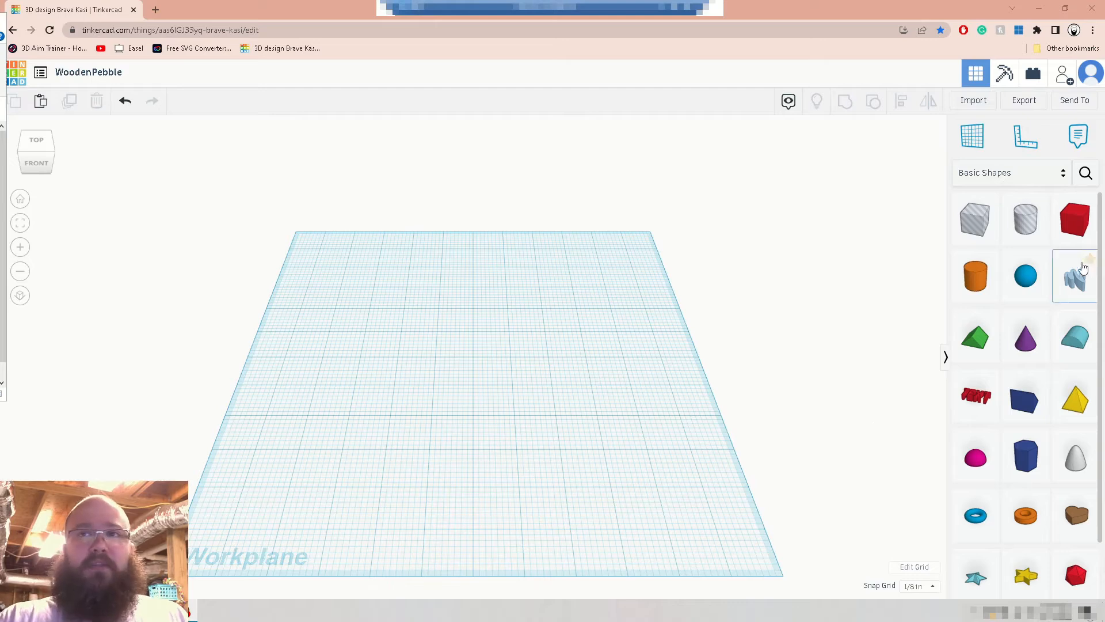
Place a box on the workplane and set both its front-to-back depth and its side-to-side width to 7 in.
right_click_drag(709, 267, 564, 333)
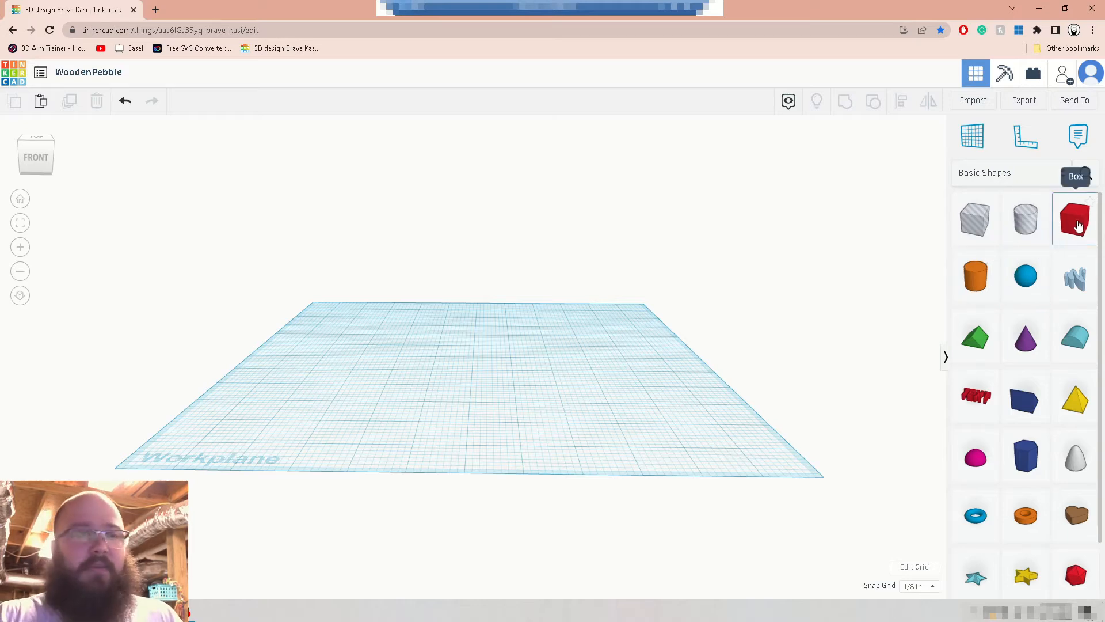
left_click_drag(1074, 232, 447, 400)
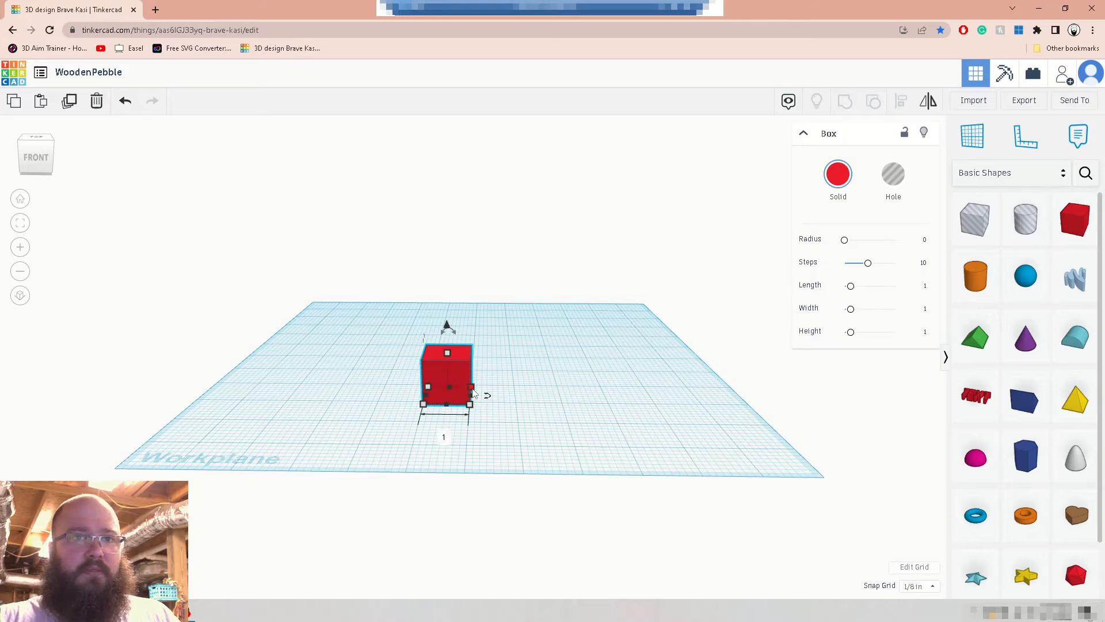
left_click(534, 396)
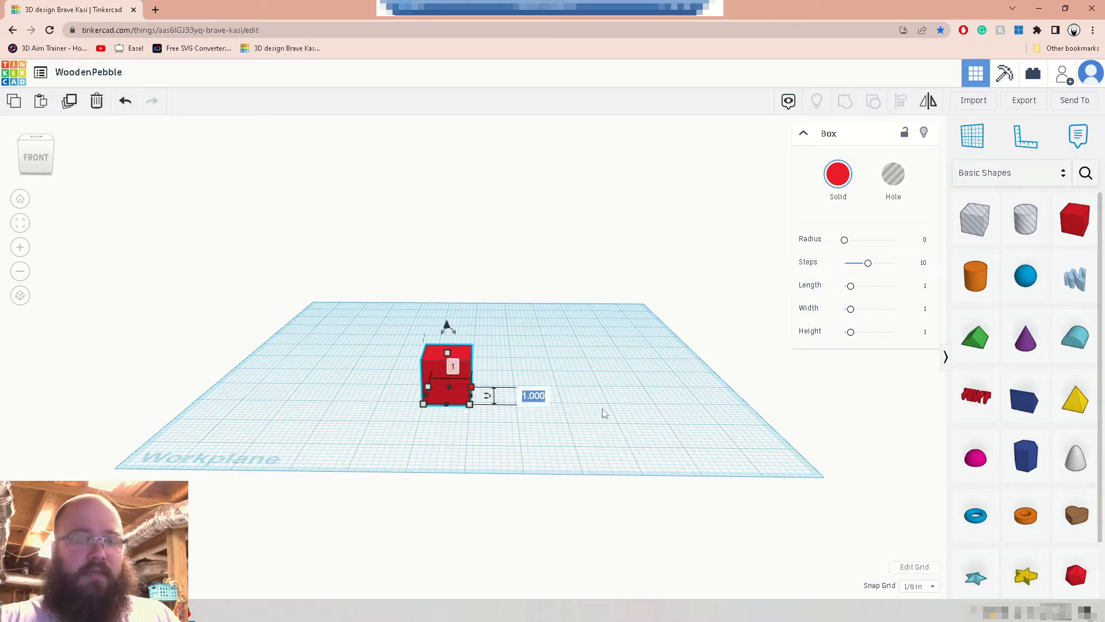
key("Left")
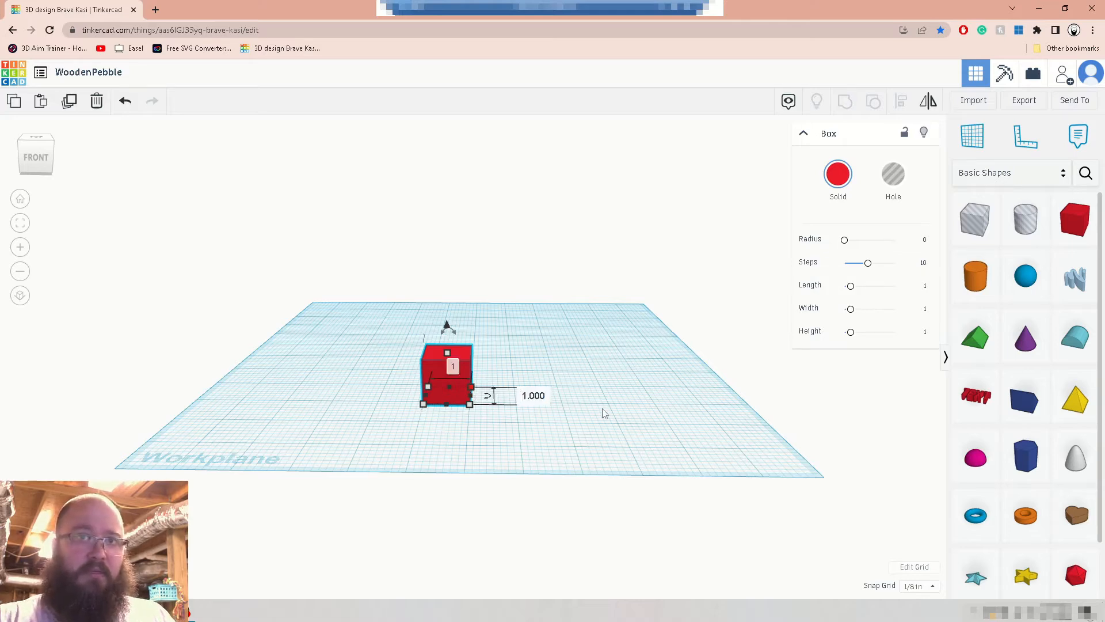
key("Delete")
key("Delete")
key("Delete")
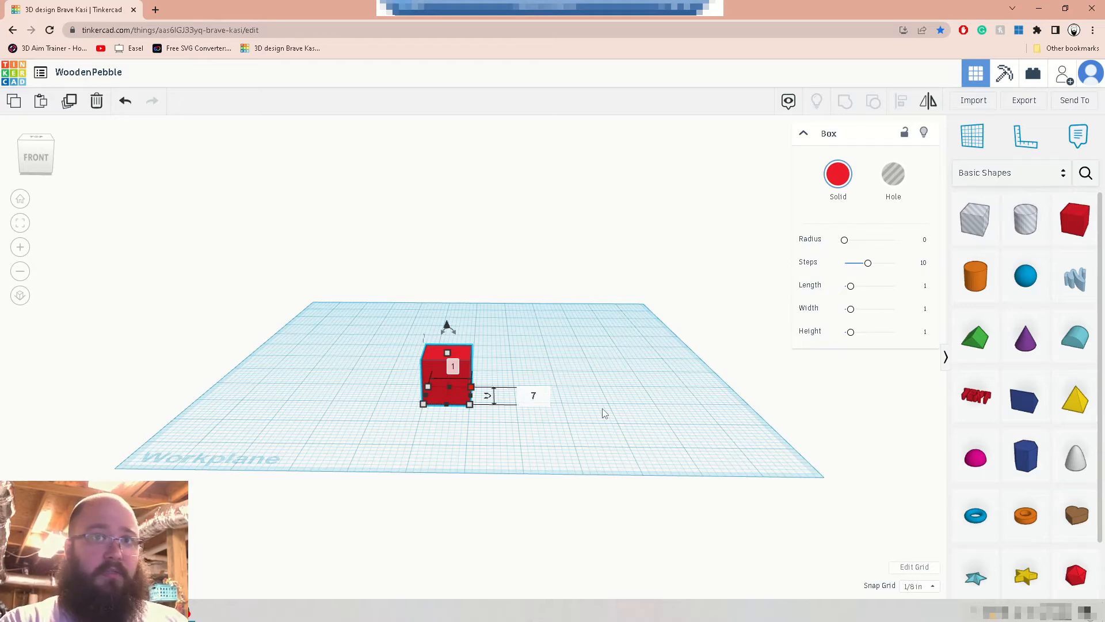
type("7")
key("Return")
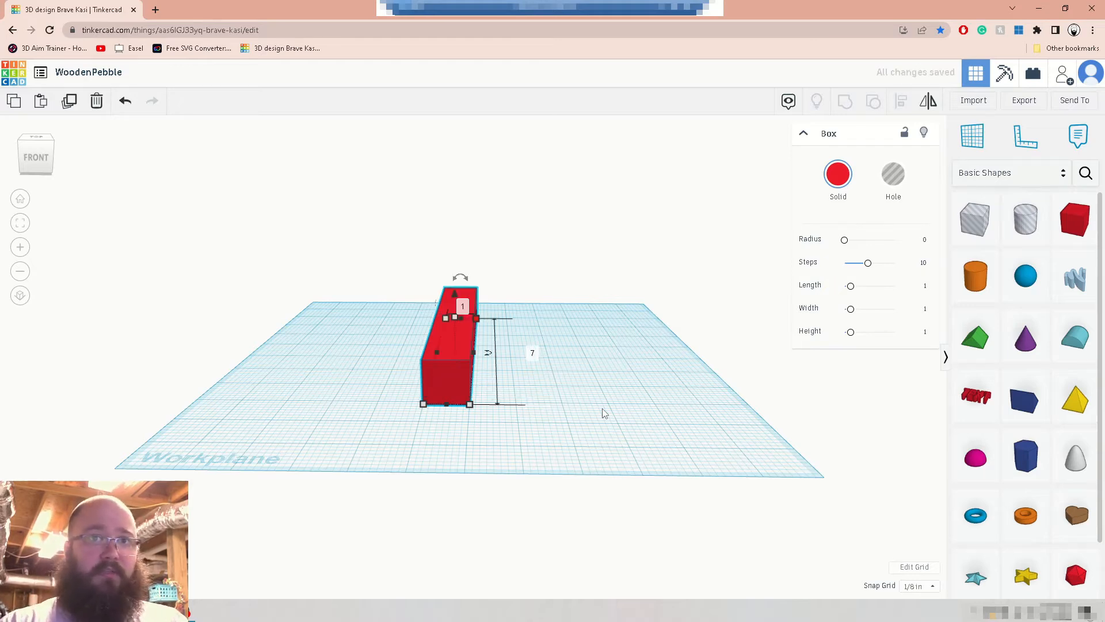
left_click(455, 306)
type("7")
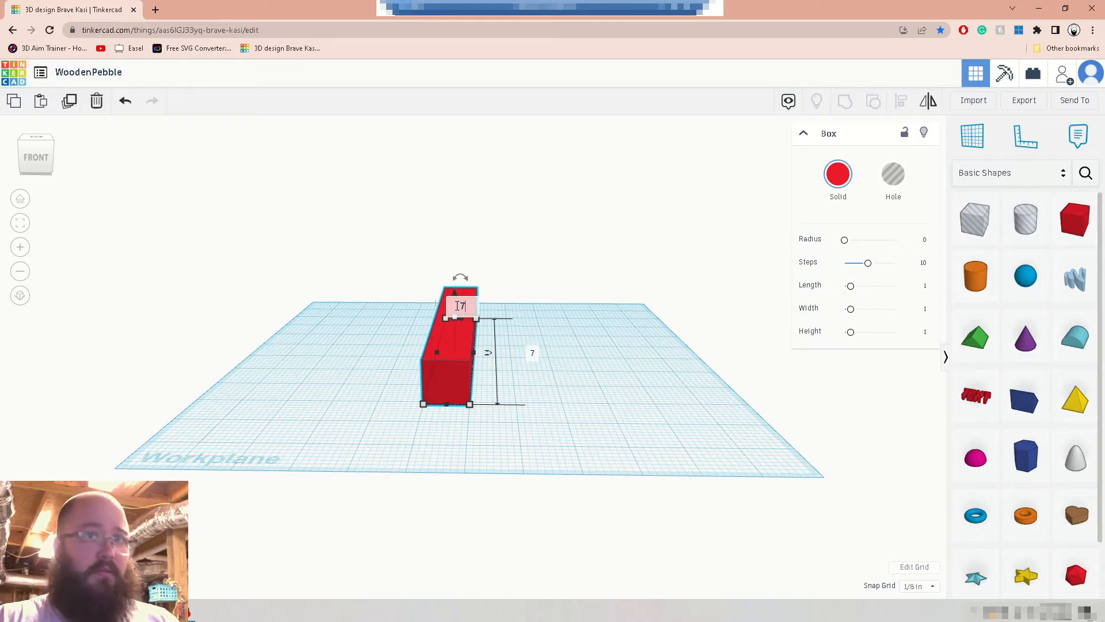
key("Return")
Move the box about 4⅝ in sideways to the left edge of the workplane and nudge it back one snap-grid step.
right_click_drag(467, 210, 506, 333)
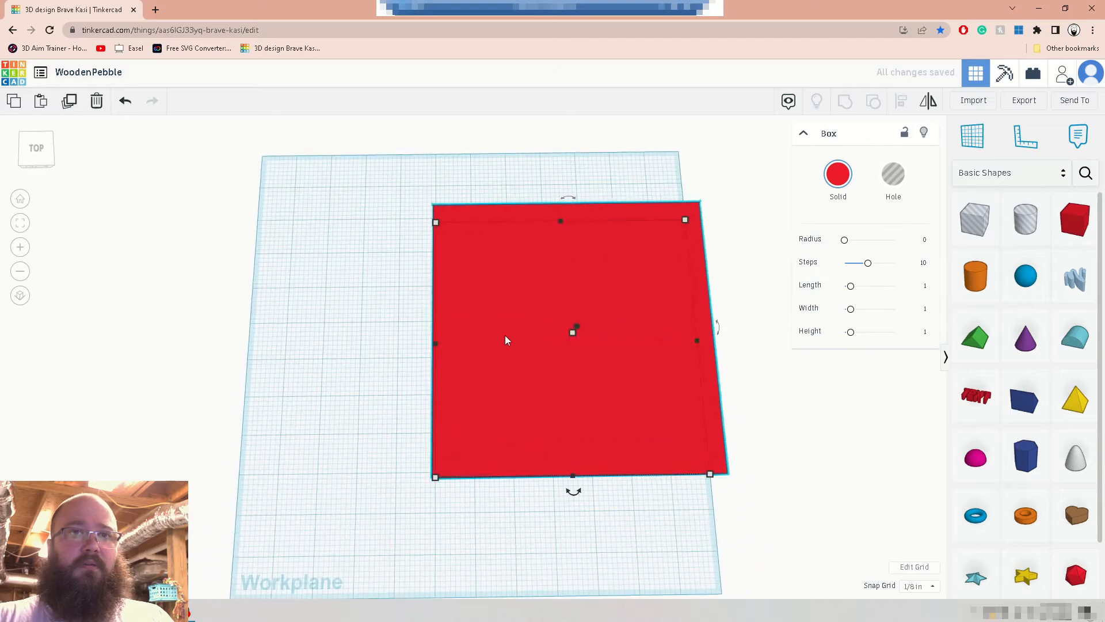
left_click_drag(609, 304, 426, 314)
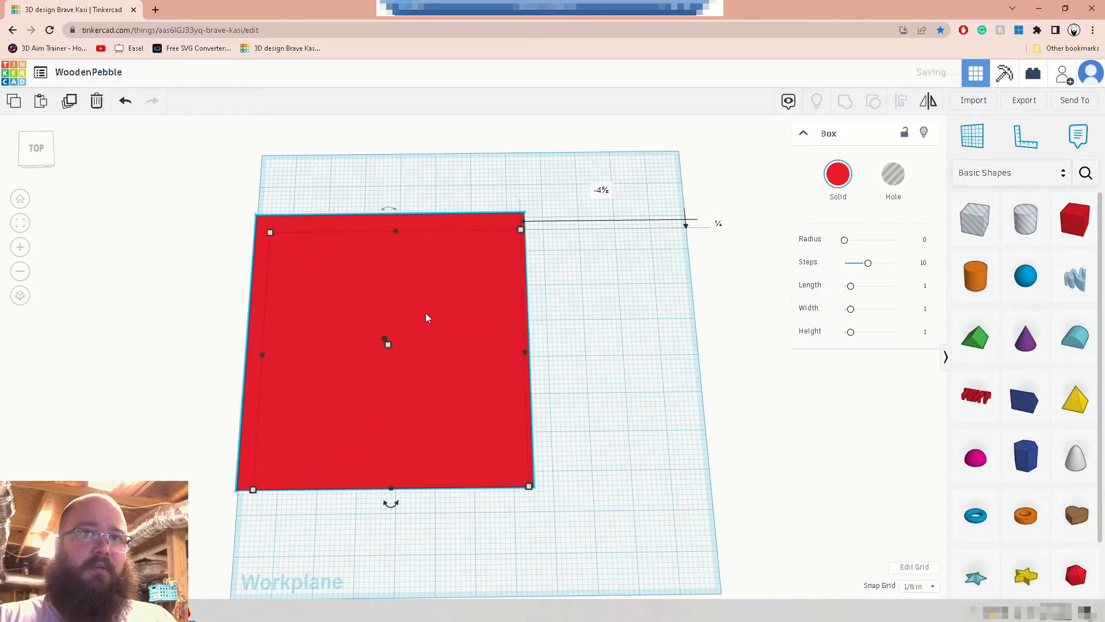
right_click_drag(585, 321, 592, 369)
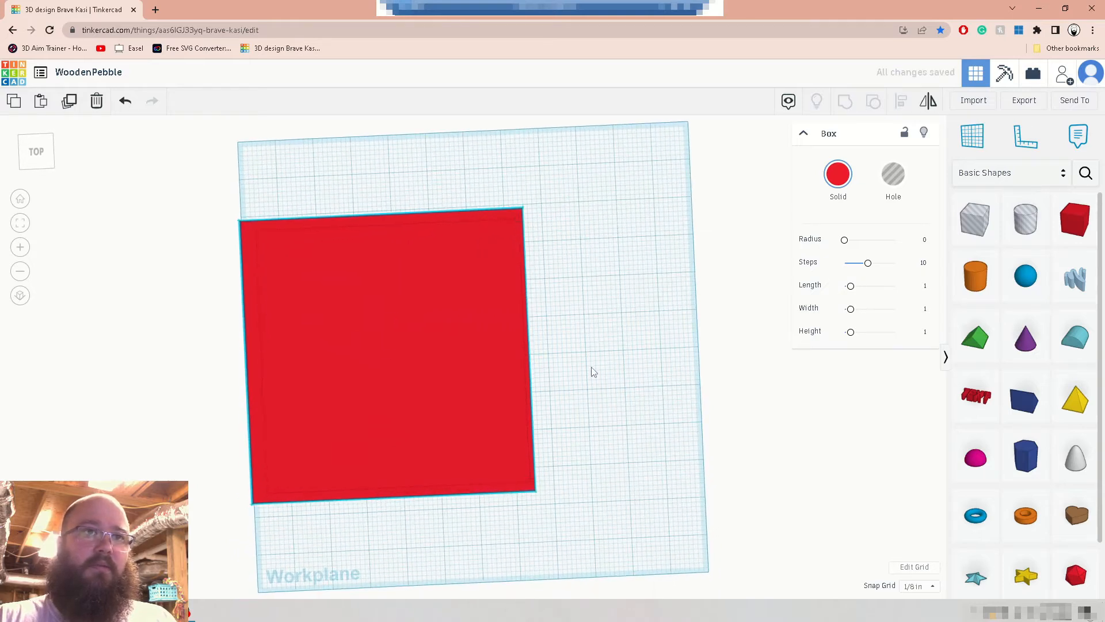
key("Up")
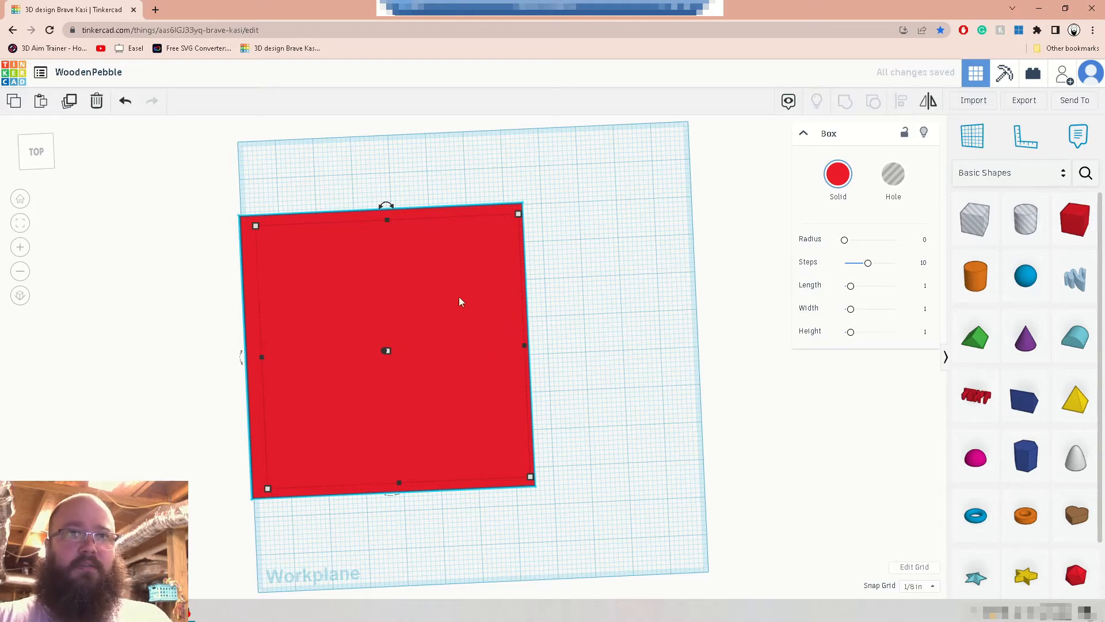
mouse_move(614, 316)
right_mouse_down()
mouse_move(636, 316)
mouse_move(599, 330)
right_mouse_up()
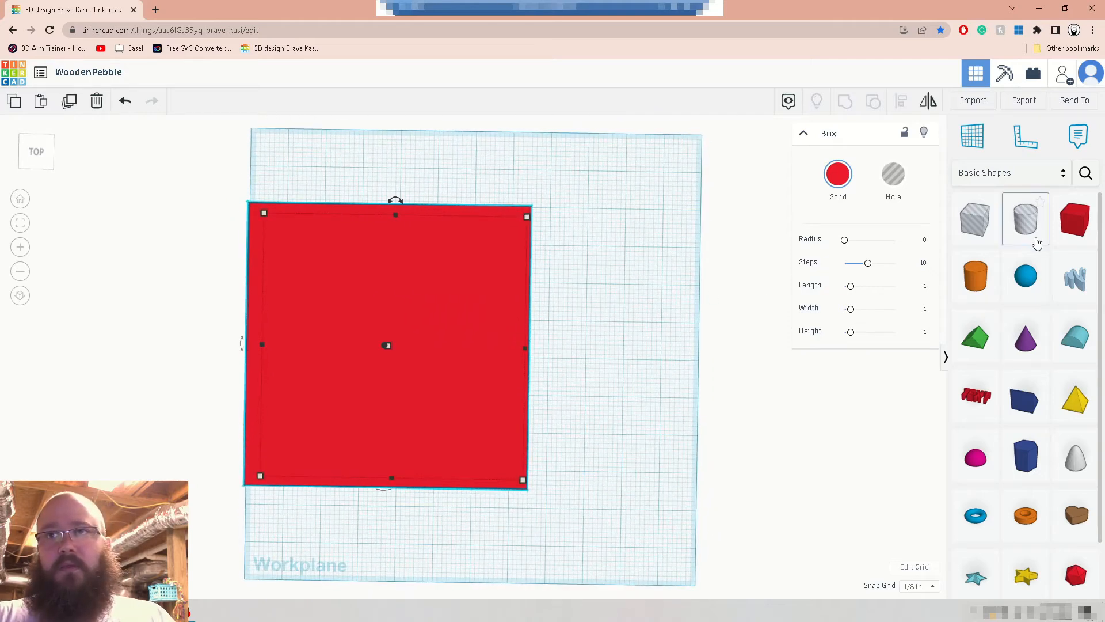
Place a solid cylinder at the box's right edge and set its width and depth to 7 in each.
left_click(985, 292)
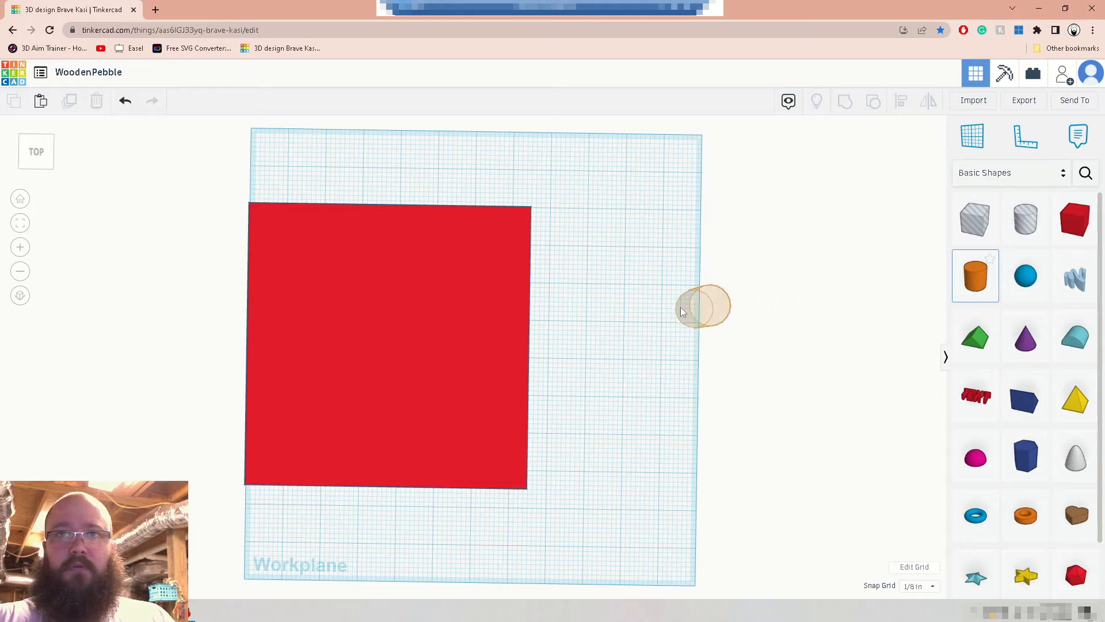
left_click(537, 343)
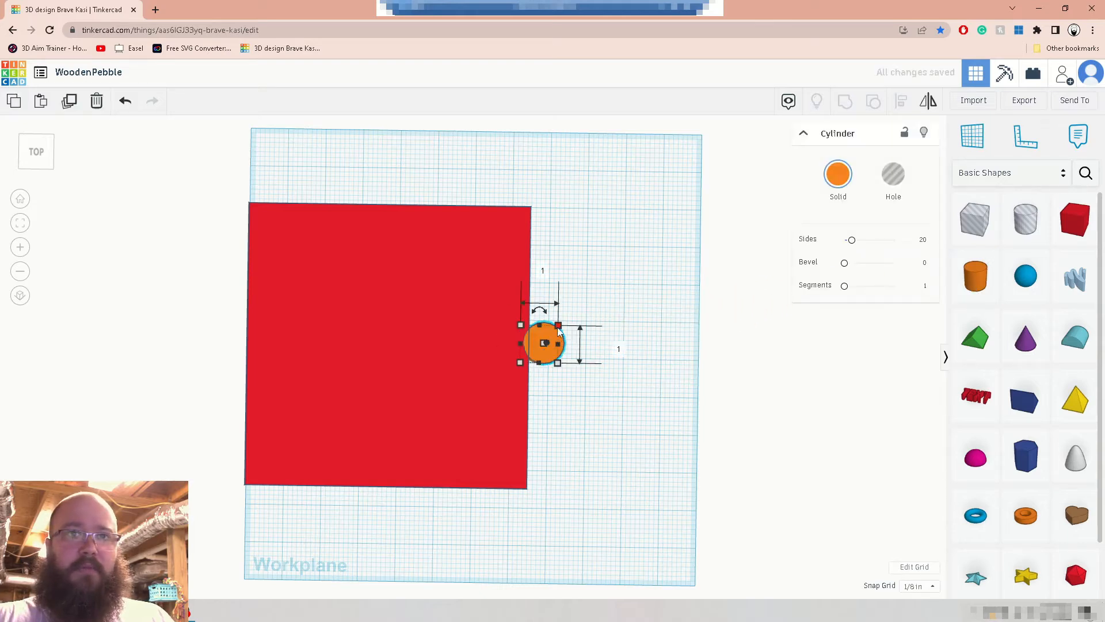
left_click(544, 269)
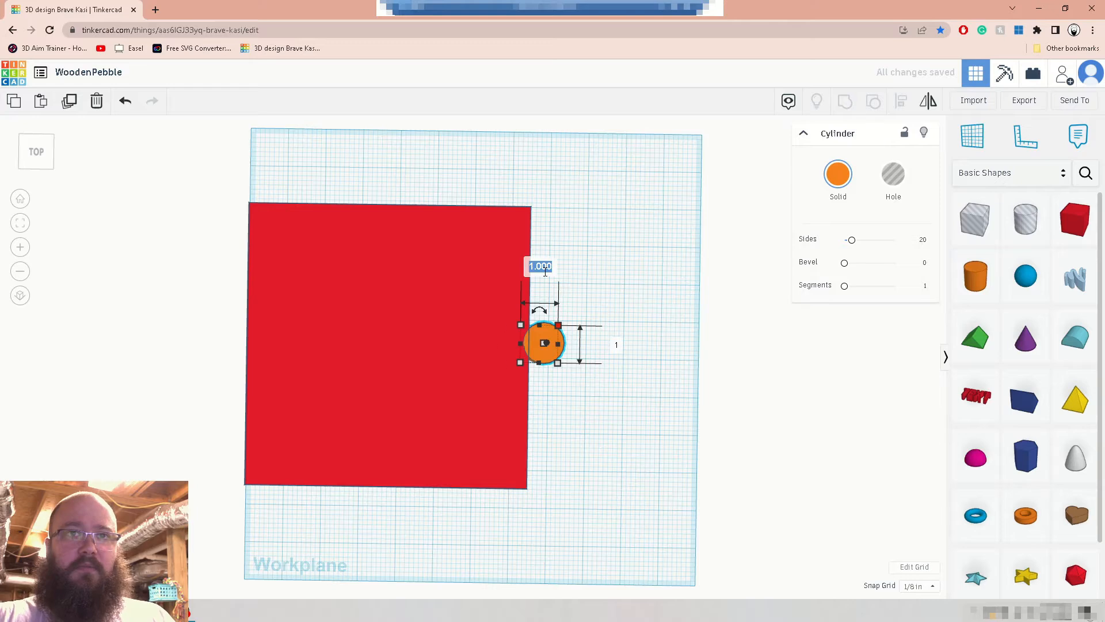
key("Left")
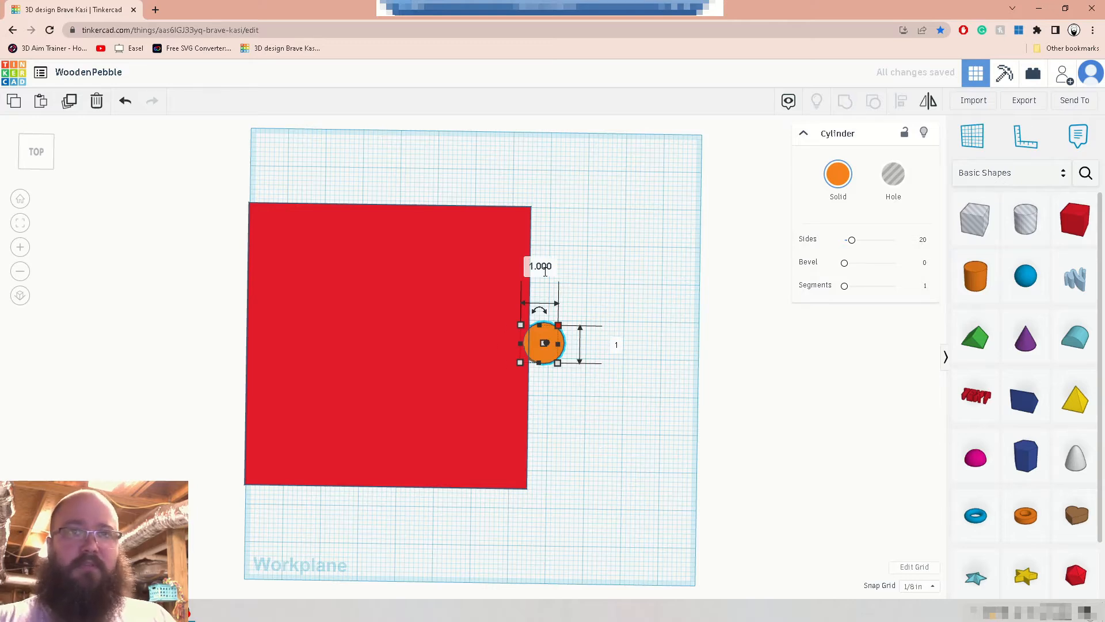
key("Delete")
key("Delete")
type("7.")
key("Return")
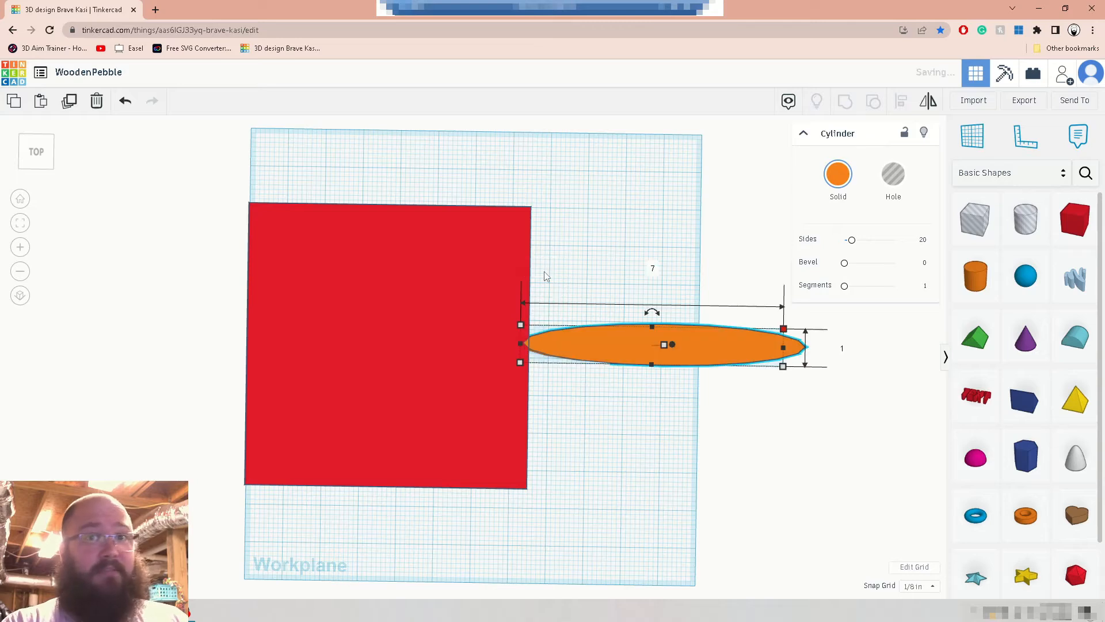
left_click(844, 348)
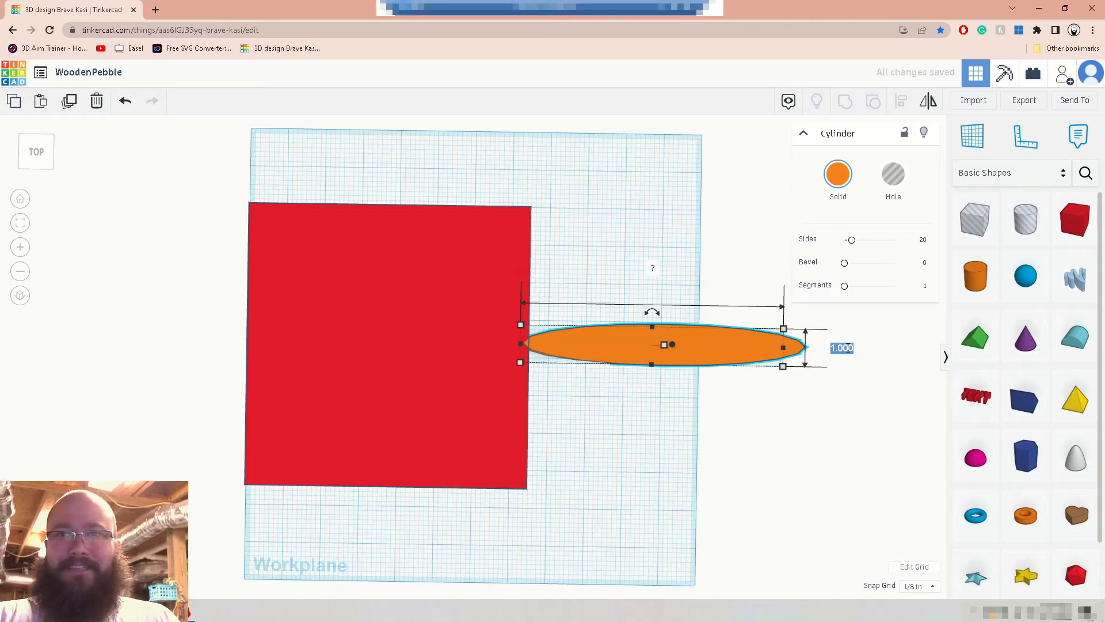
type("7")
key("Return")
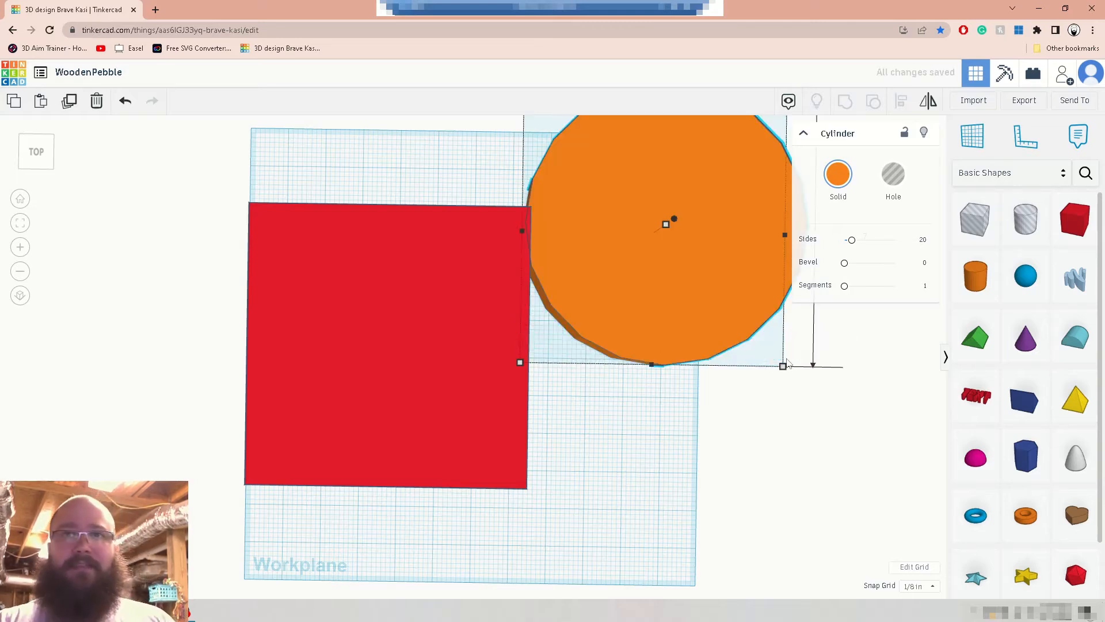
Centre the cylinder on the box's right edge, flush with the box's front and back sides, and recolour it red.
left_click_drag(693, 275, 551, 412)
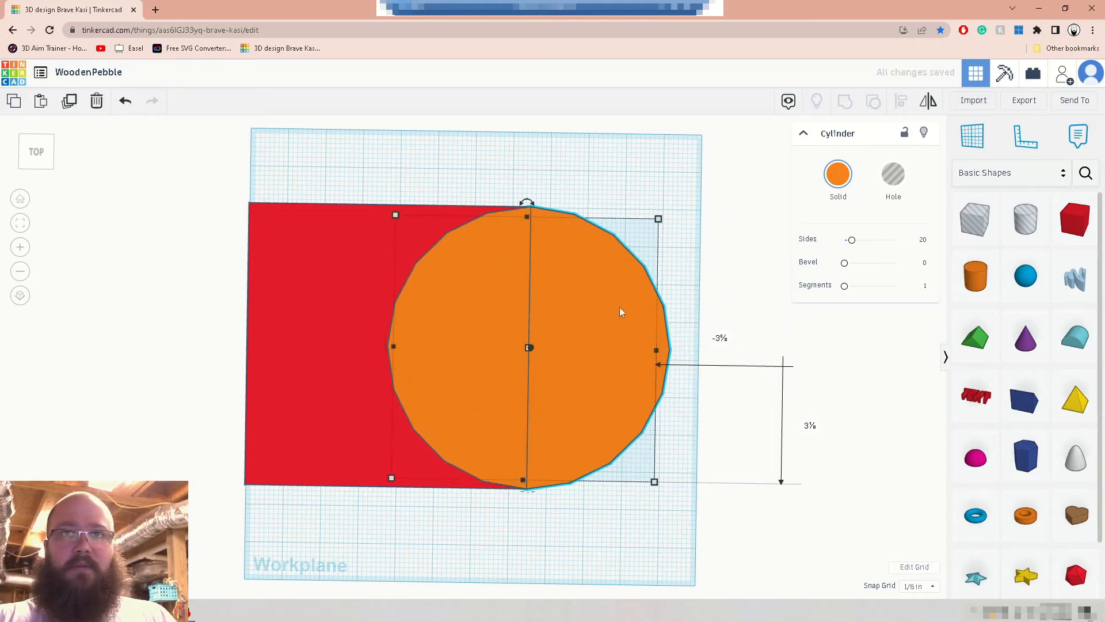
left_click(838, 174)
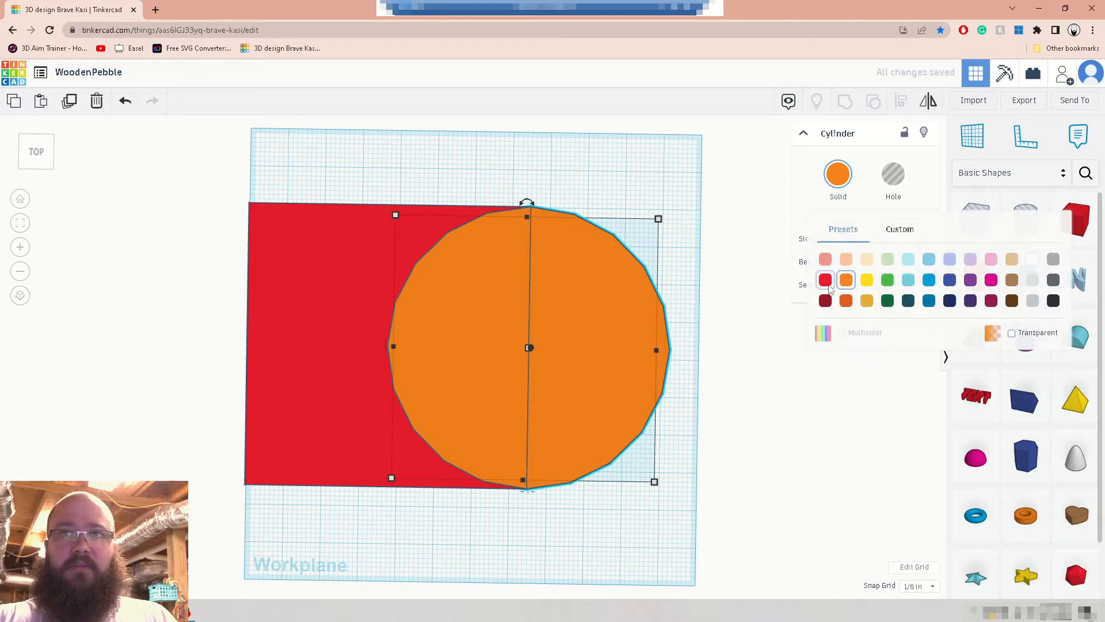
left_click(827, 281)
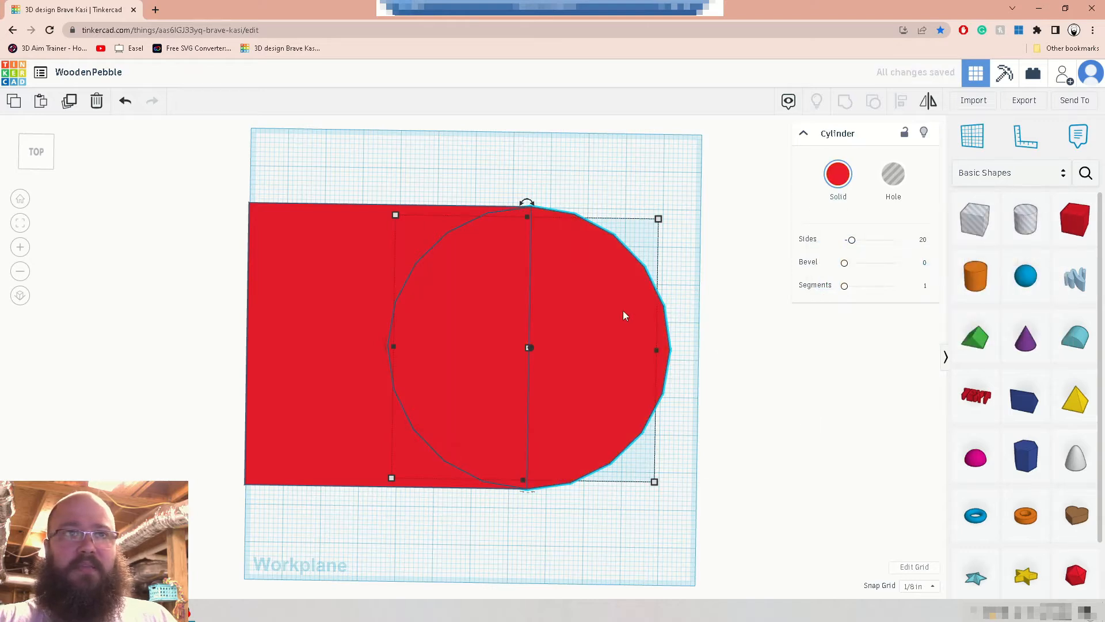
Check the box's width and depth dimensions.
left_click(332, 265)
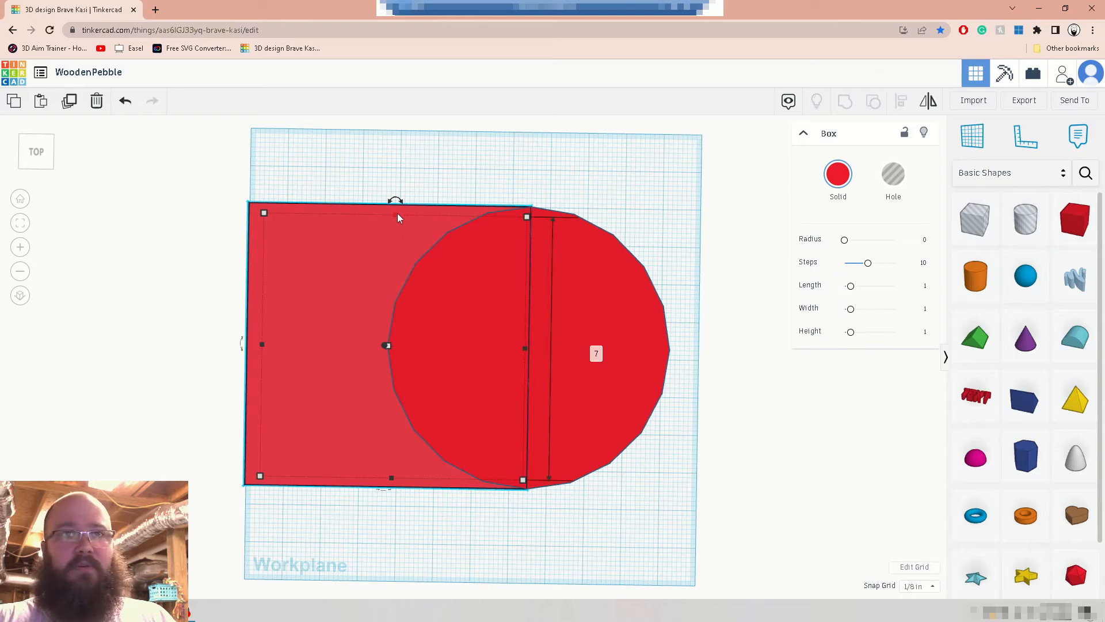
left_click(322, 223)
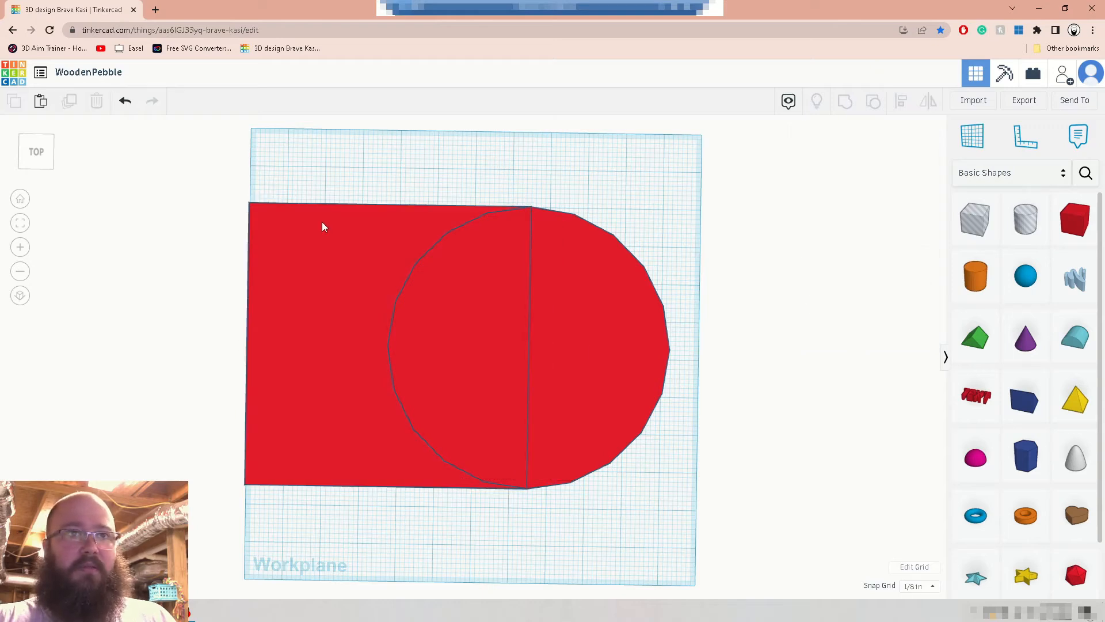
mouse_move(265, 214)
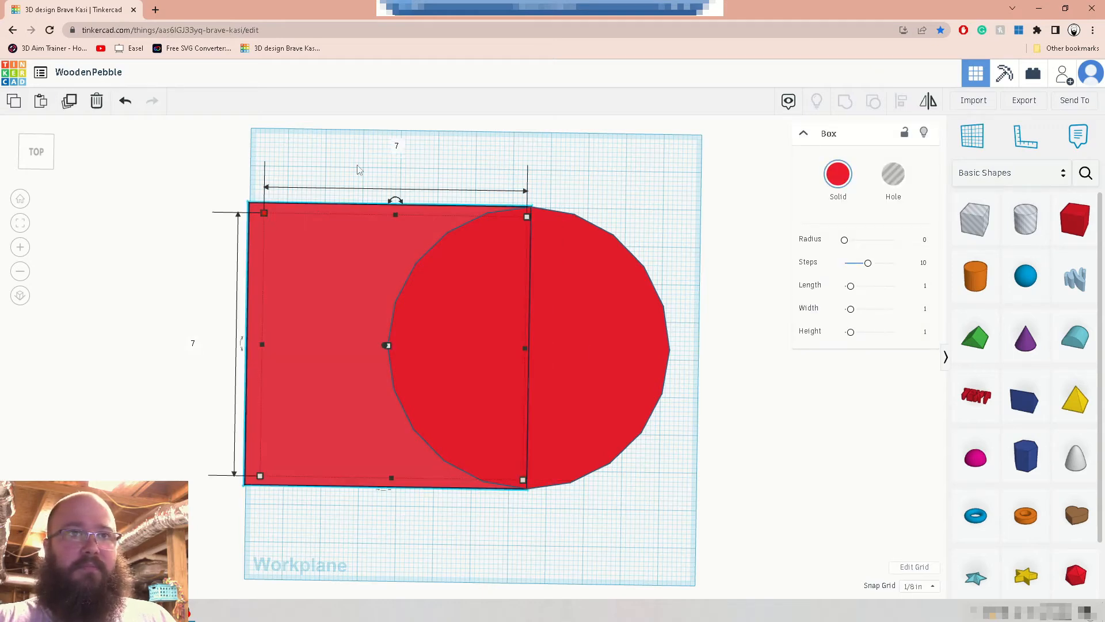
left_click(398, 147)
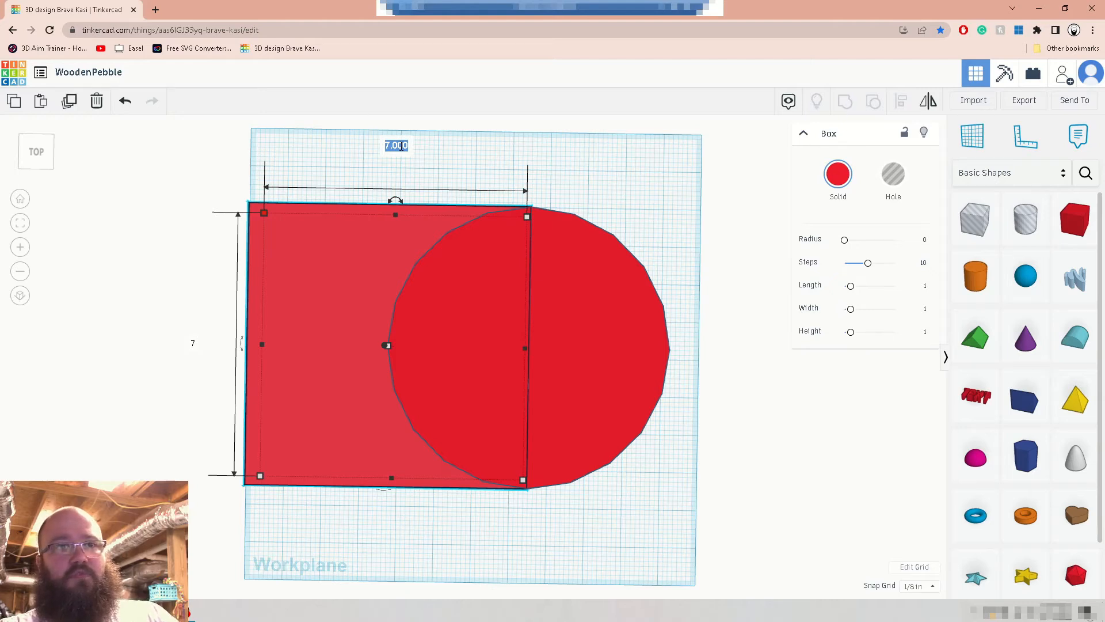
key("Return")
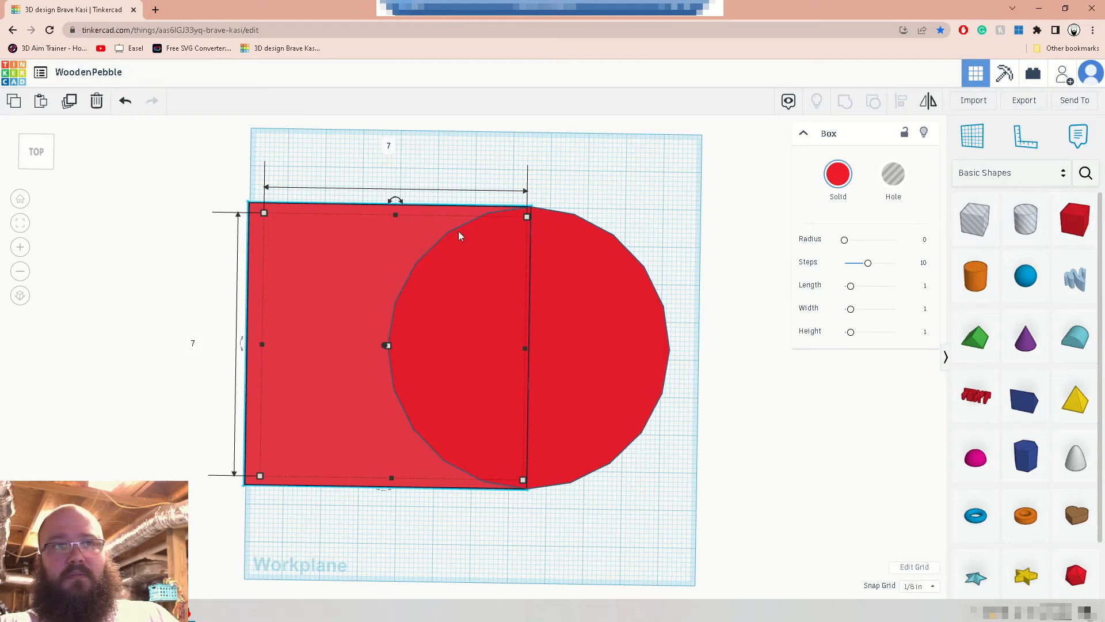
Nudge the cylinder three snap-grid steps further into the box.
right_click_drag(370, 153, 389, 176)
right_click_drag(479, 95, 486, 68)
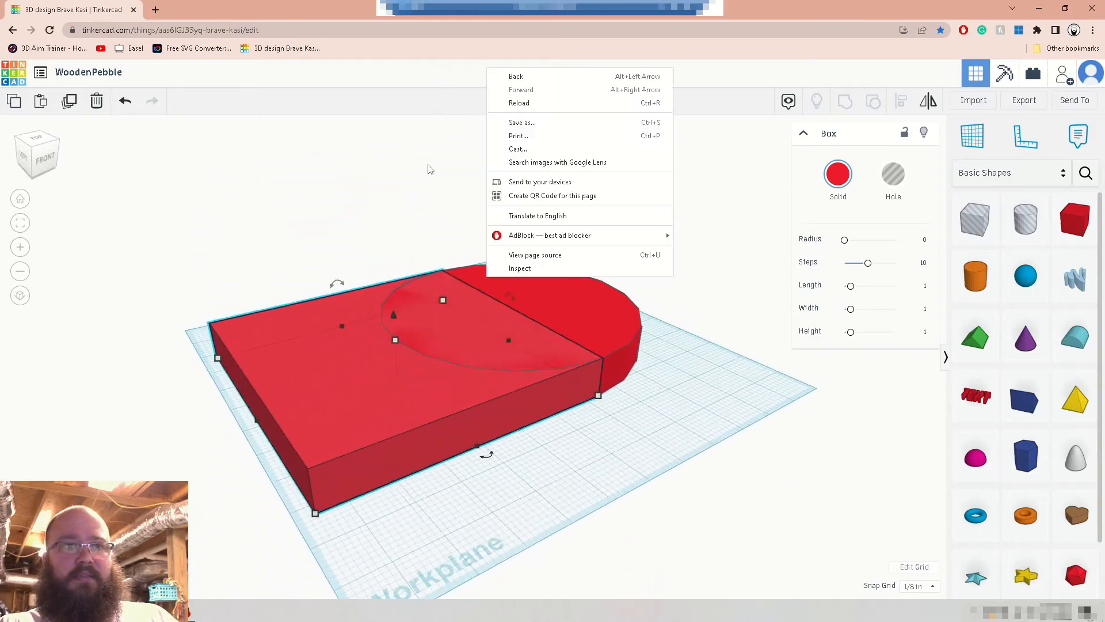
right_click_drag(279, 440, 289, 341)
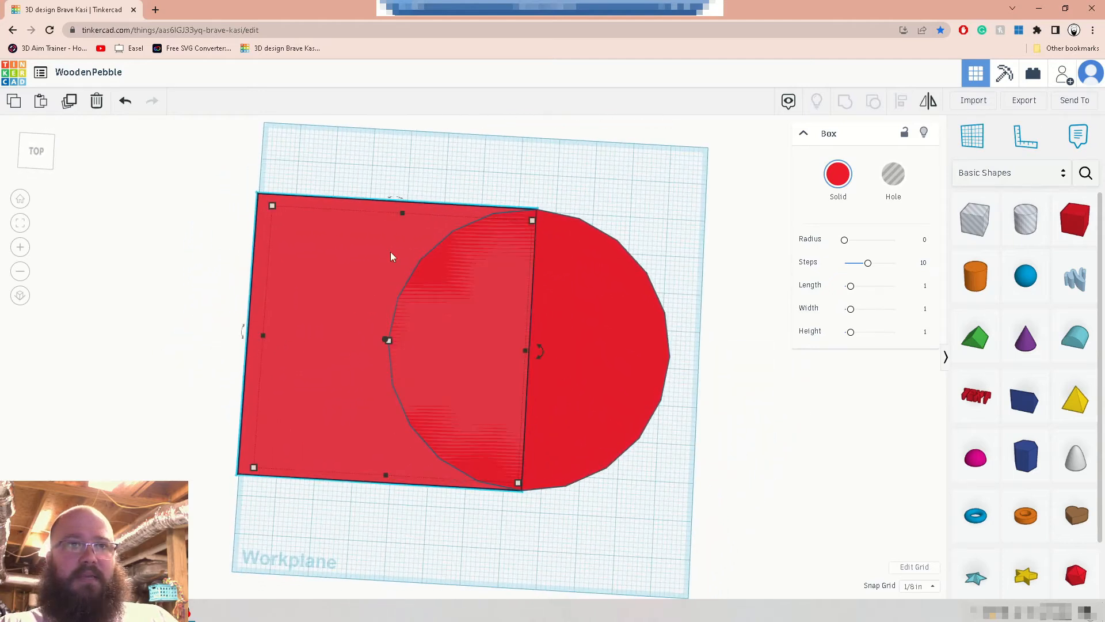
mouse_move(385, 175)
right_mouse_down()
mouse_move(468, 163)
mouse_move(488, 126)
right_mouse_up()
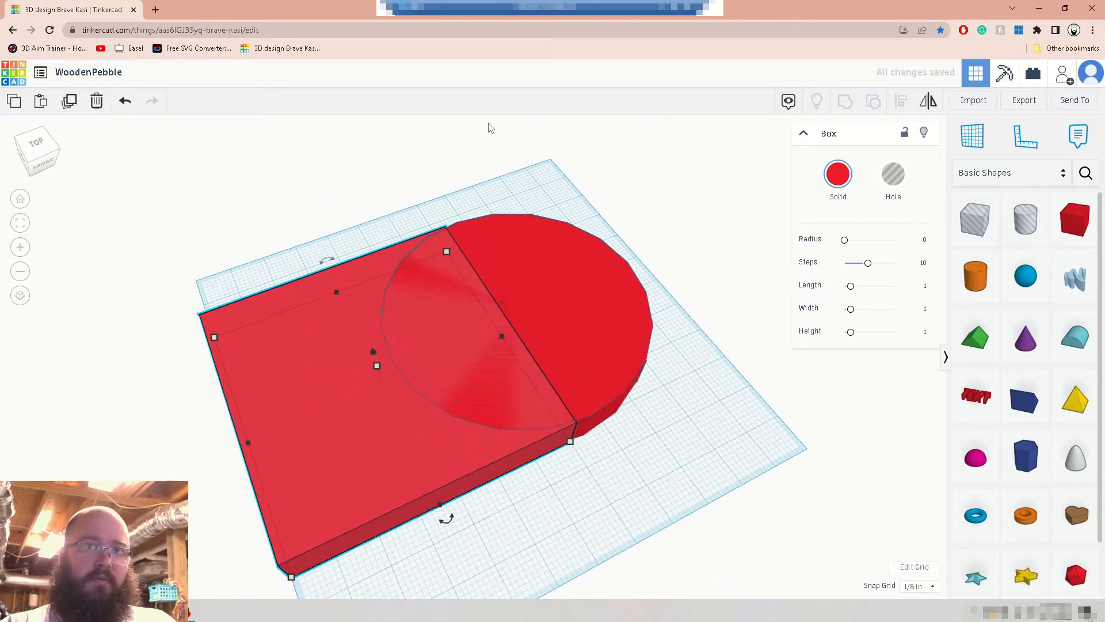
left_click(544, 252)
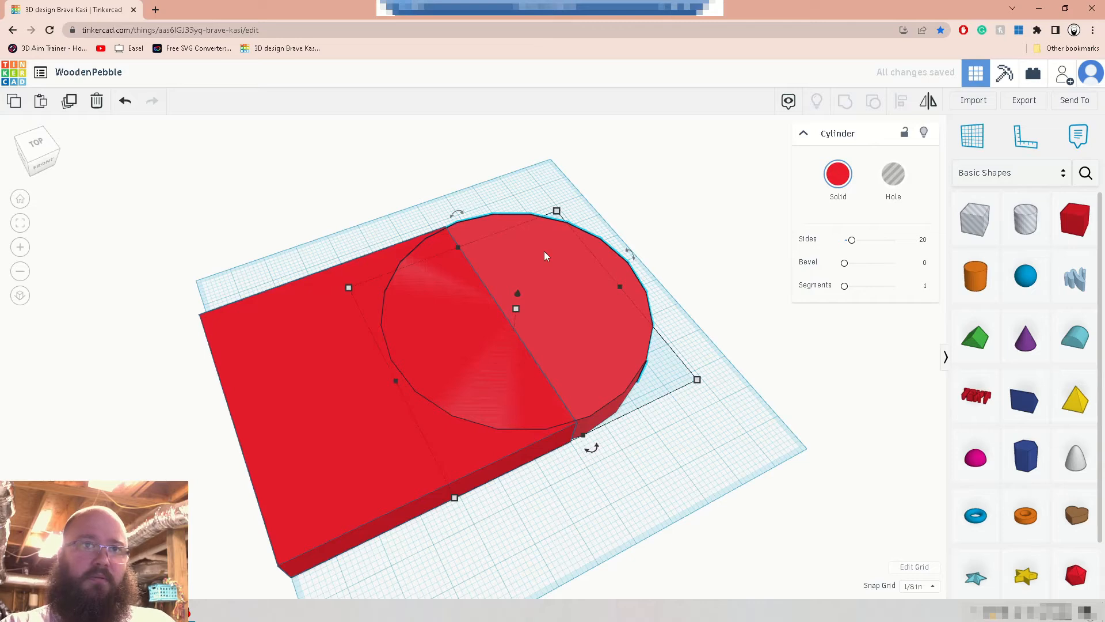
key("Left")
key("Left")
key("Left")
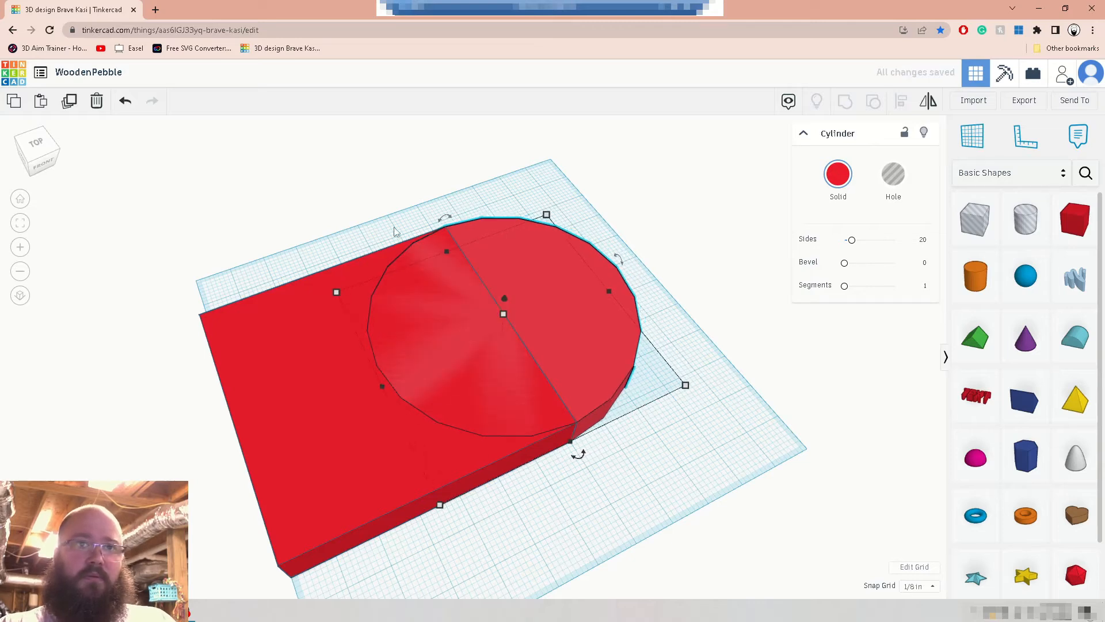
Shift the box and cylinder together two snap-grid steps toward the box's free end, then deselect them.
right_click_drag(353, 226, 627, 340)
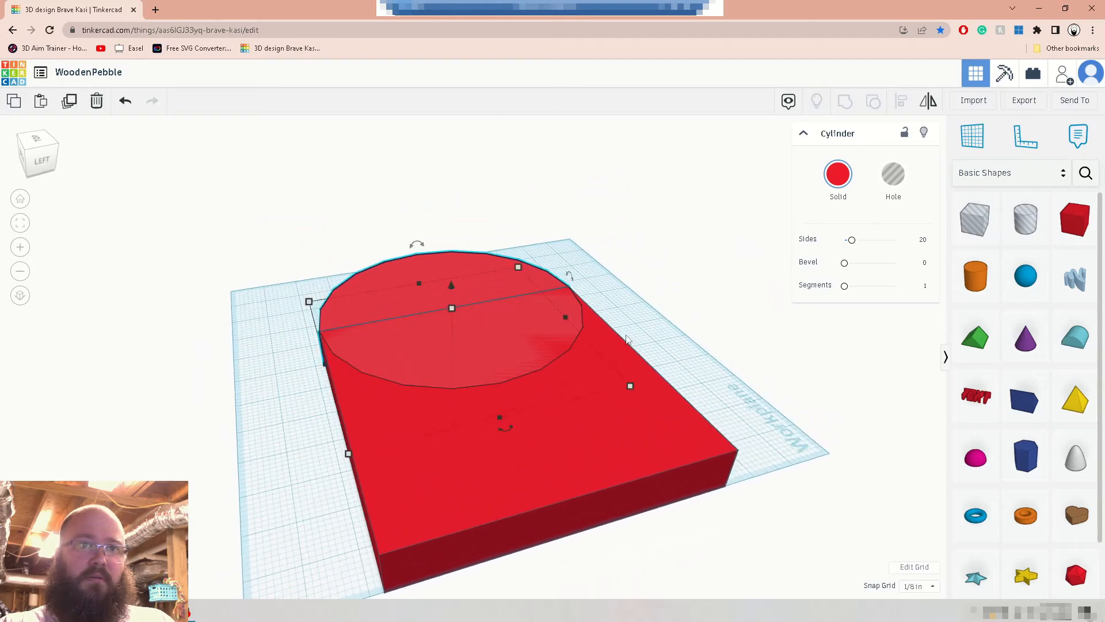
left_click(453, 450)
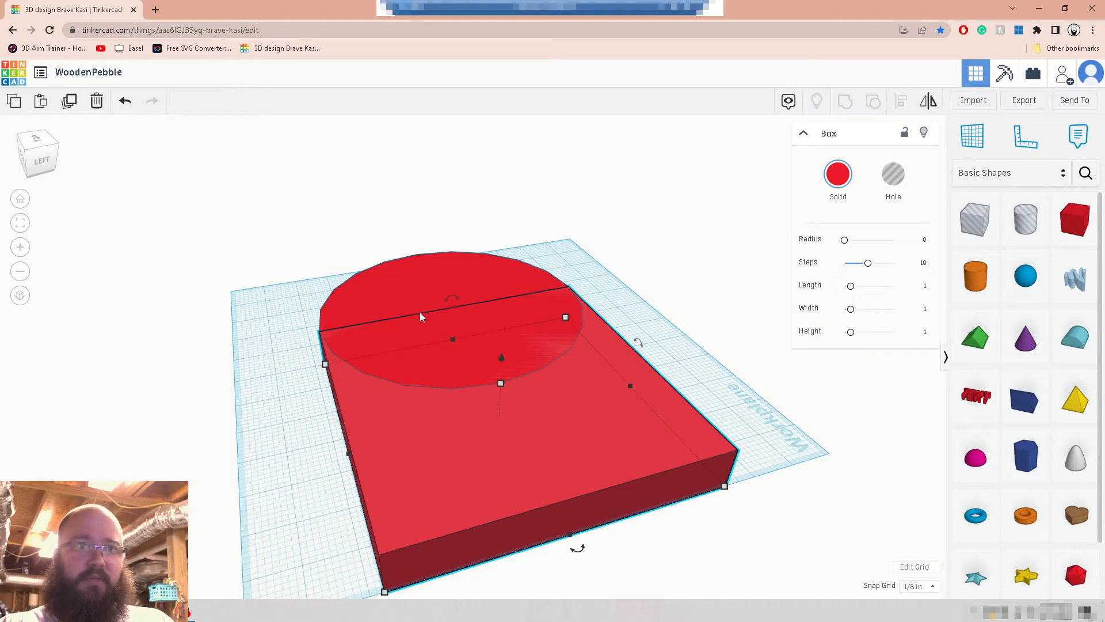
left_click(416, 283, "shift")
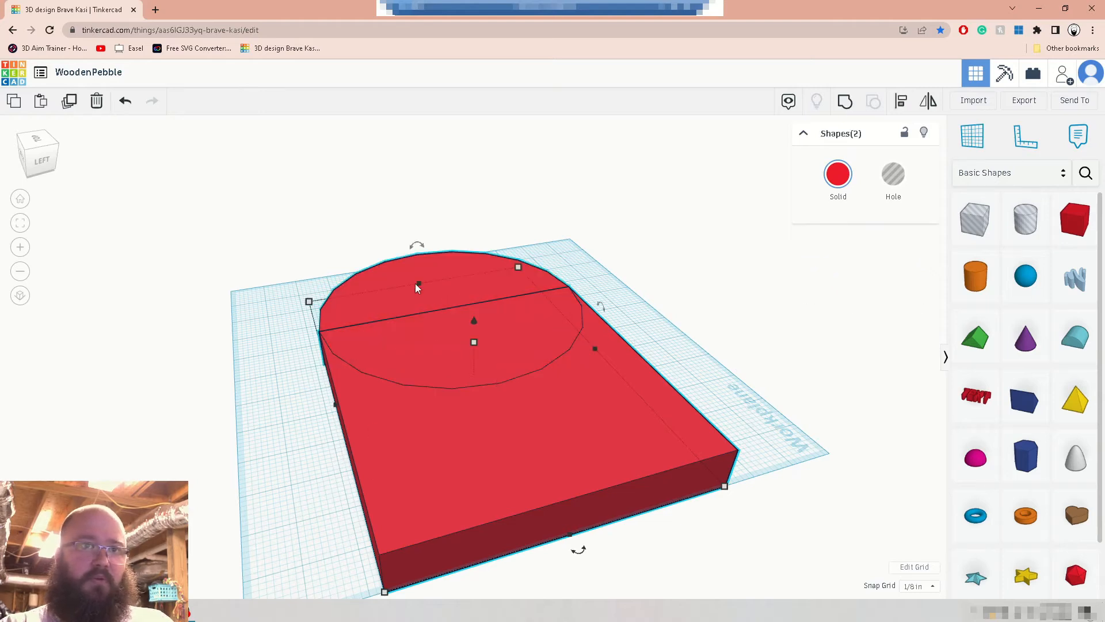
key("Left")
key("Left")
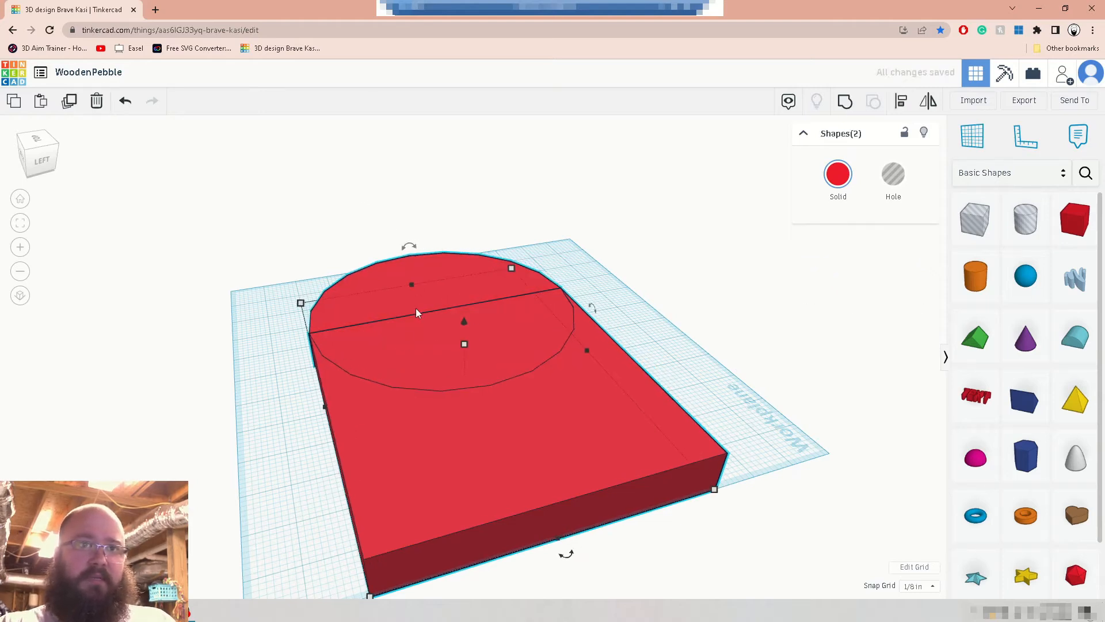
left_click(256, 437)
right_click_drag(269, 435, 251, 470)
right_click_drag(486, 496, 503, 620)
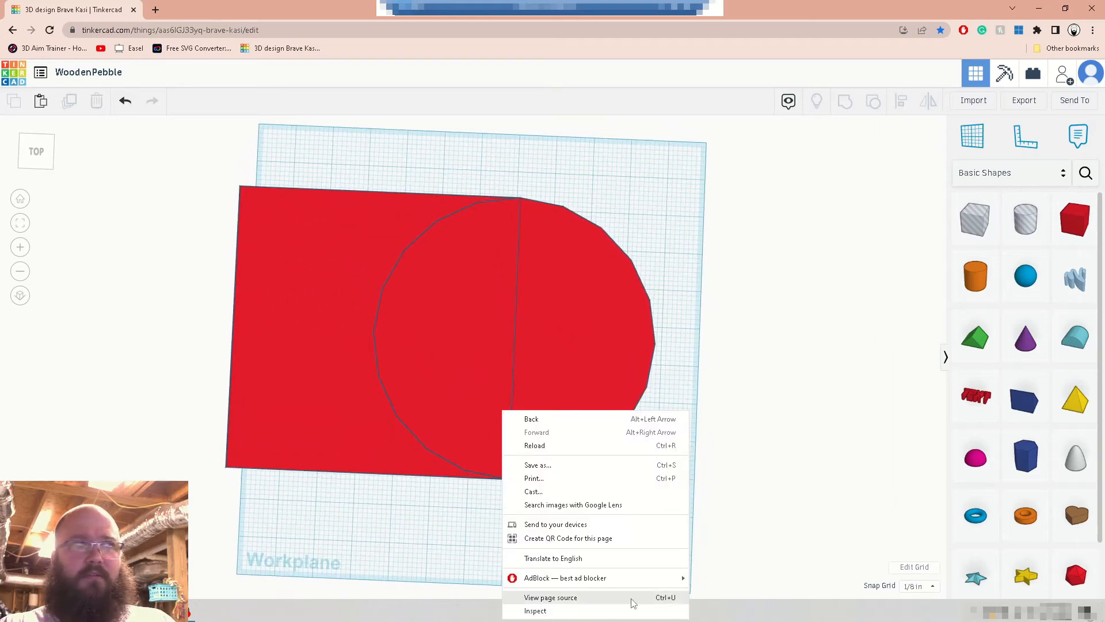
left_click(482, 540)
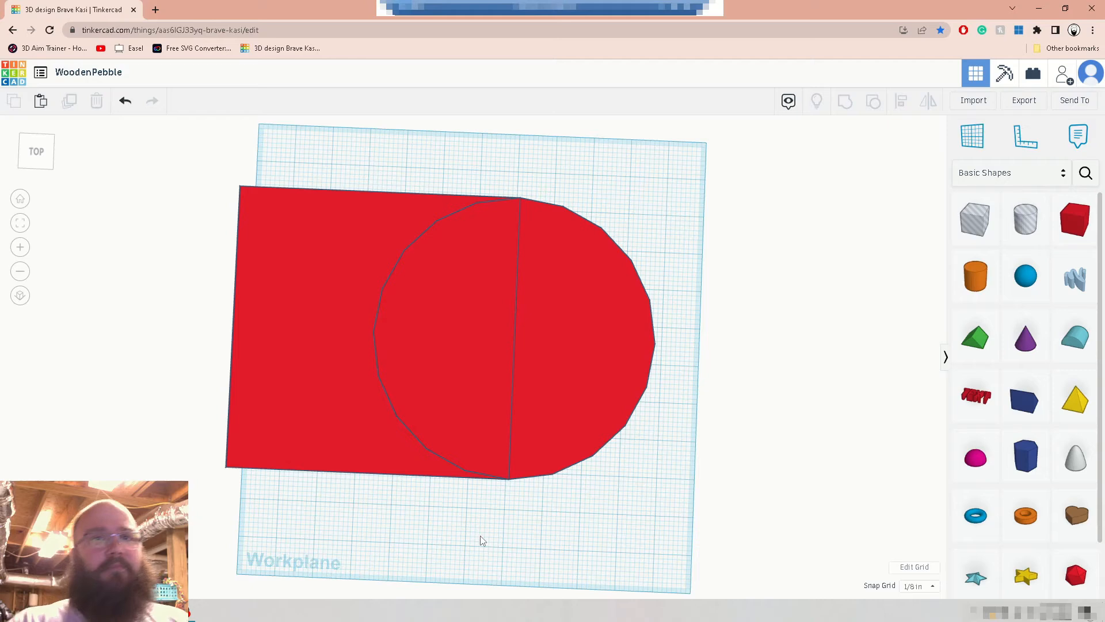
Set the box's width to 3.5 in, keeping its depth.
left_click(331, 334)
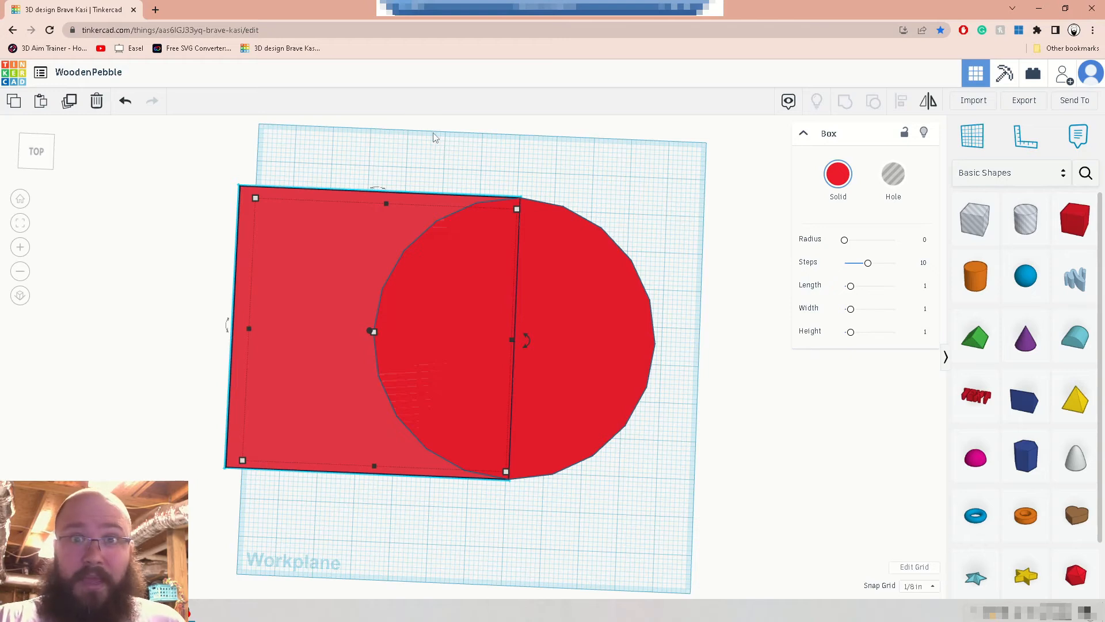
left_click(384, 202)
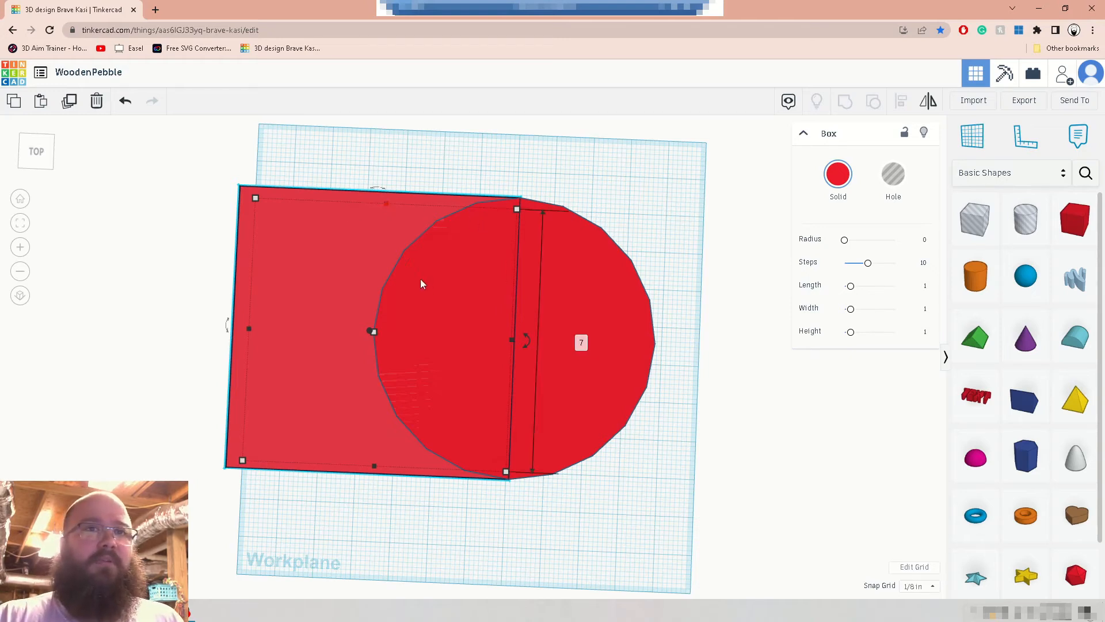
left_click(510, 340)
left_click(373, 512)
key("BackSpace")
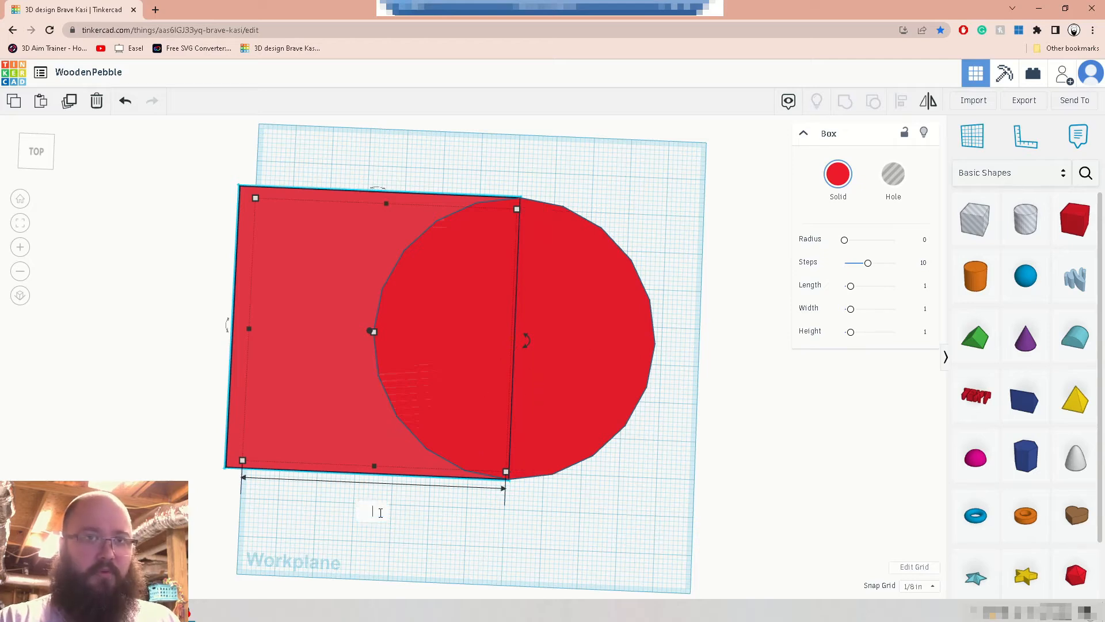
type("3.5")
key("Return")
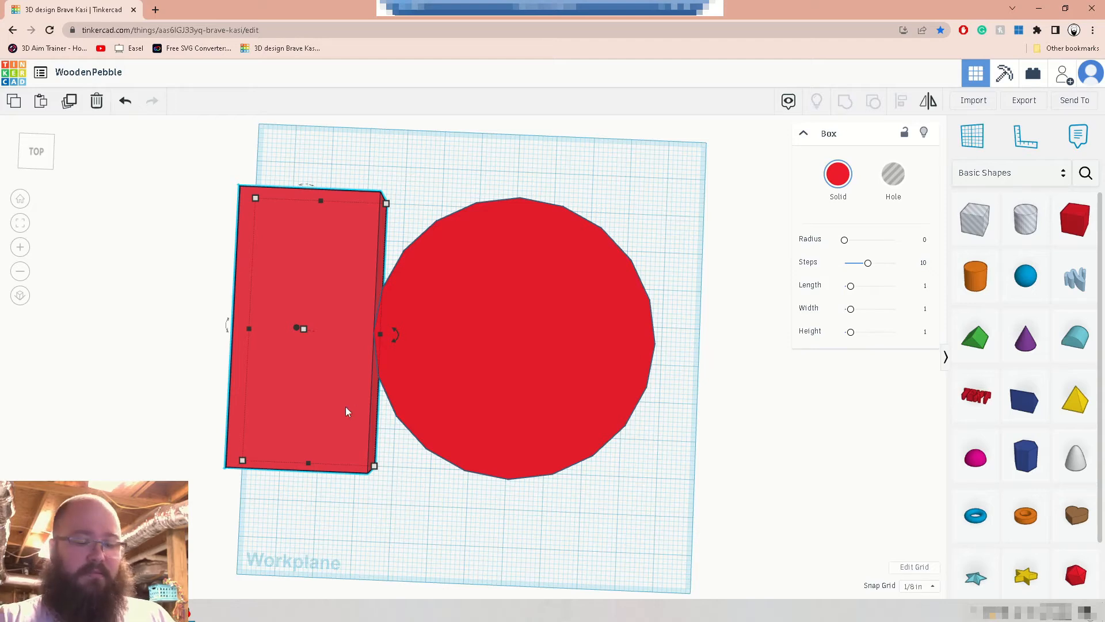
Move the narrowed box into the cylinder until its inner edge lies on the cylinder's centre line.
key("Right")
key("Right")
key("Right")
key("Right")
key("Right")
key("Right")
key("Right")
key("Right")
key("Right")
key("Right")
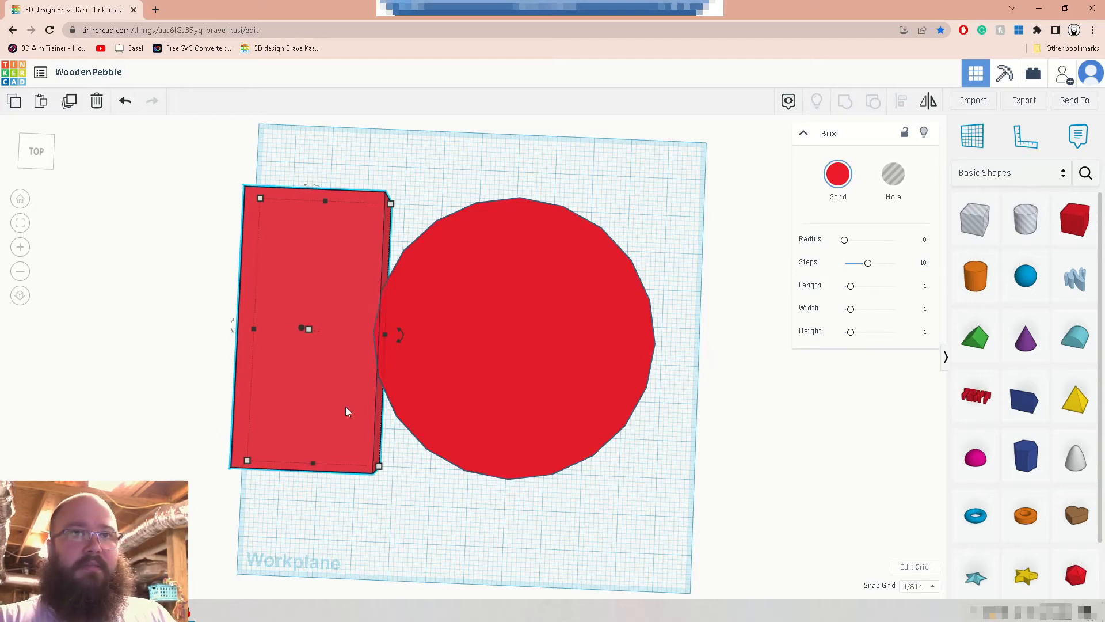
key("Right")
key("Right")
key("Right")
key("Right")
key("Right")
key("Right")
key("Right")
key("Right")
key("Right")
key("Right")
key("Right")
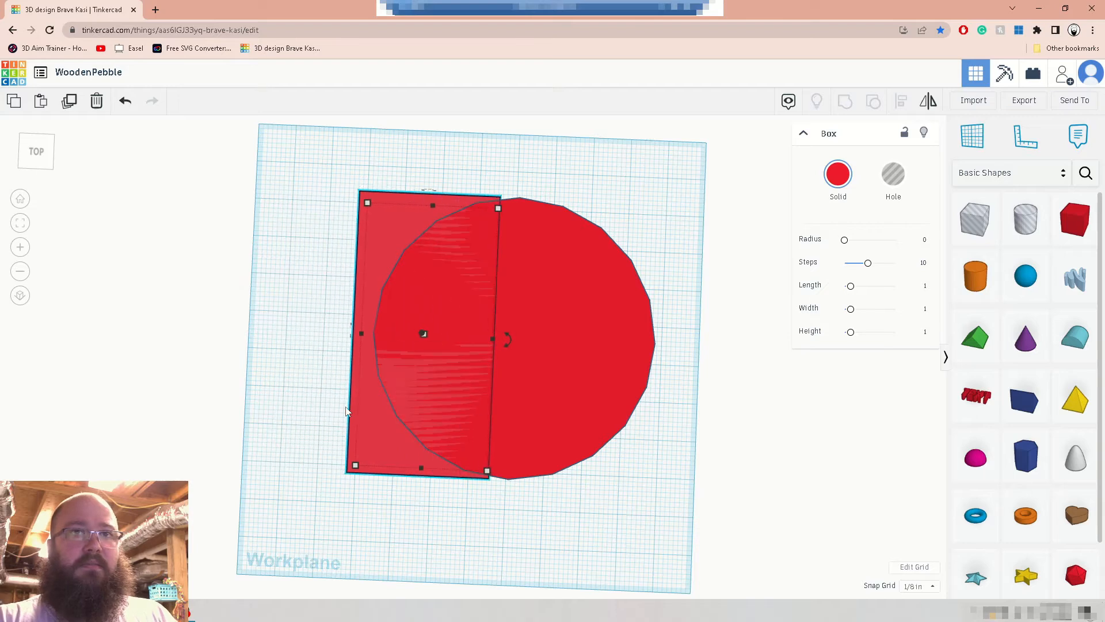
key("Right")
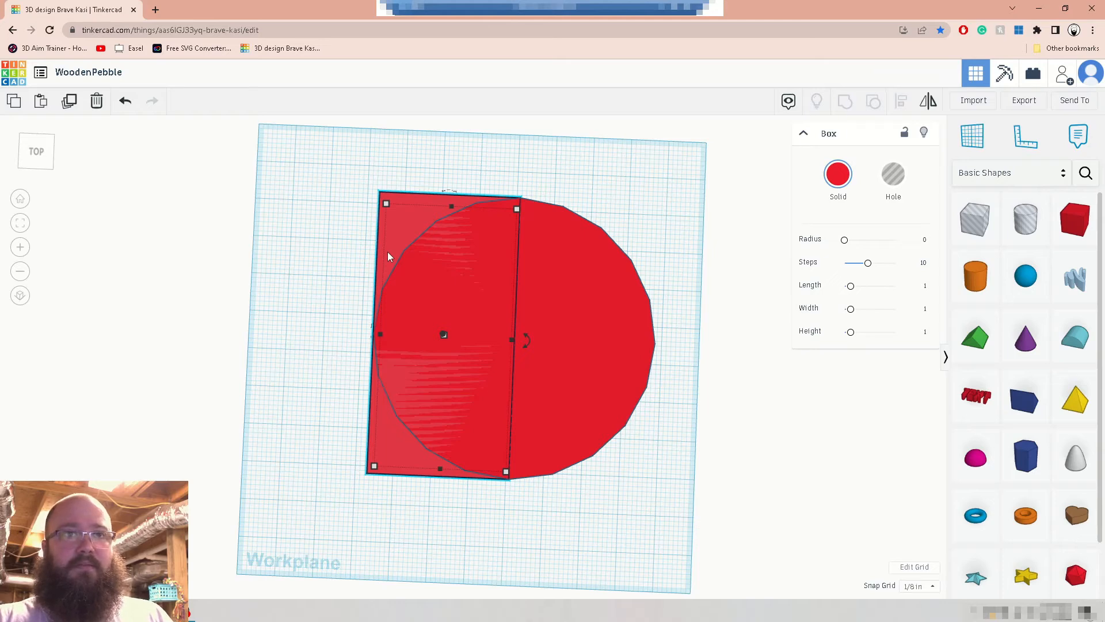
left_click(452, 268)
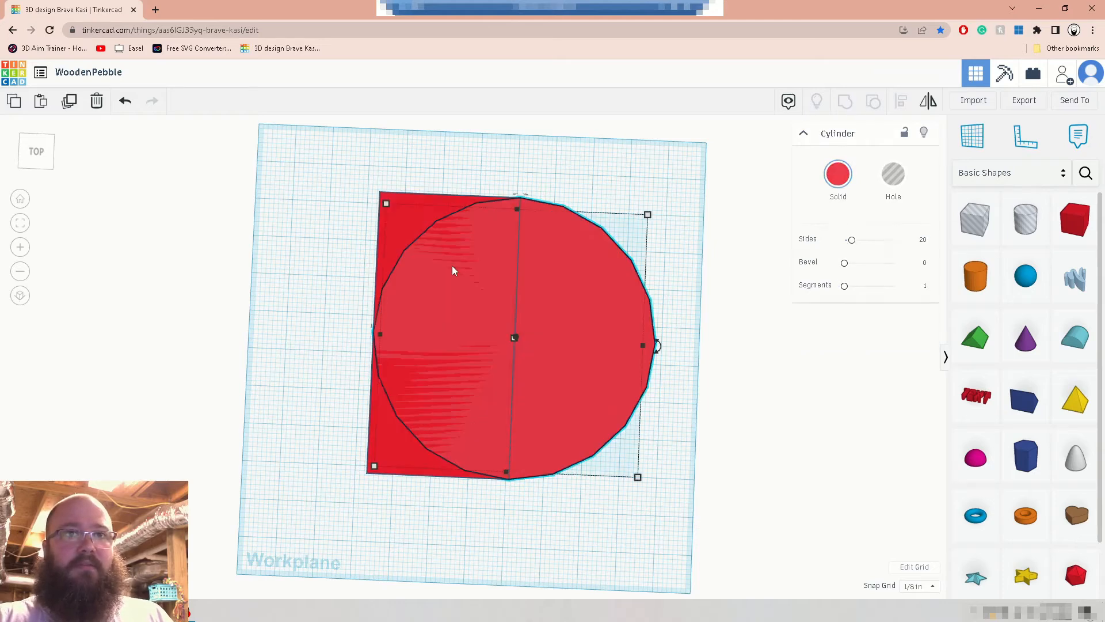
Group the box and the cylinder into one D-shaped body.
left_click(412, 230)
mouse_move(333, 353)
right_mouse_down()
mouse_move(351, 234)
mouse_move(365, 221)
mouse_move(370, 315)
mouse_move(325, 340)
mouse_move(353, 350)
right_mouse_up()
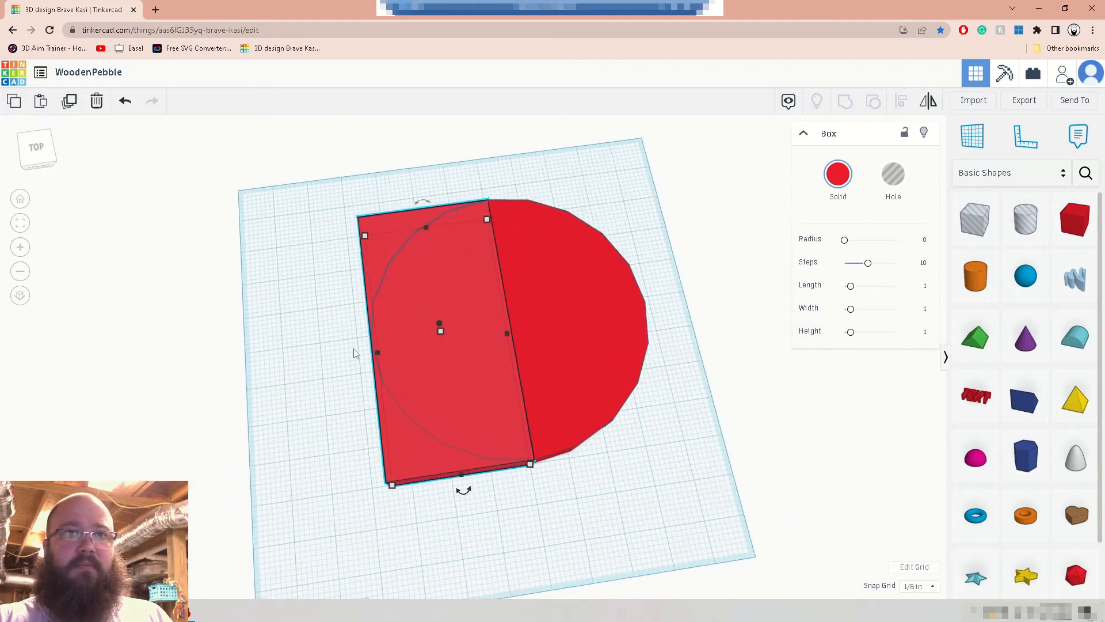
left_click(548, 301, "shift")
left_click(851, 101)
left_click(382, 177)
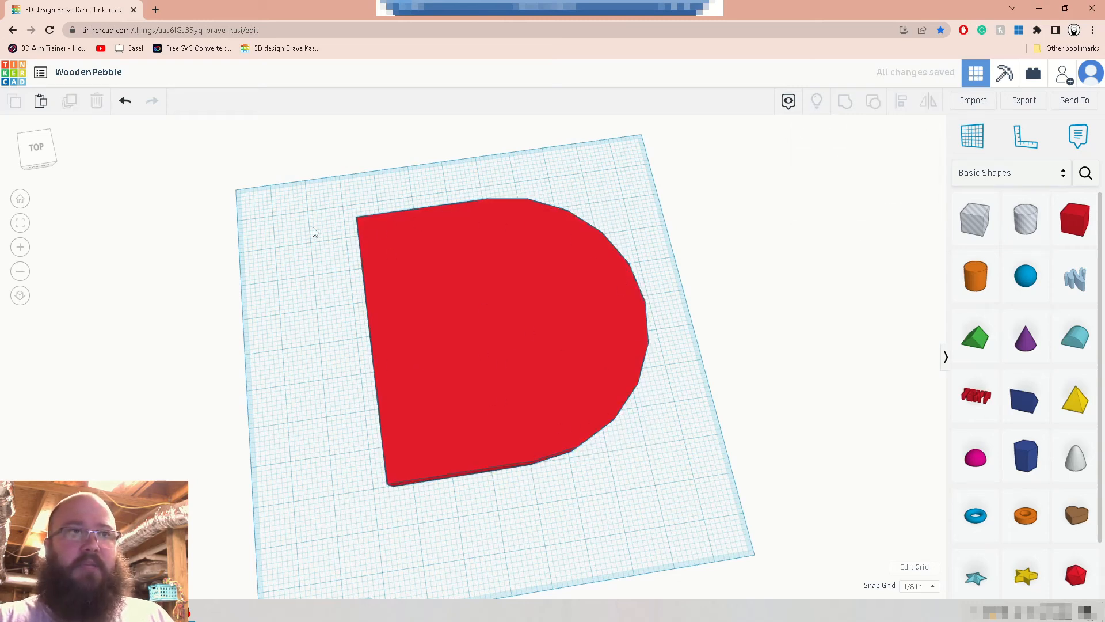
Place a small default box against the body's flat edge, flush with its back corner.
left_click_drag(1074, 220, 337, 293)
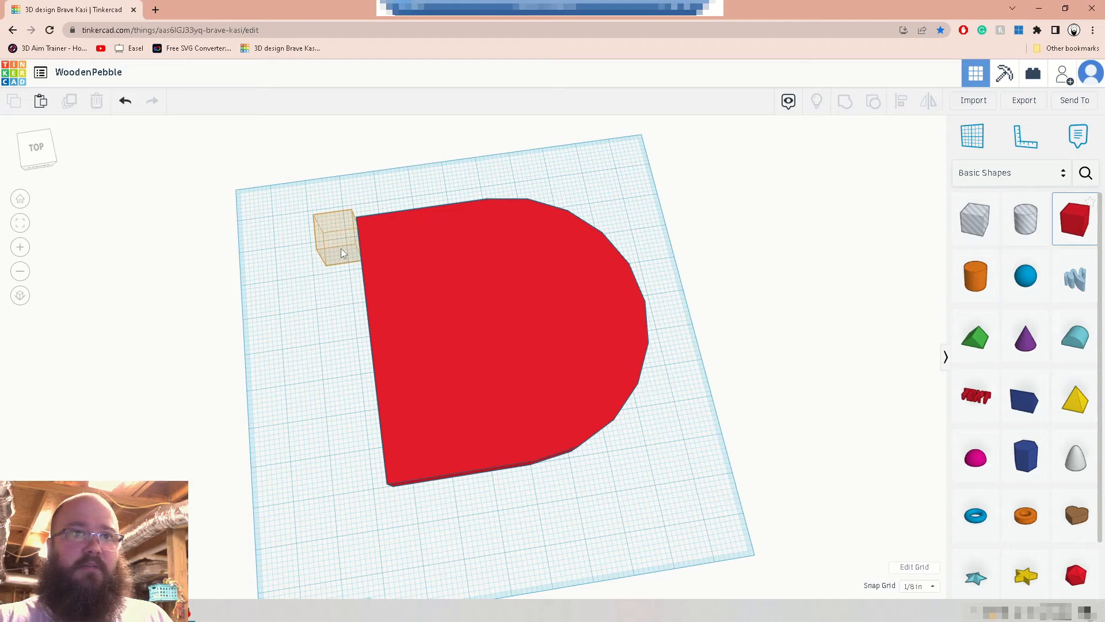
left_click_drag(341, 253, 340, 253)
right_click_drag(338, 313, 513, 237)
mouse_move(272, 351)
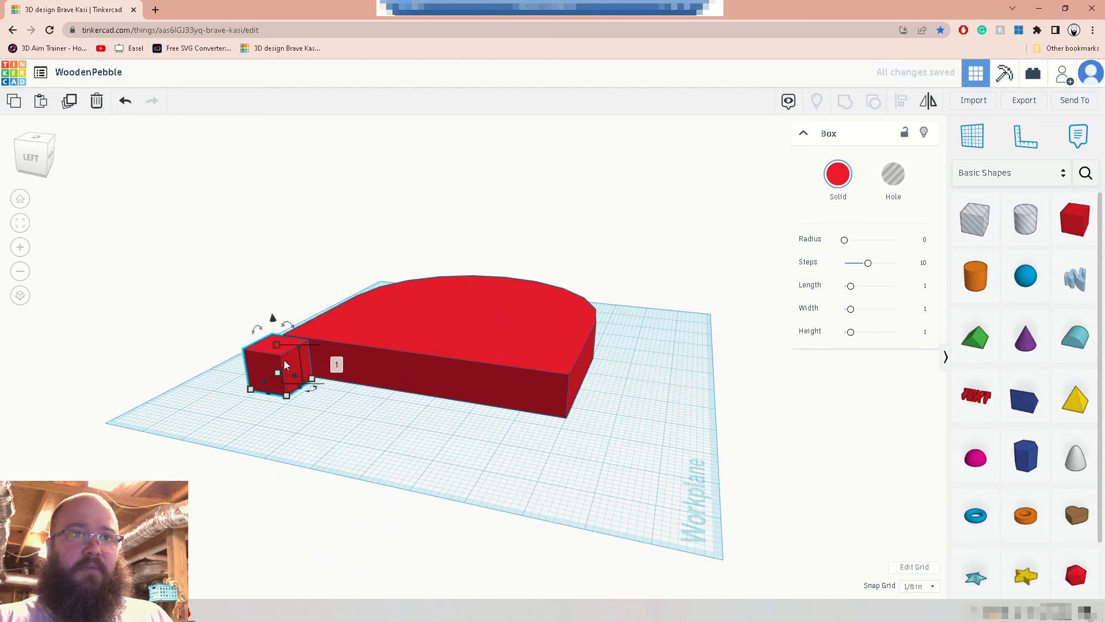
left_click_drag(285, 360, 298, 364)
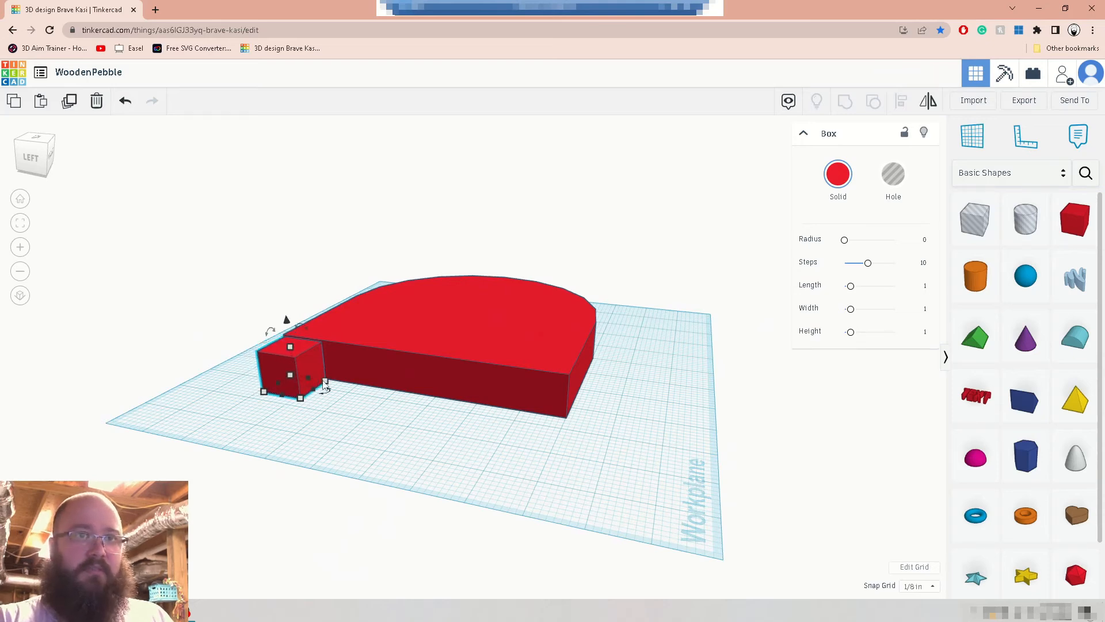
right_click_drag(396, 280, 250, 454)
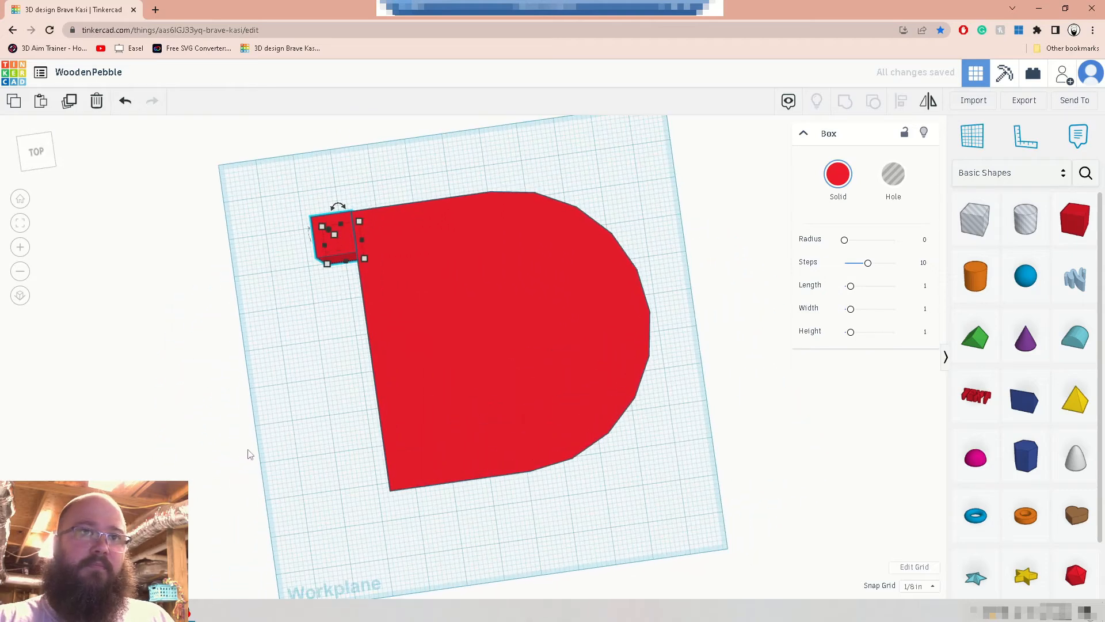
right_click_drag(406, 582, 392, 609)
right_click_drag(347, 540, 333, 561)
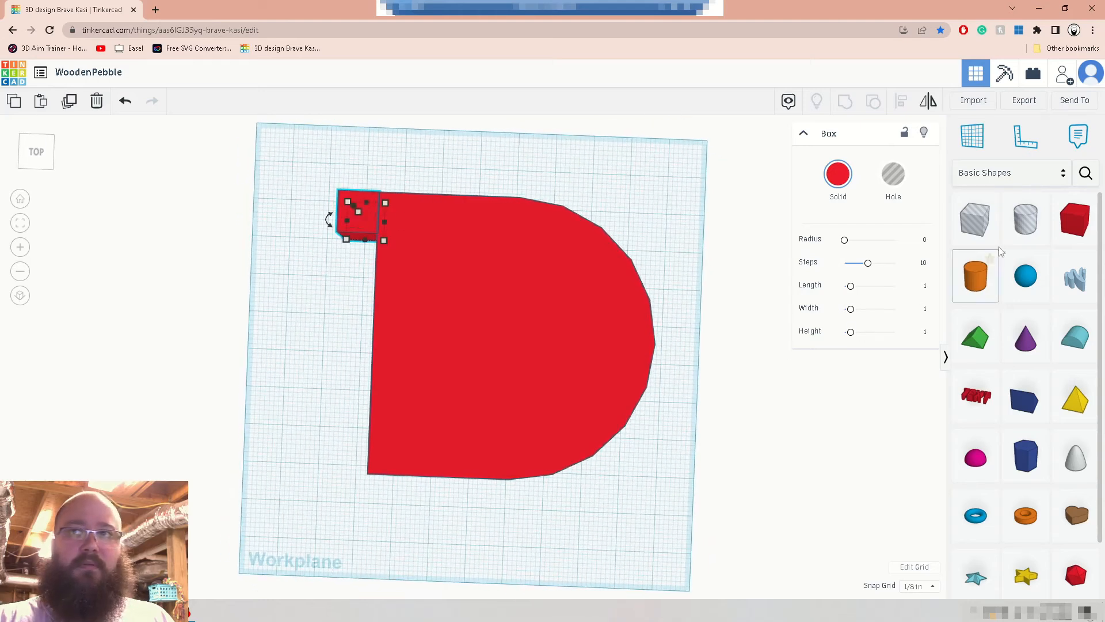
Place a second default box against the body's flat edge, flush with its front corner.
left_click_drag(1075, 219, 347, 233)
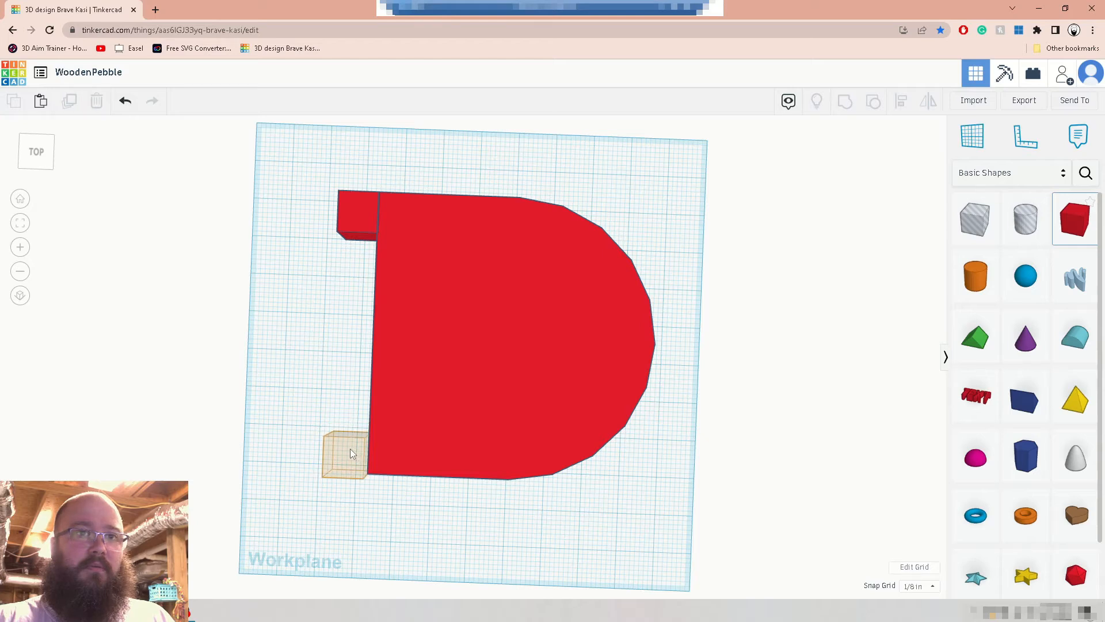
left_click_drag(351, 453, 351, 454)
right_click_drag(407, 520, 459, 451)
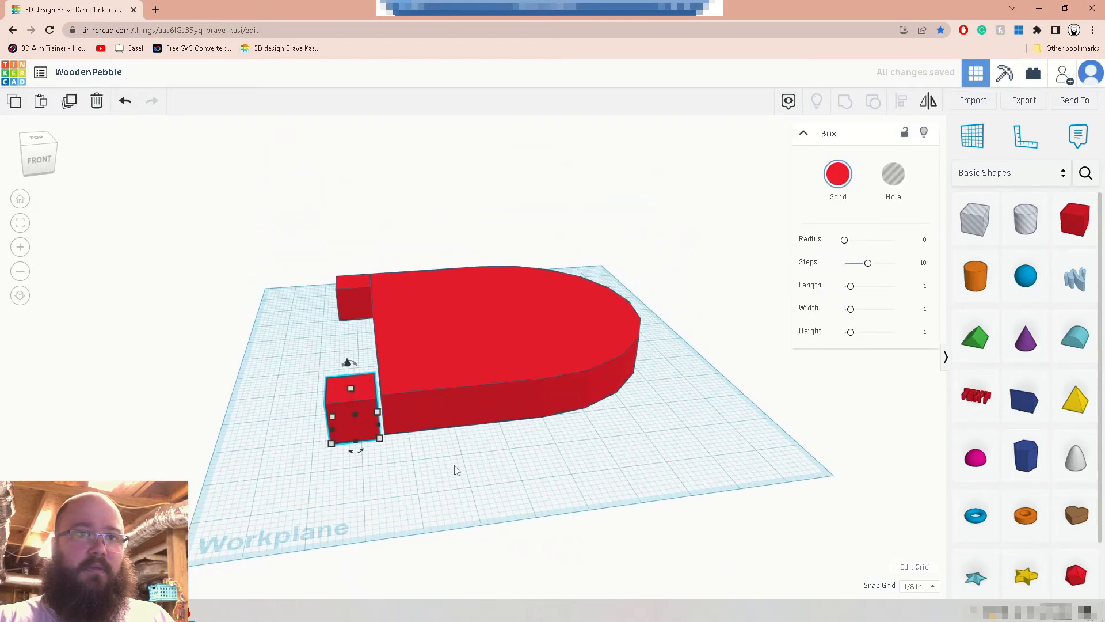
key("Up")
key("Right")
key("Right")
key("Left")
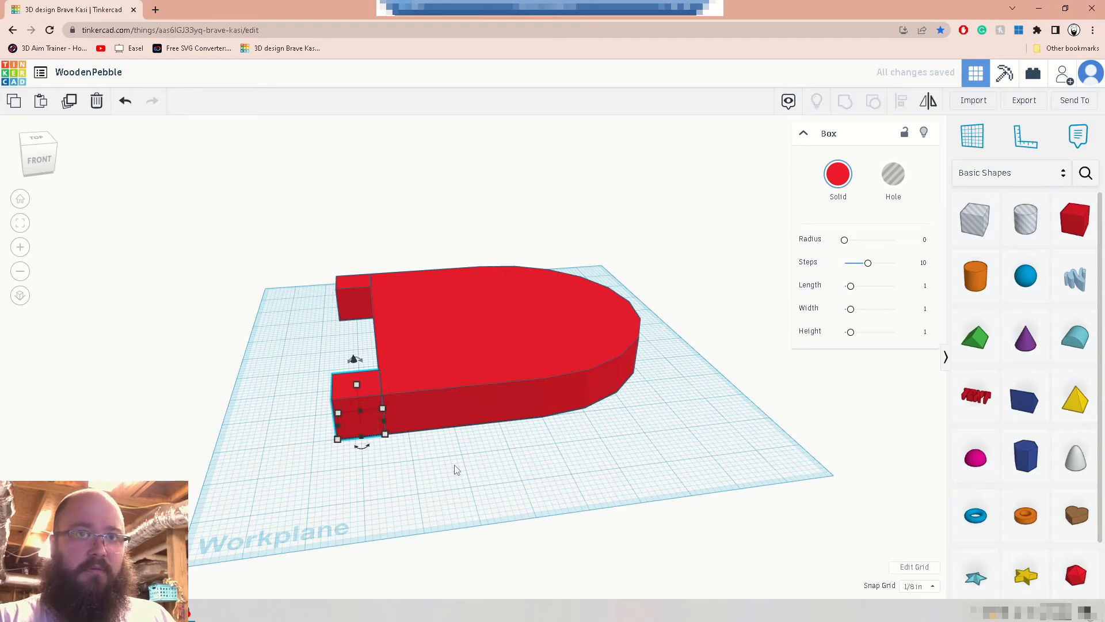
right_click_drag(456, 457, 382, 560)
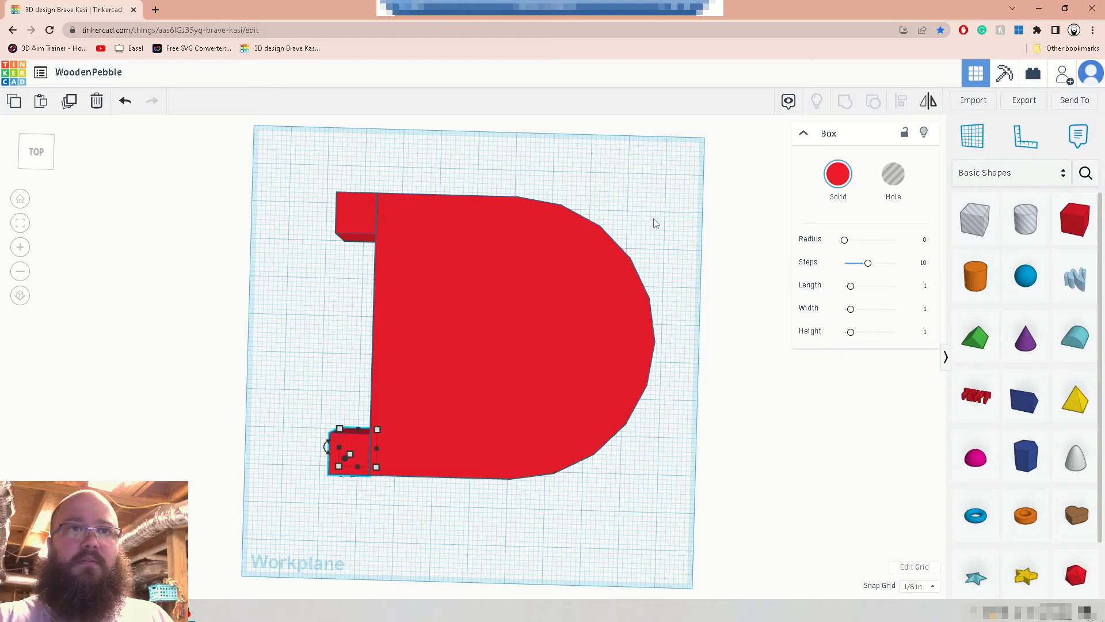
Paste a copy of the back corner box and position it against the flat edge, with a gap in front of the original.
left_click(355, 215)
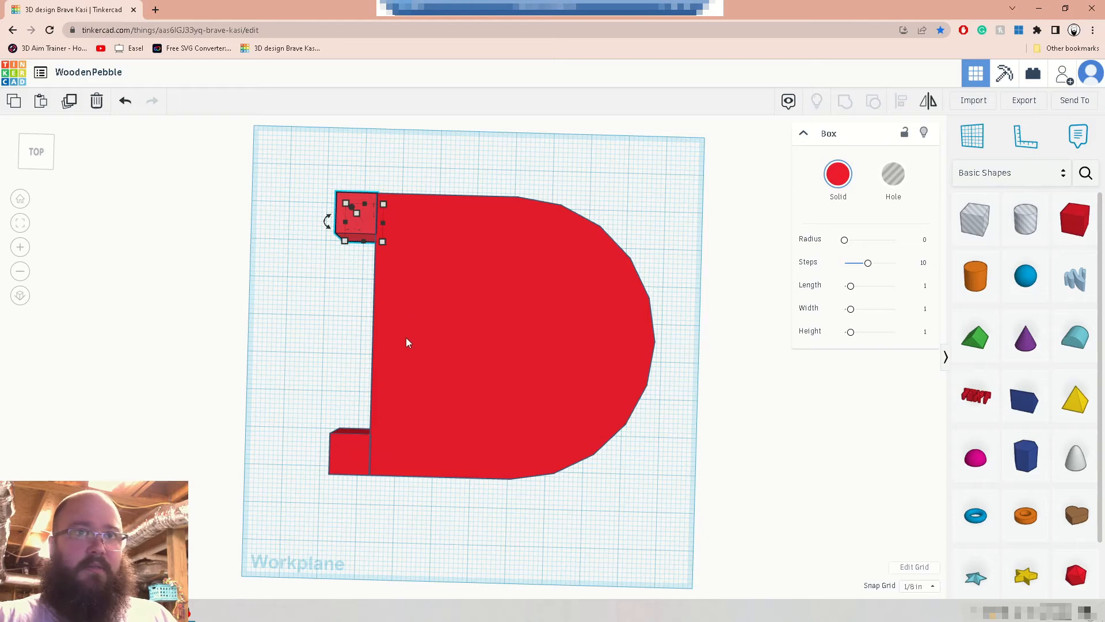
key("ctrl+v")
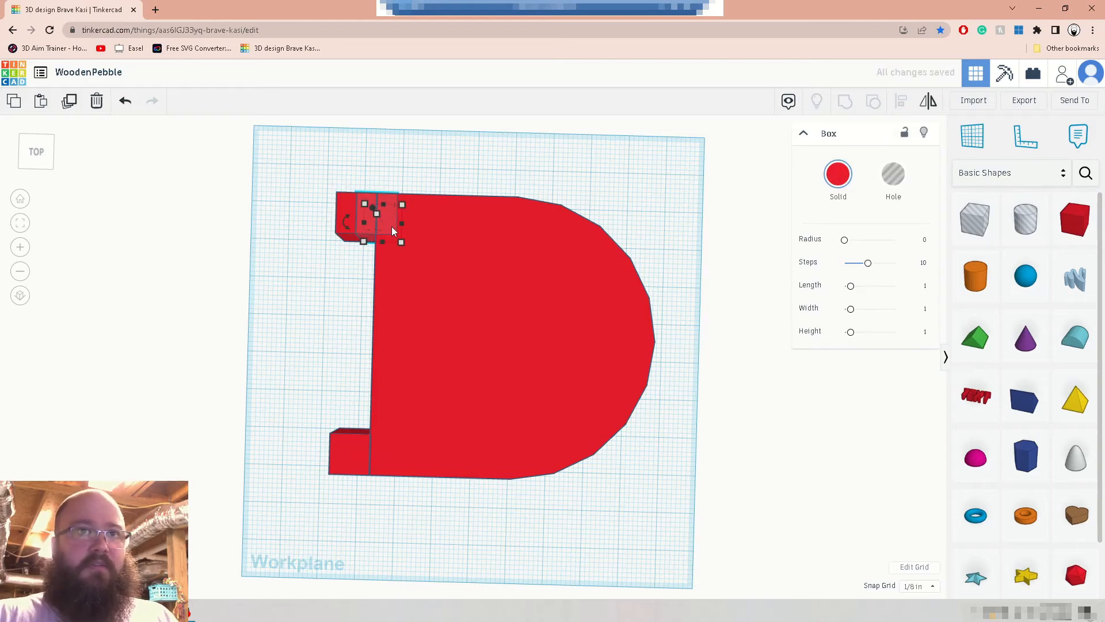
key("Down")
key("Down")
key("Down")
key("Down")
key("Down")
key("Down")
key("Down")
key("Down")
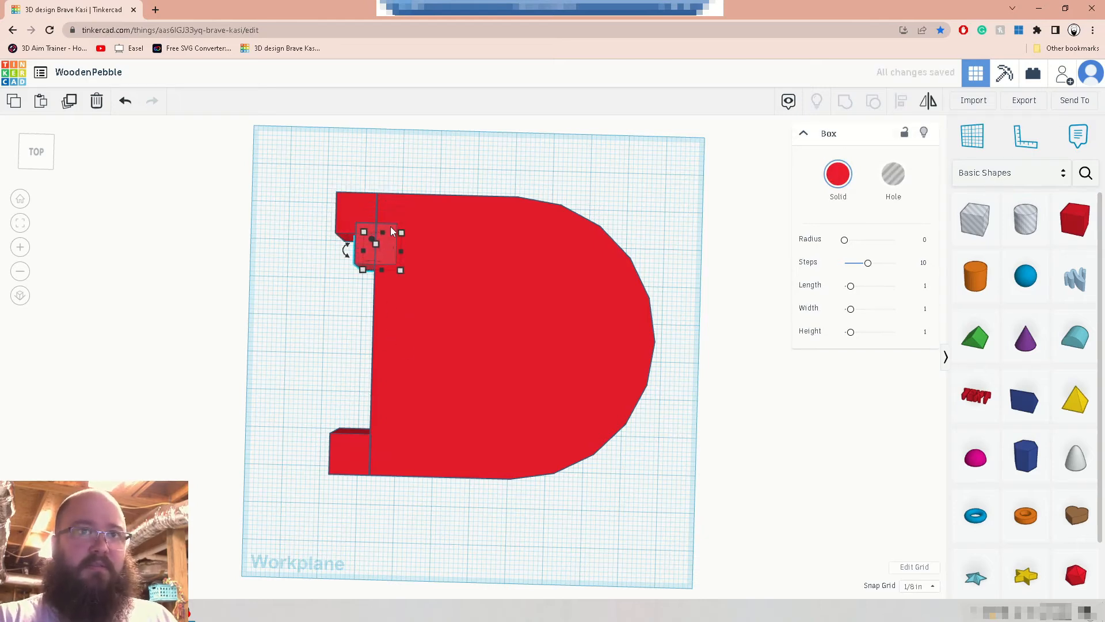
key("Left")
key("Left")
key("Left")
key("Left")
key("Left")
key("Left")
key("Down")
key("Down")
key("Down")
key("Down")
key("Down")
key("Down")
key("Down")
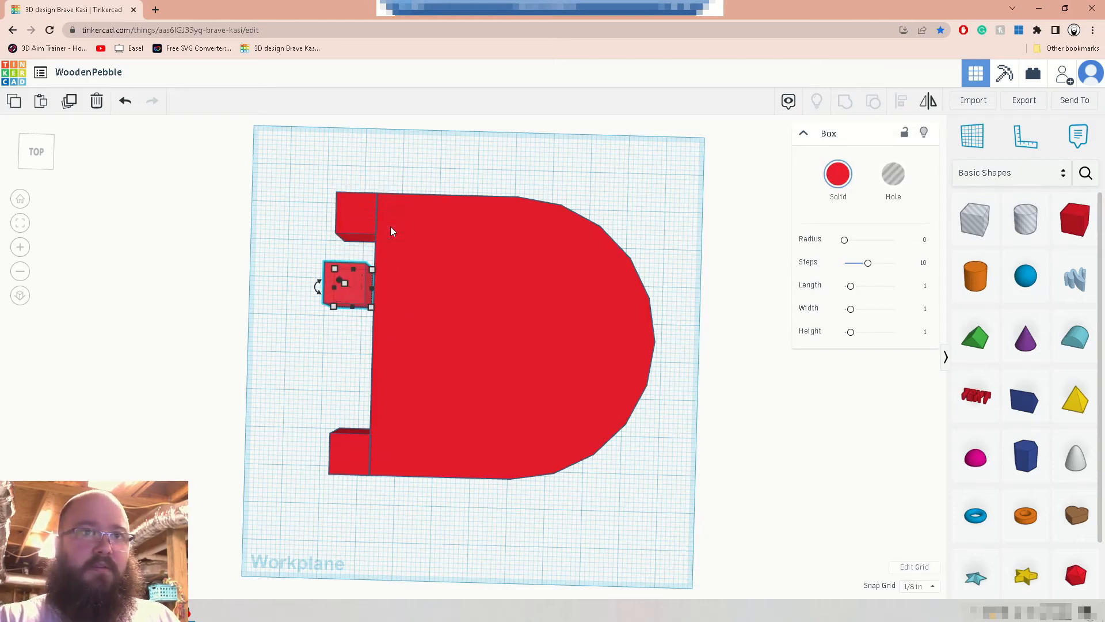
key("Right")
key("Right")
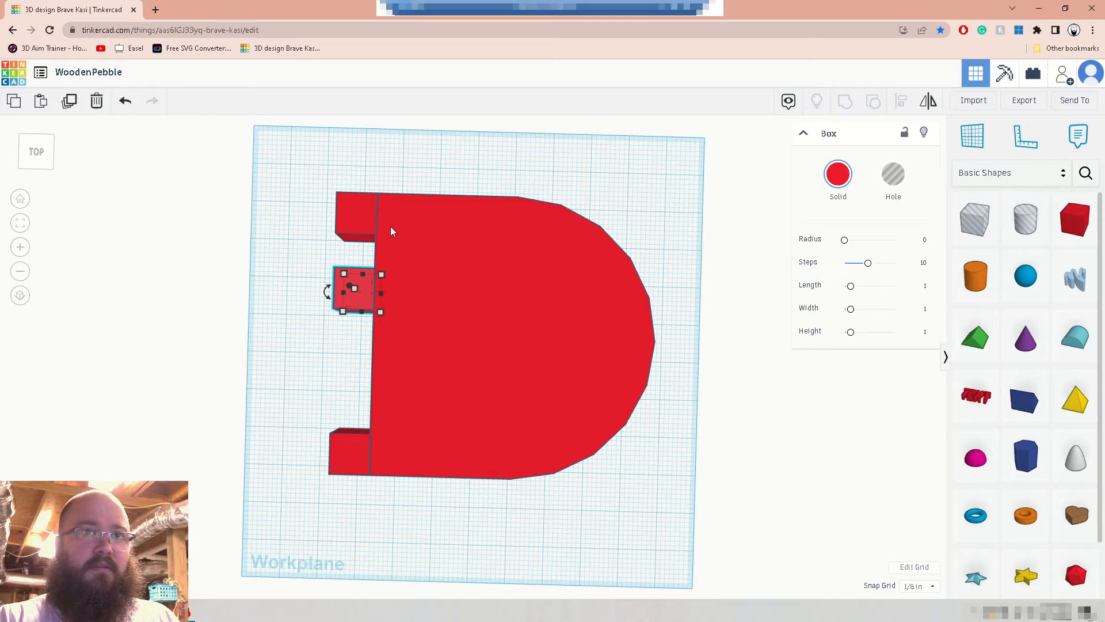
key("Down")
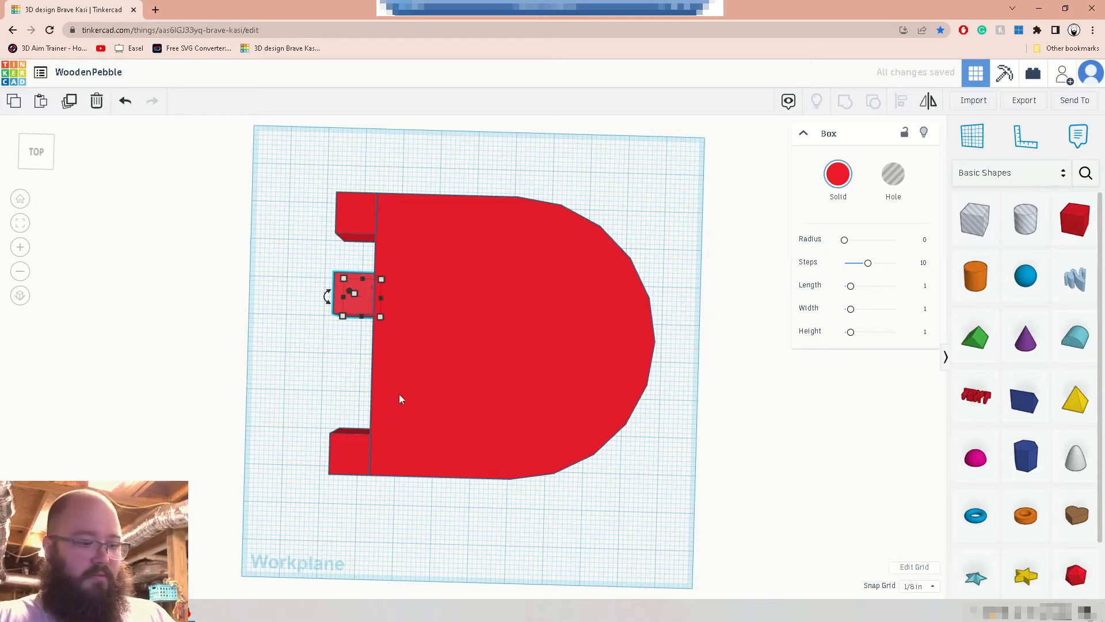
Duplicate the pasted box and position the copy against the flat edge, between the pasted box and the front corner box.
key("ctrl+d")
key("Right")
key("Right")
key("Right")
key("Right")
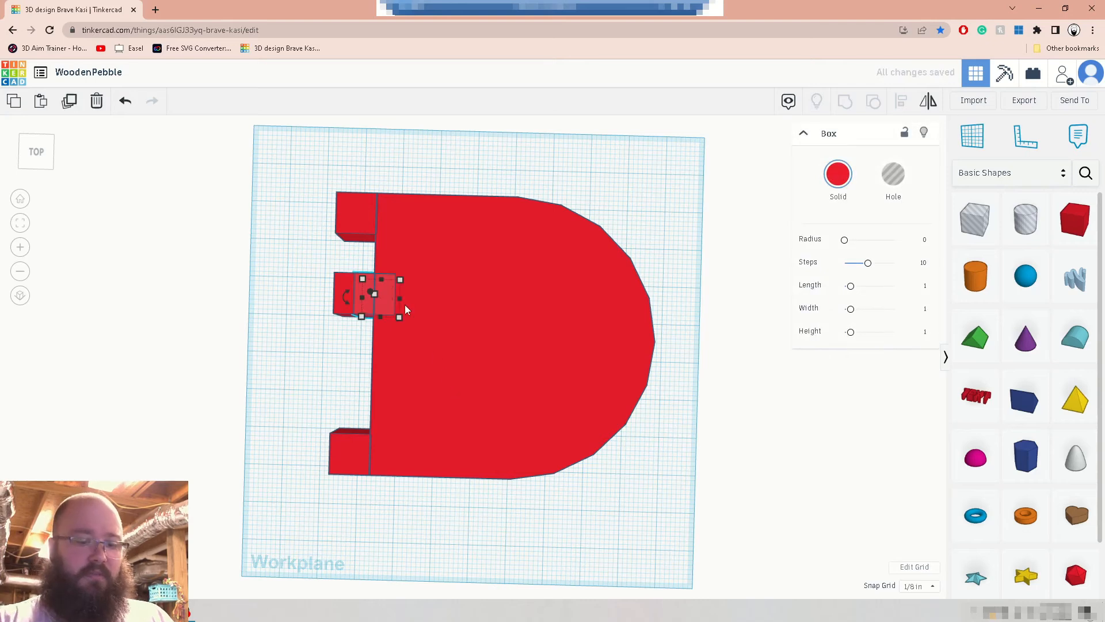
key("Down")
key("Down")
key("Down")
key("Down")
key("Down")
key("Down")
key("Down")
key("Down")
key("Down")
key("Down")
key("Down")
key("Down")
key("Down")
key("Down")
key("Down")
key("Down")
key("Down")
key("Up")
key("Up")
key("Left")
key("Left")
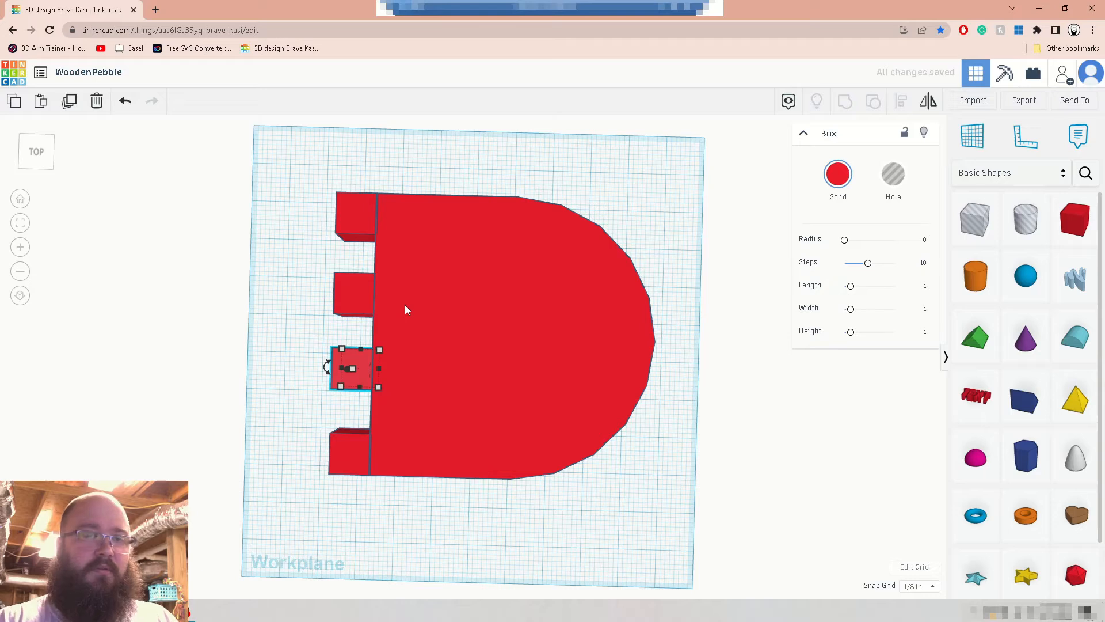
left_click(197, 287)
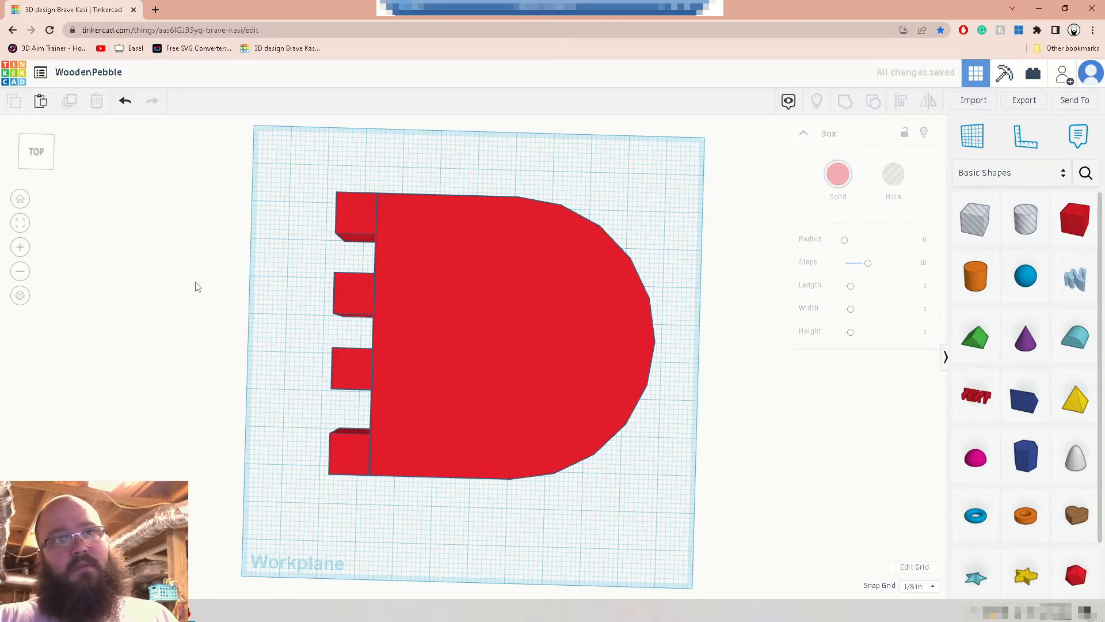
right_click_drag(121, 322, 179, 347)
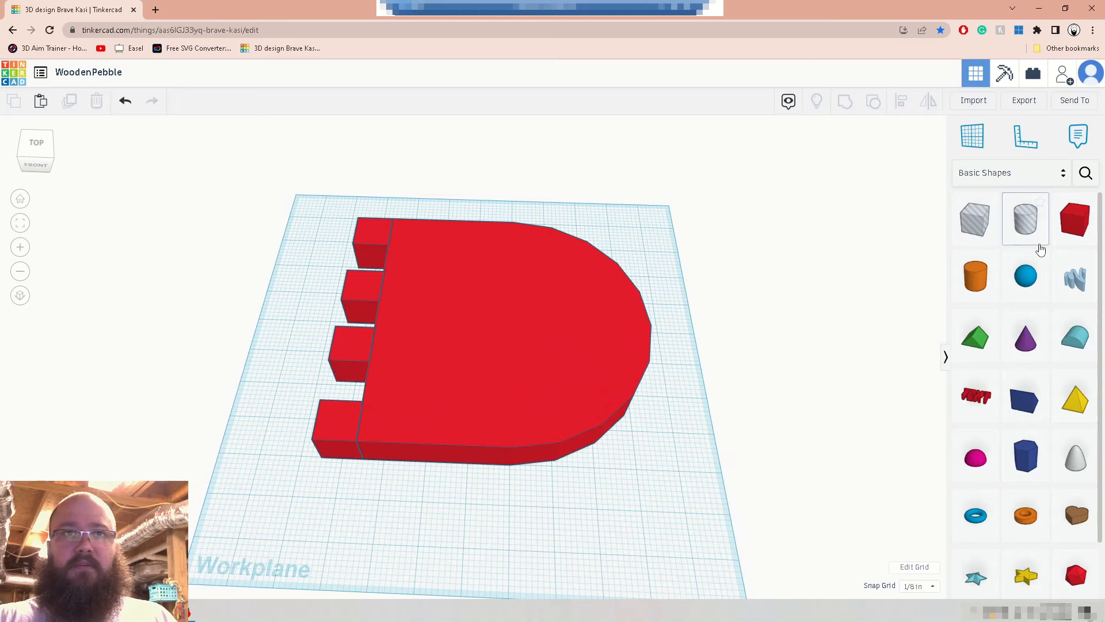
Group the four tooth boxes and the round-ended body into one shape.
left_click(383, 236)
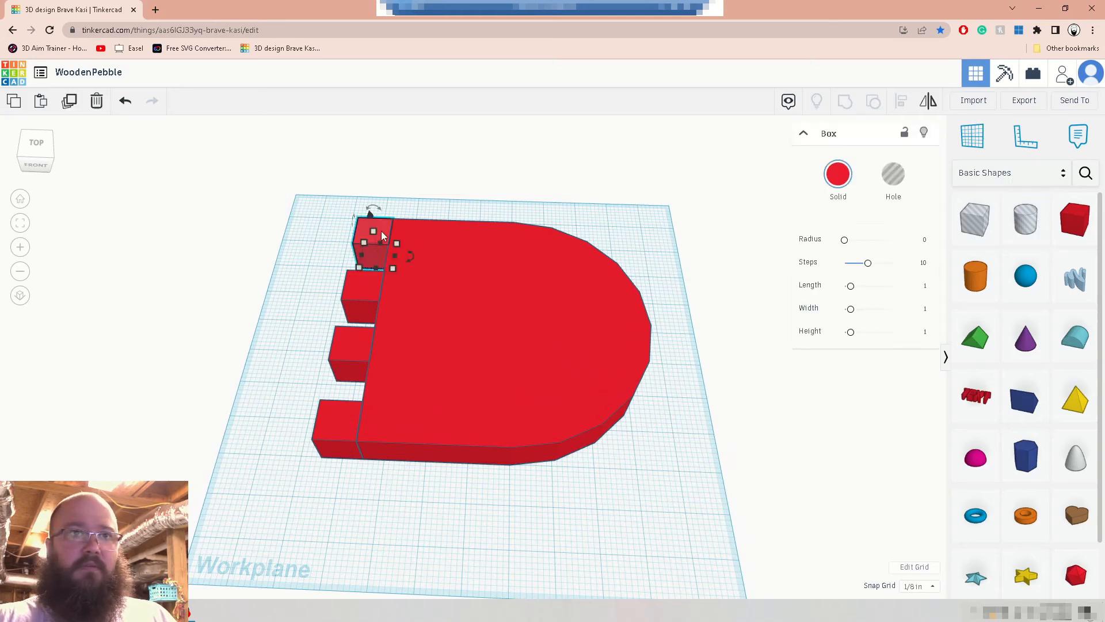
left_click(356, 292, "shift")
left_click(355, 358, "shift")
left_click(343, 434, "shift")
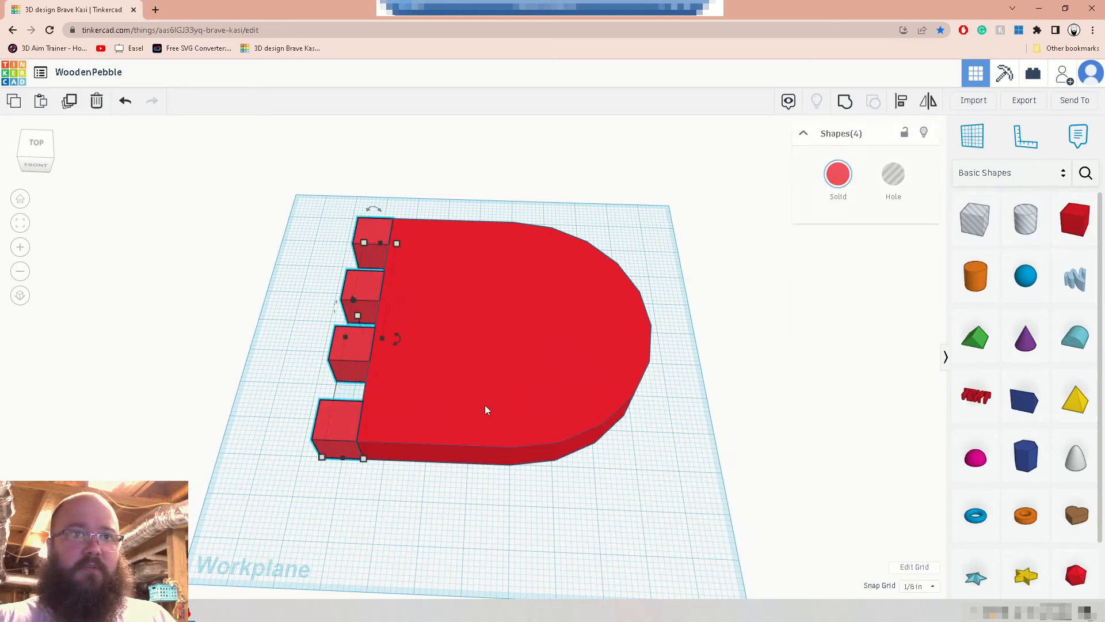
left_click(495, 403, "shift")
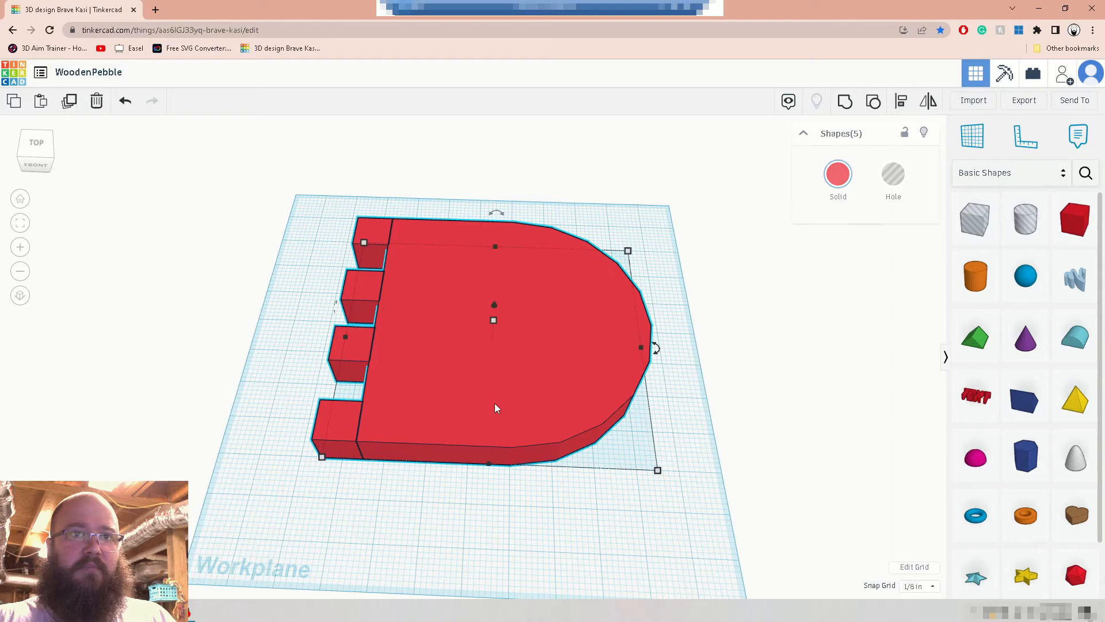
left_click(845, 104)
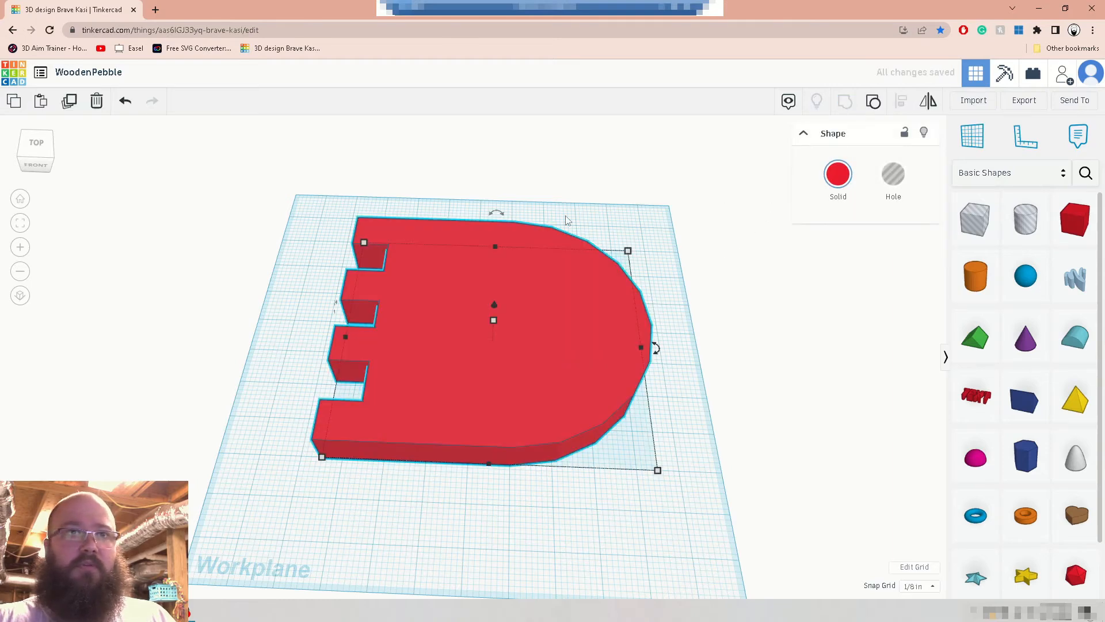
left_click(321, 213)
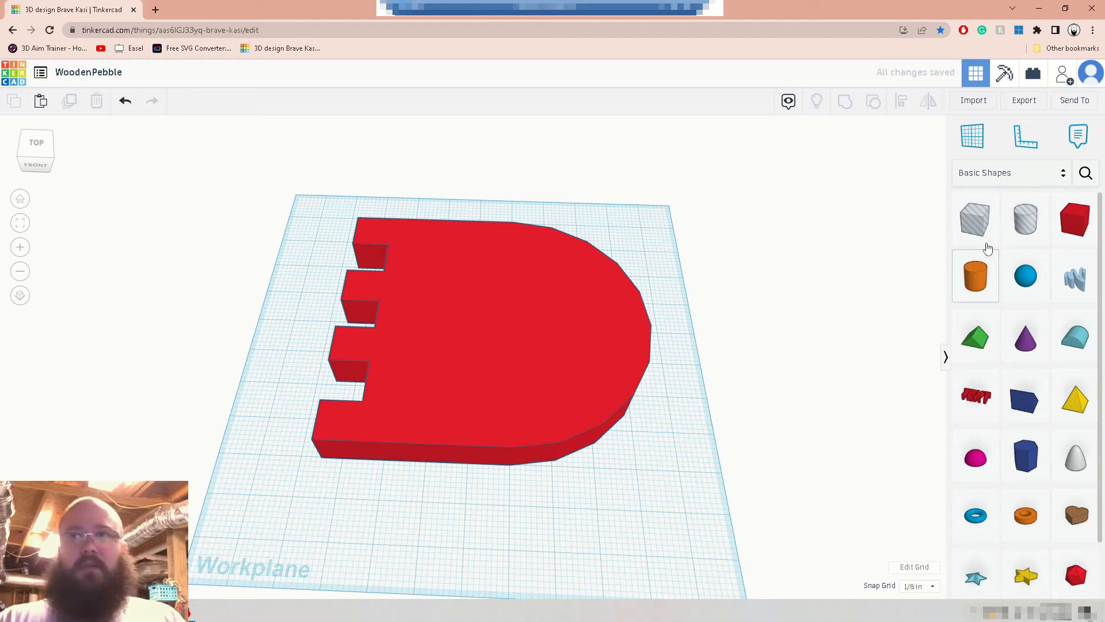
Place a cylinder hole near the middle of the body and set its front-to-back depth to 0.5 in.
left_click_drag(1029, 236, 512, 344)
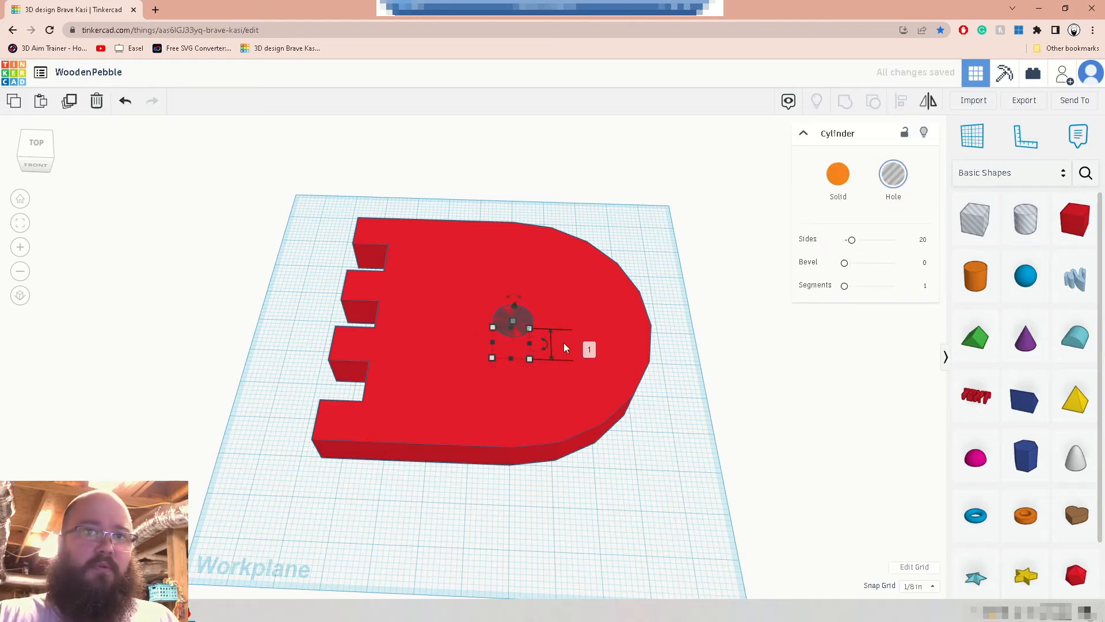
left_click(589, 349)
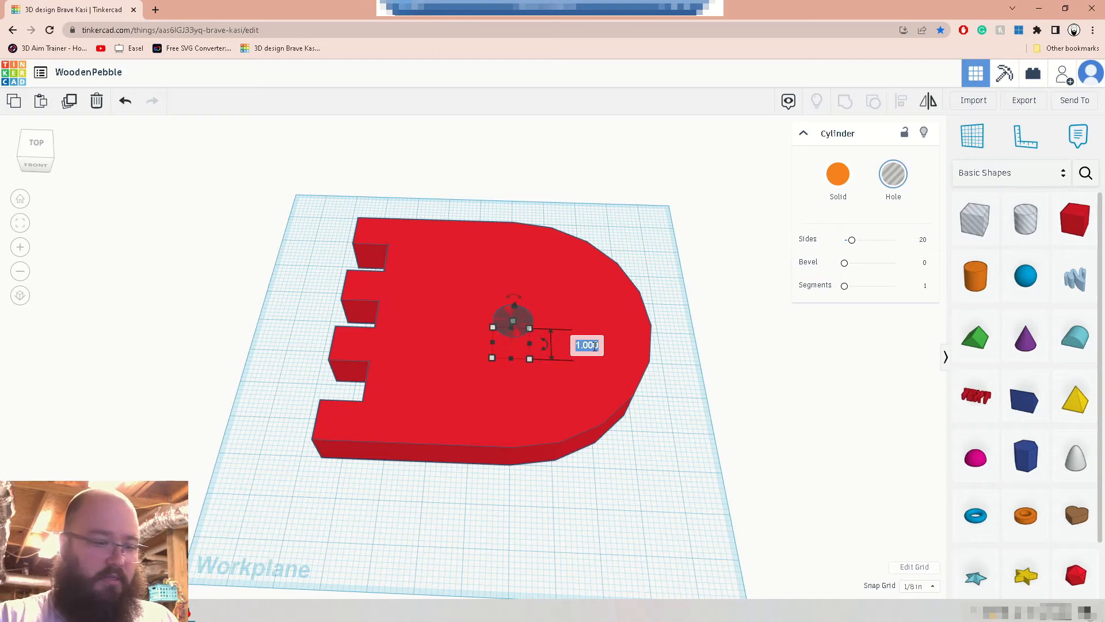
key("BackSpace")
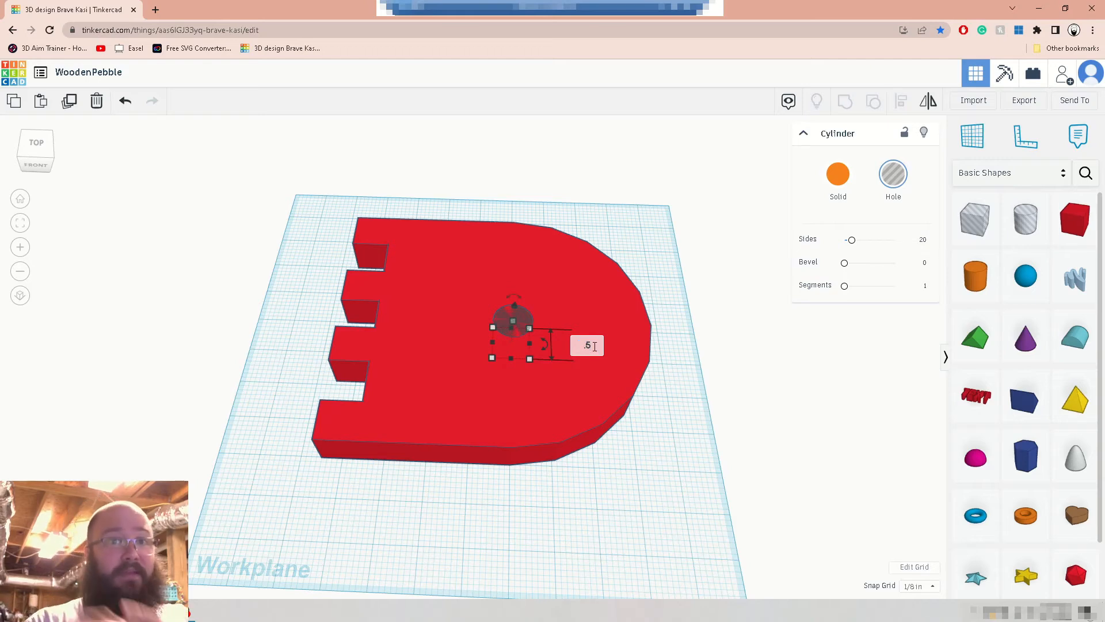
key("Return")
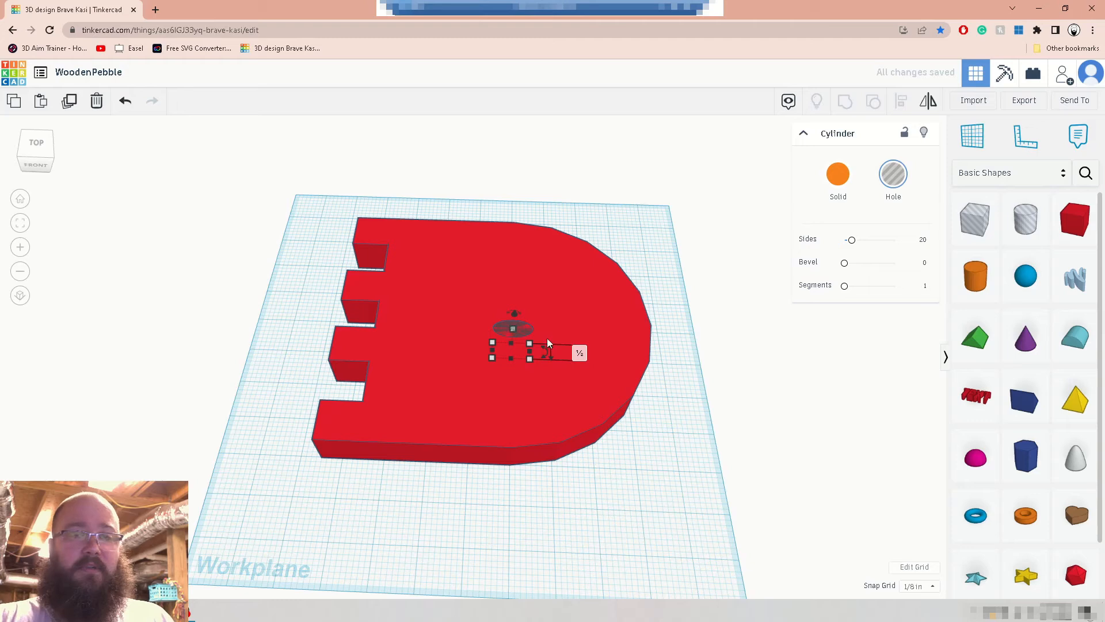
Set the cylinder hole's front-to-back depth to 1 in.
left_click(685, 315)
right_click_drag(709, 399, 506, 367)
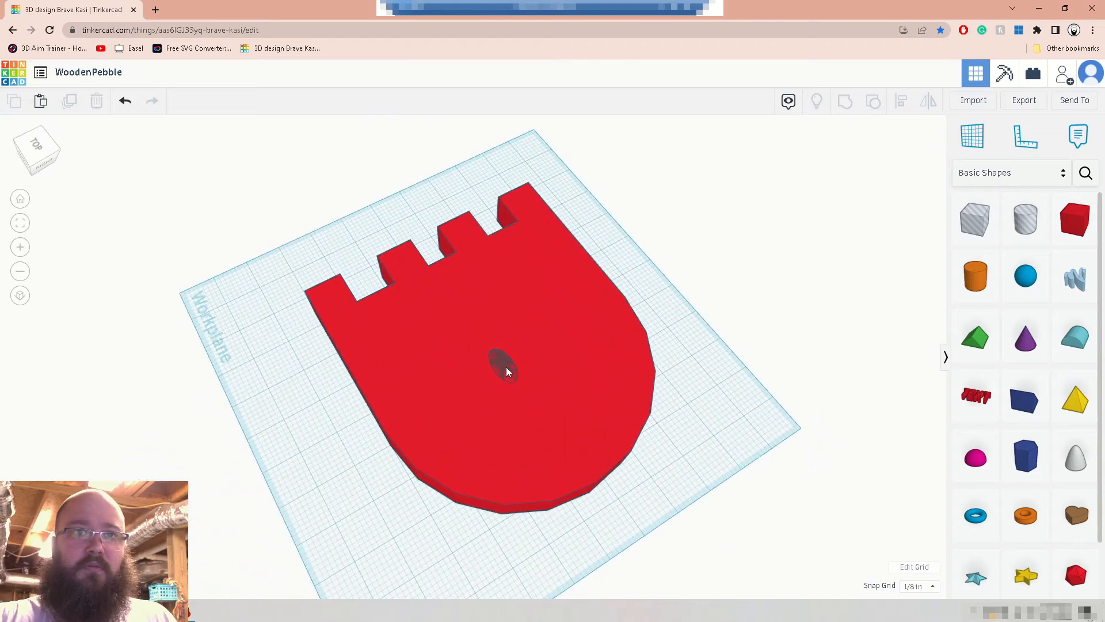
left_click(505, 367)
left_click(510, 362)
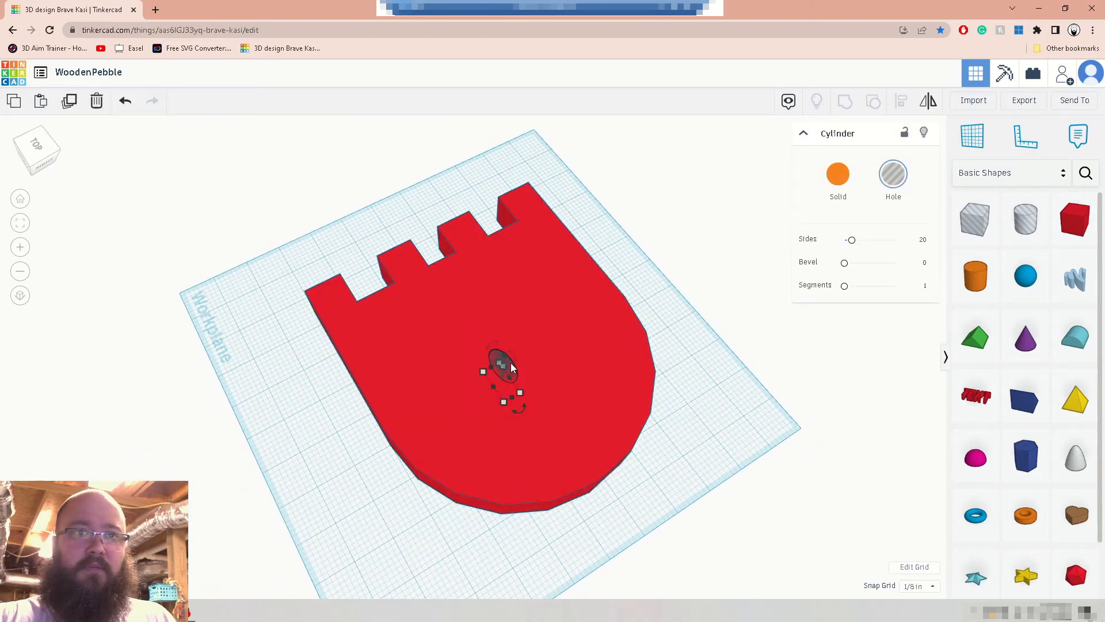
left_click_drag(529, 421, 522, 417)
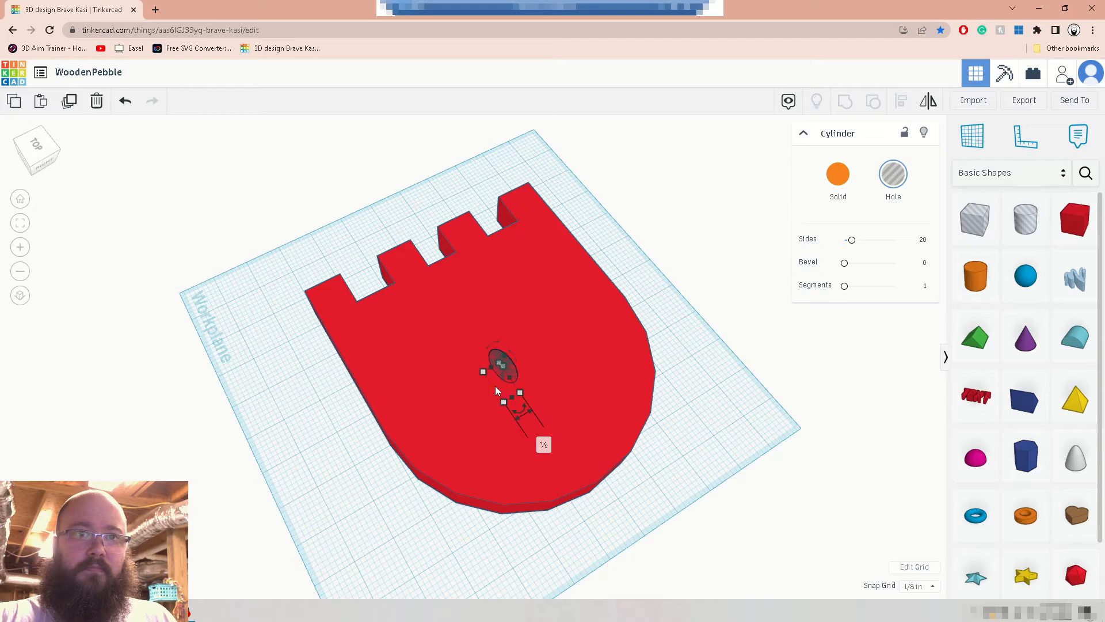
left_click(547, 447)
type("1")
key("Return")
Set the cylinder hole's height to 0.5 in.
right_click_drag(474, 424, 531, 343)
mouse_move(502, 324)
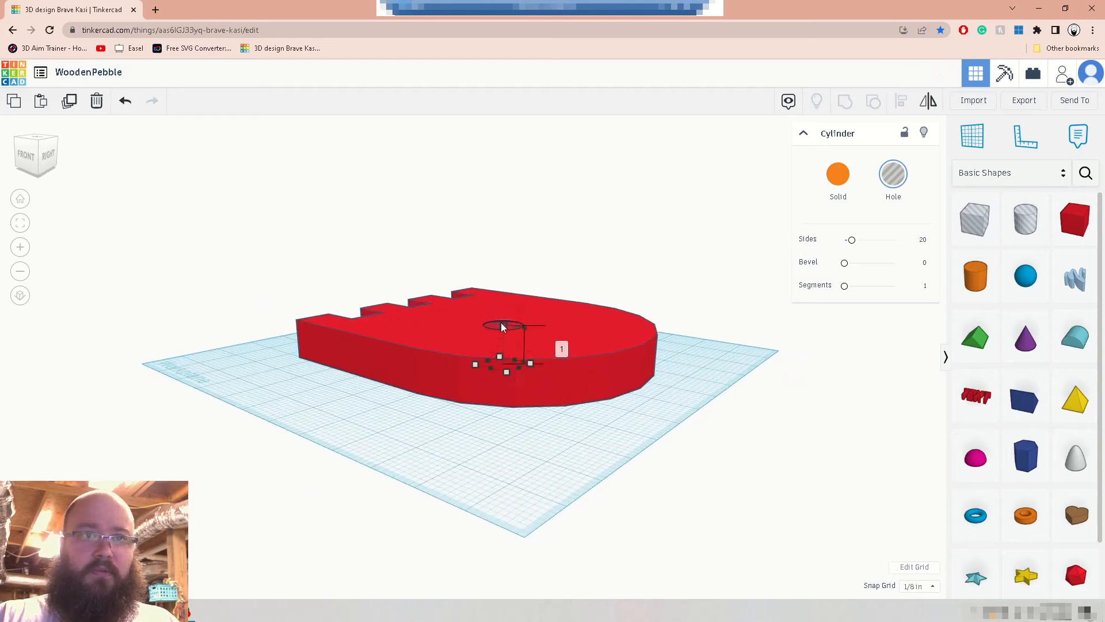
left_click(559, 345)
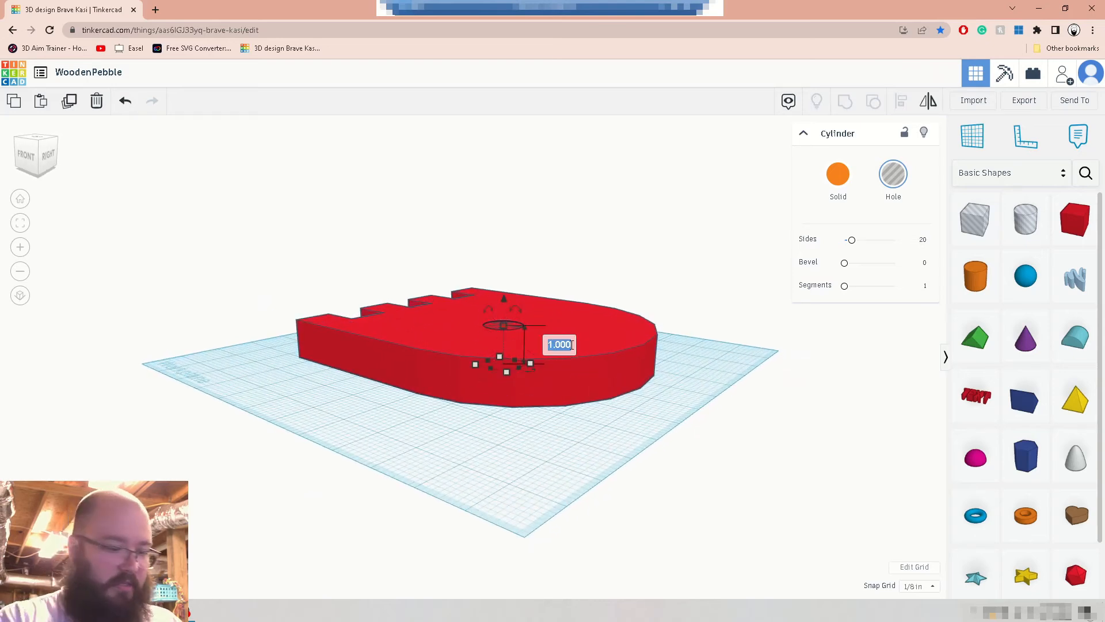
type(".5")
key("Return")
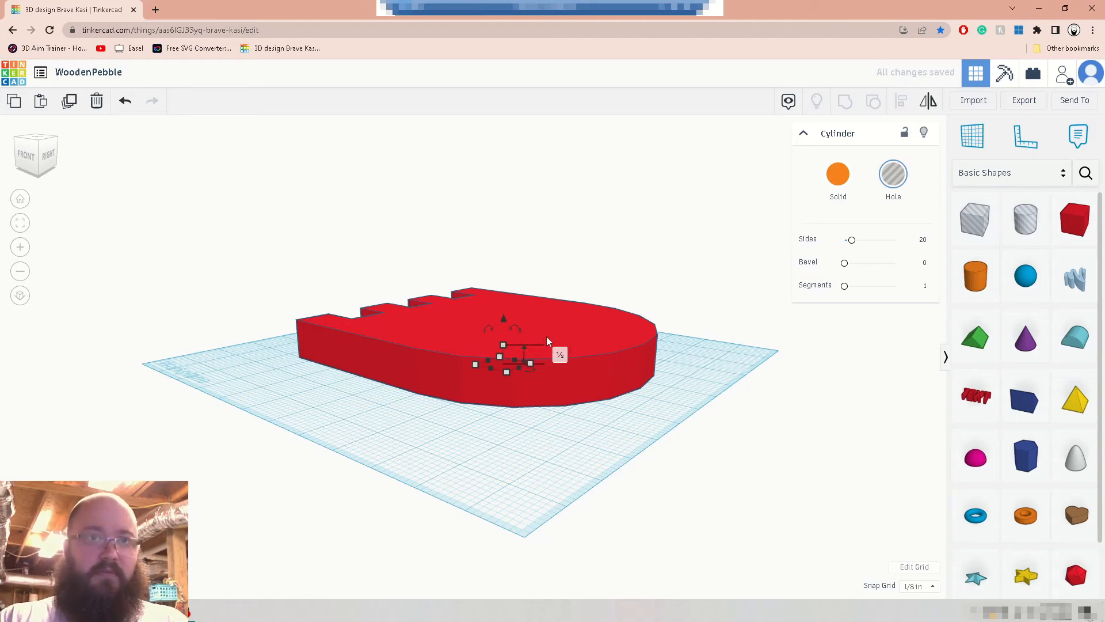
Nudge the cylinder hole toward the back and raise it until its top is flush with the body's top face.
key("Up")
mouse_move(482, 371)
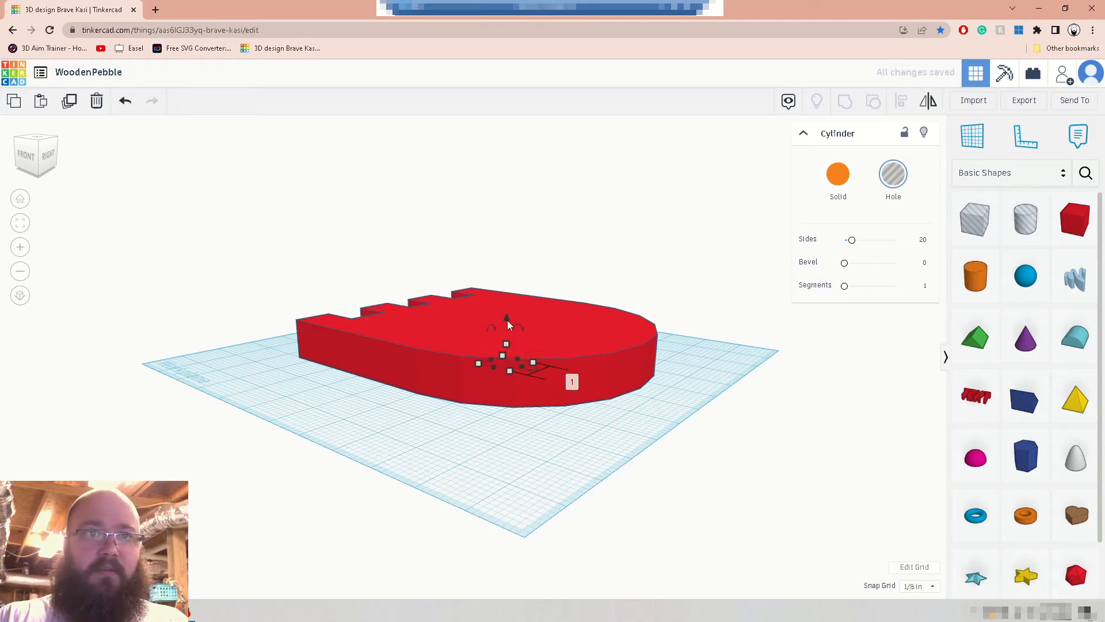
left_click_drag(507, 321, 510, 295)
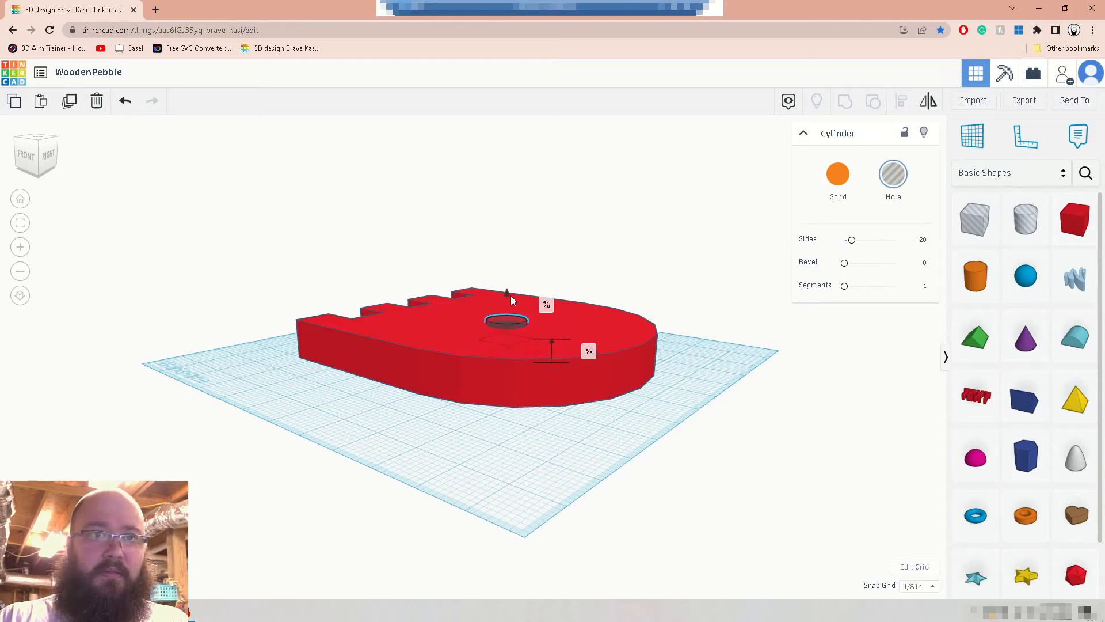
left_click_drag(510, 300, 510, 299)
left_click(608, 274)
right_click_drag(616, 250, 698, 476)
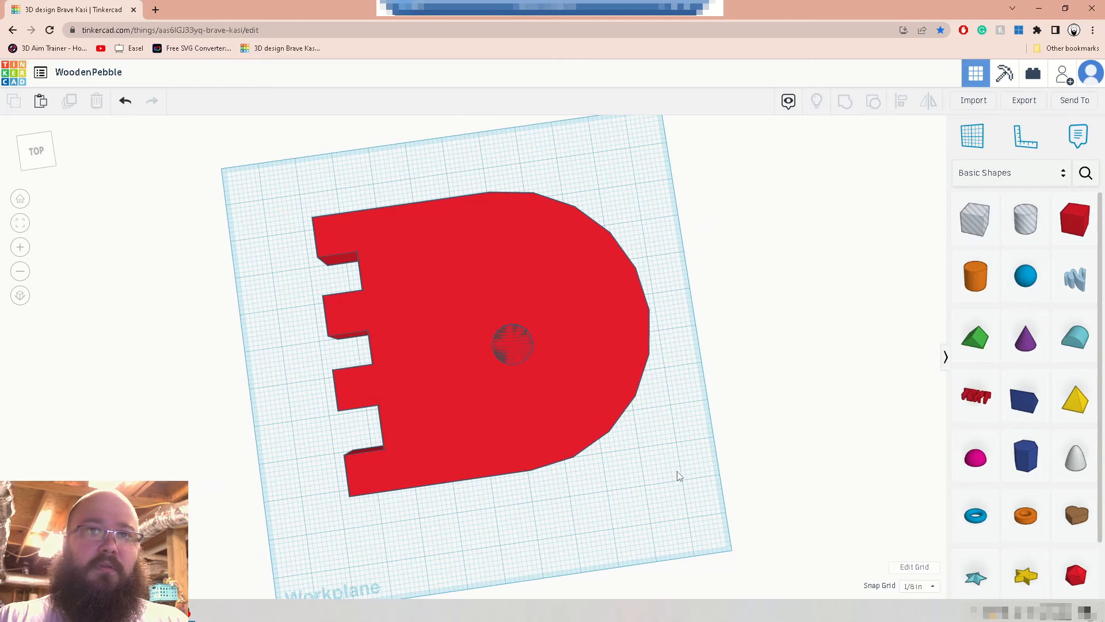
Nudge the cylinder hole toward the body's back edge and slightly toward its rounded end.
left_click(515, 348)
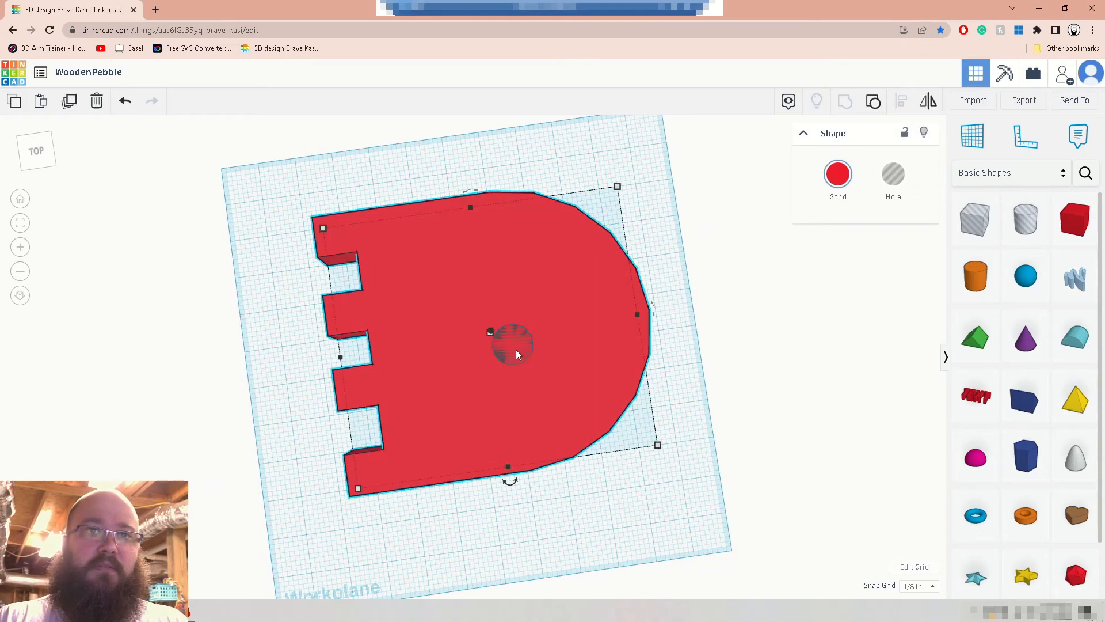
left_click(516, 338)
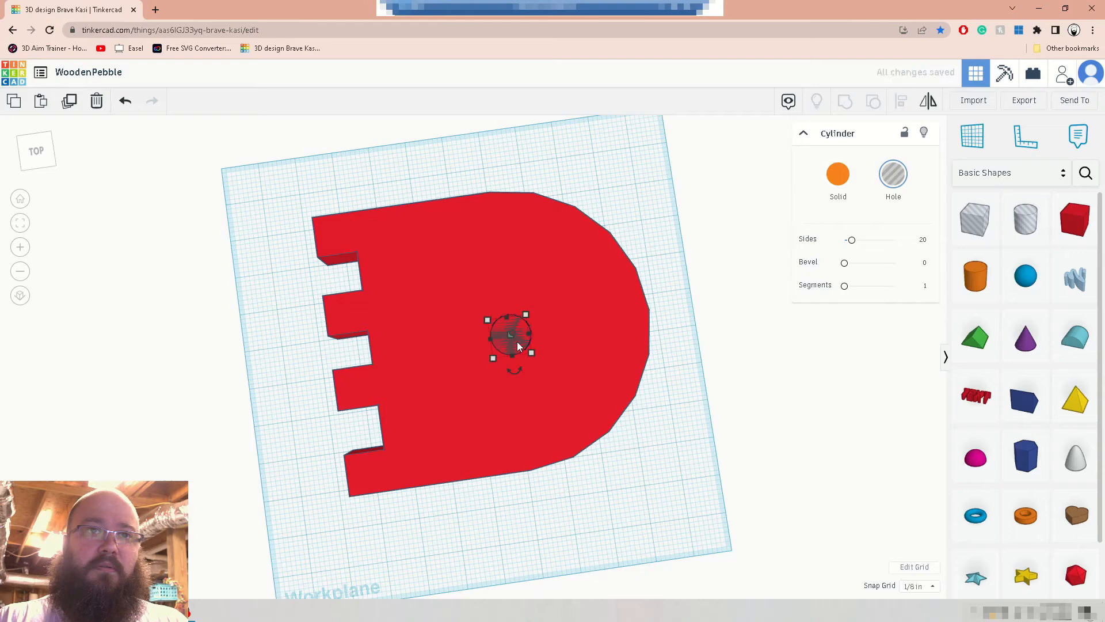
key("Up")
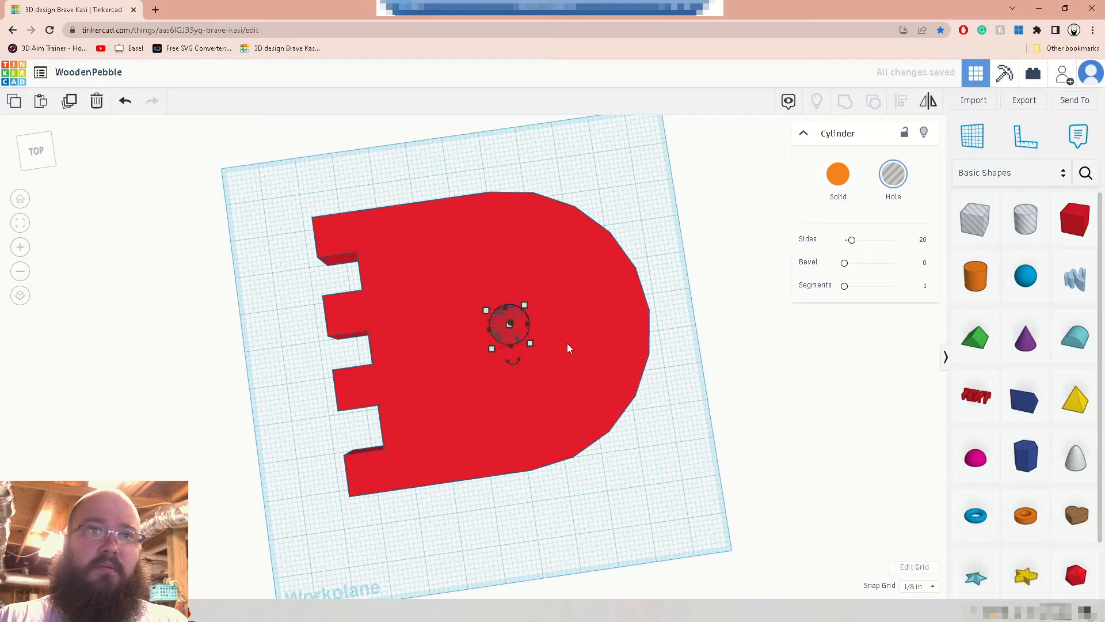
key("Right")
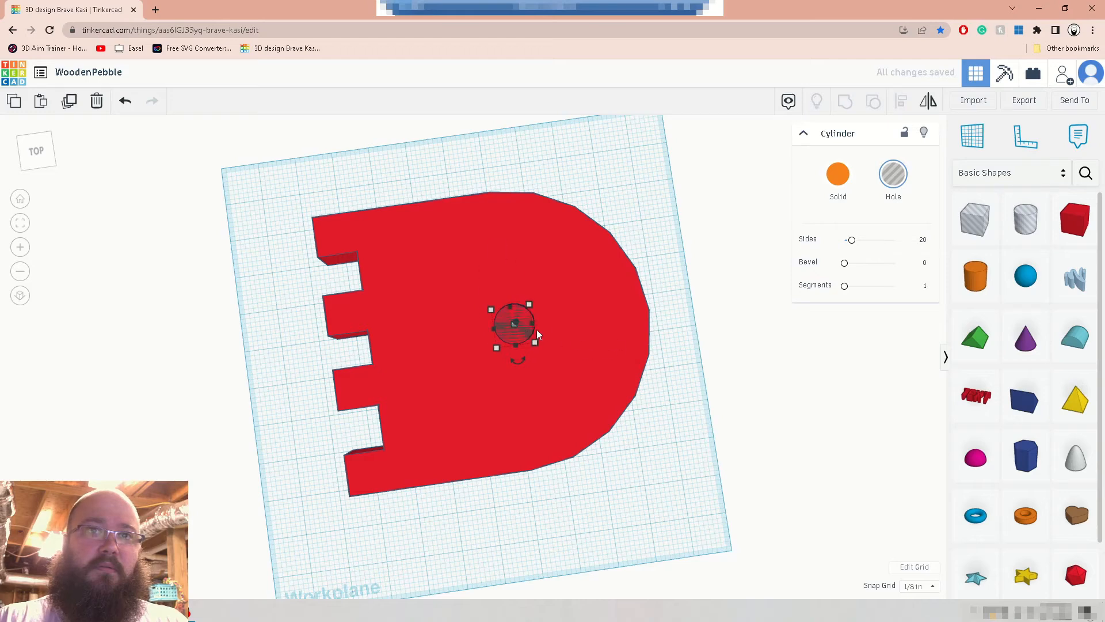
left_click(638, 224)
right_click_drag(638, 223, 532, 278)
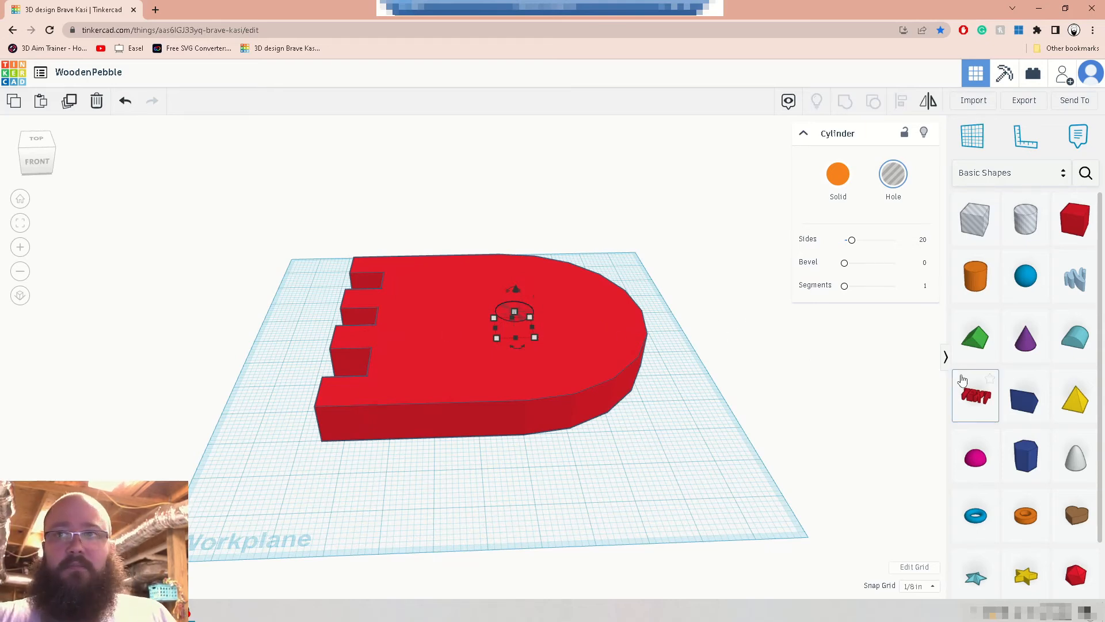
Place a solid cylinder at the location of the cylinder hole and set its height to 8 in.
left_click(972, 281)
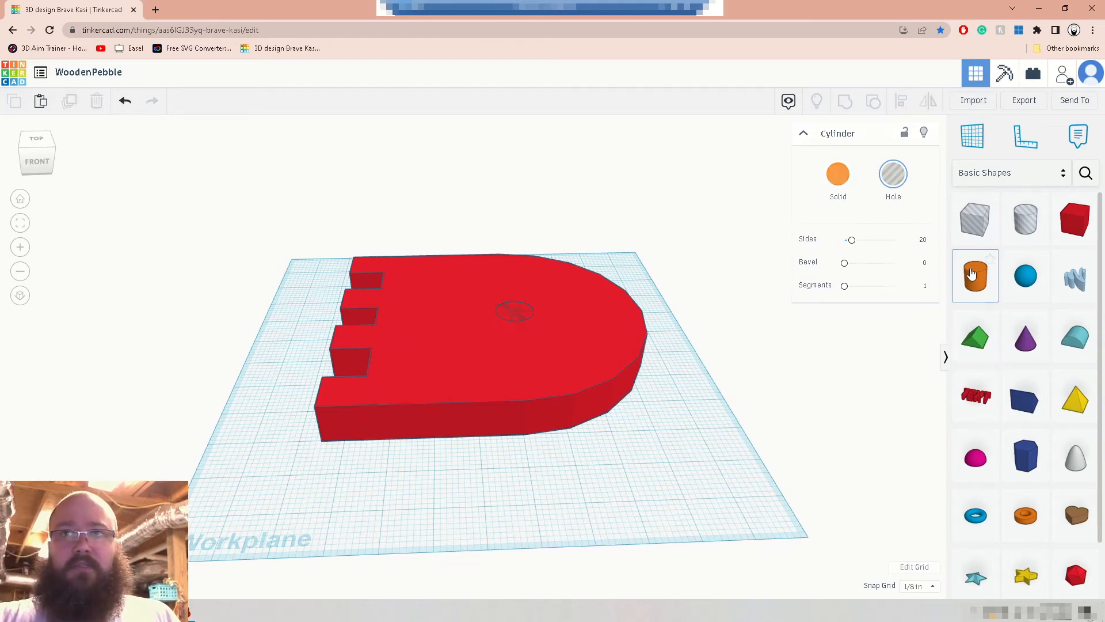
left_click(514, 342)
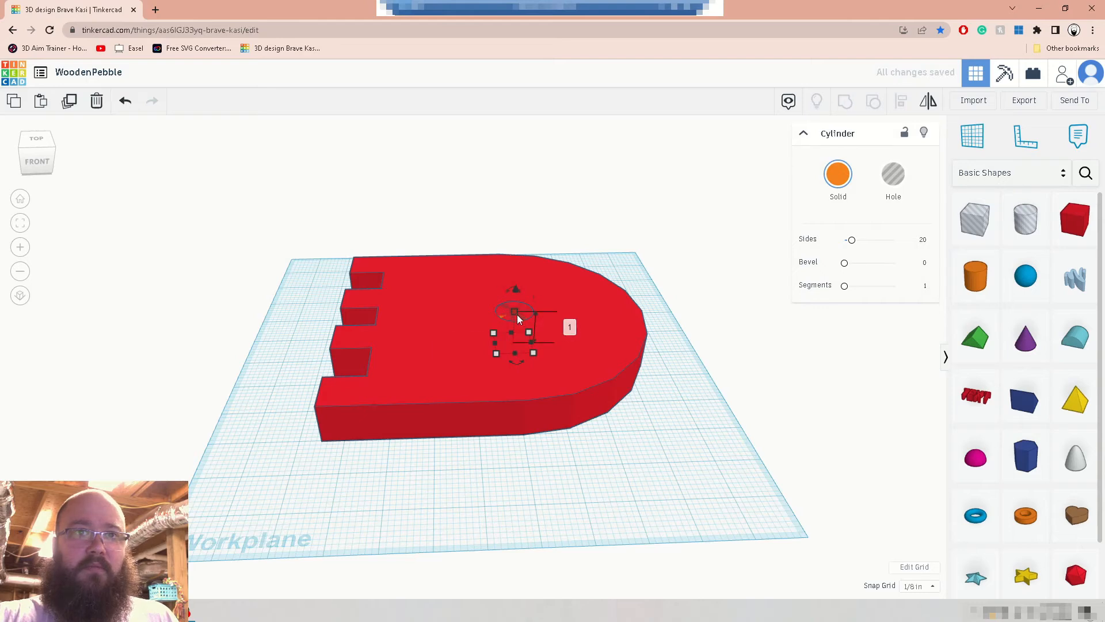
left_click(572, 329)
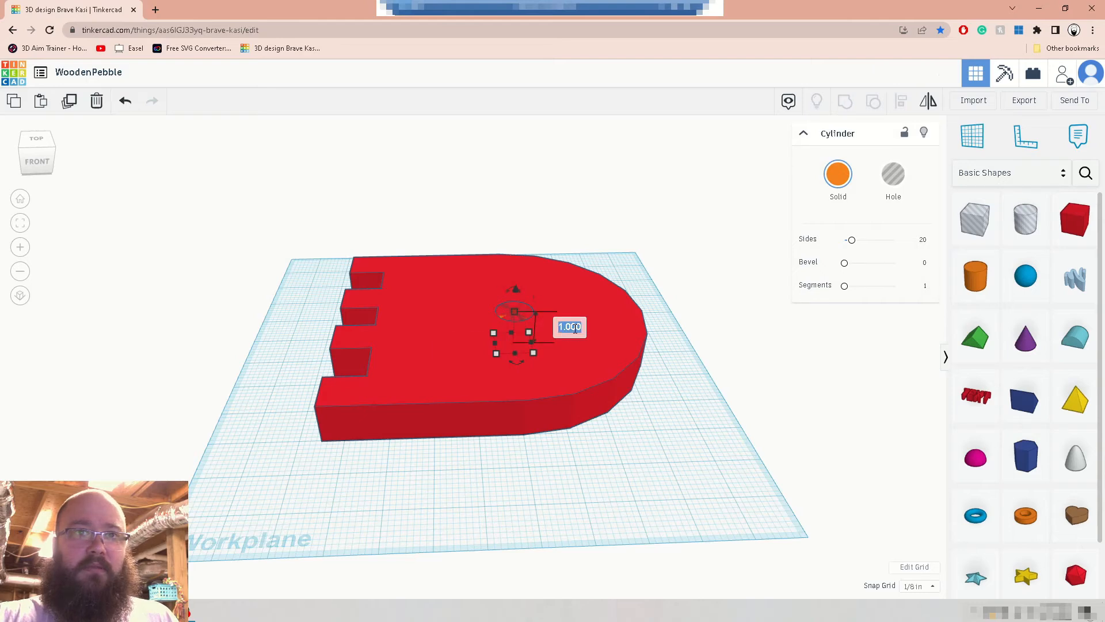
key("Left")
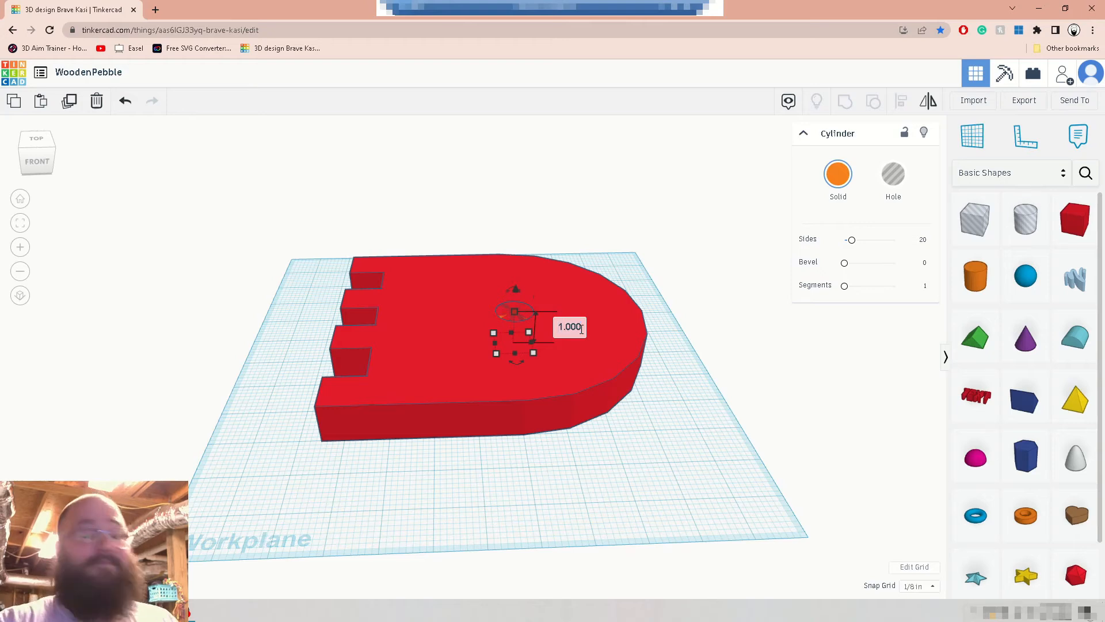
type("8")
key("Return")
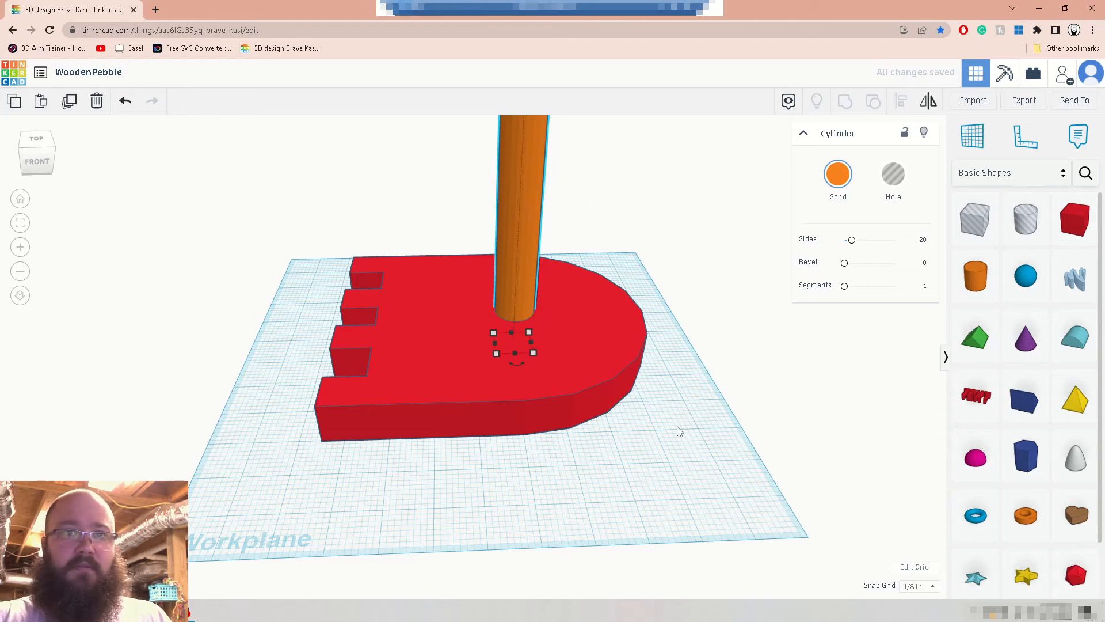
Raise the solid cylinder until its base is 1/2 in above the workplane.
right_click_drag(700, 358, 681, 429)
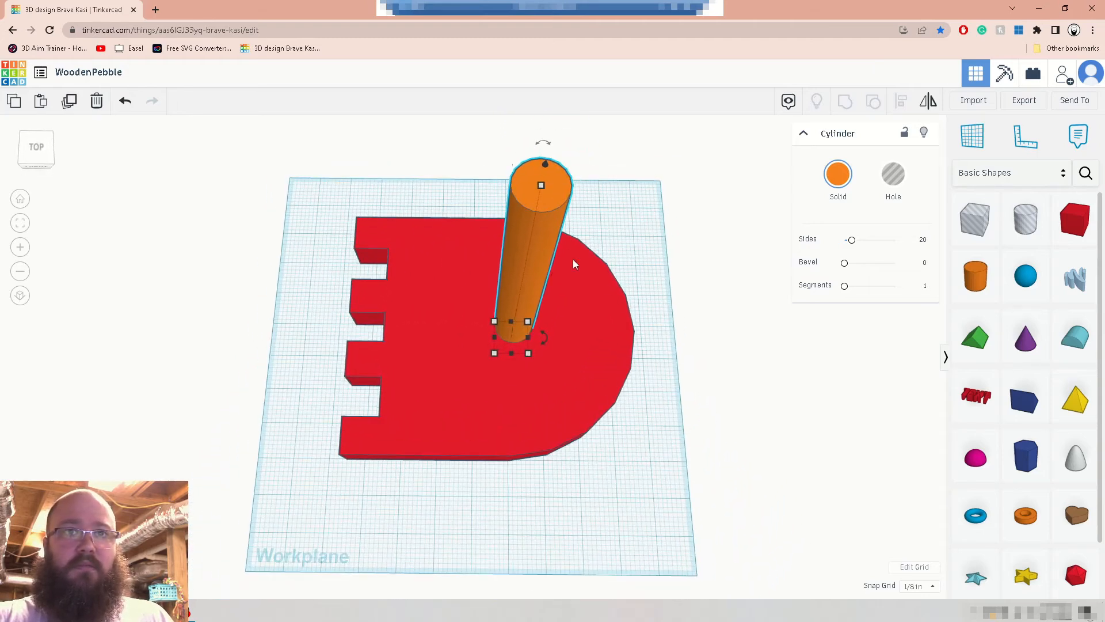
right_click_drag(670, 302, 662, 195)
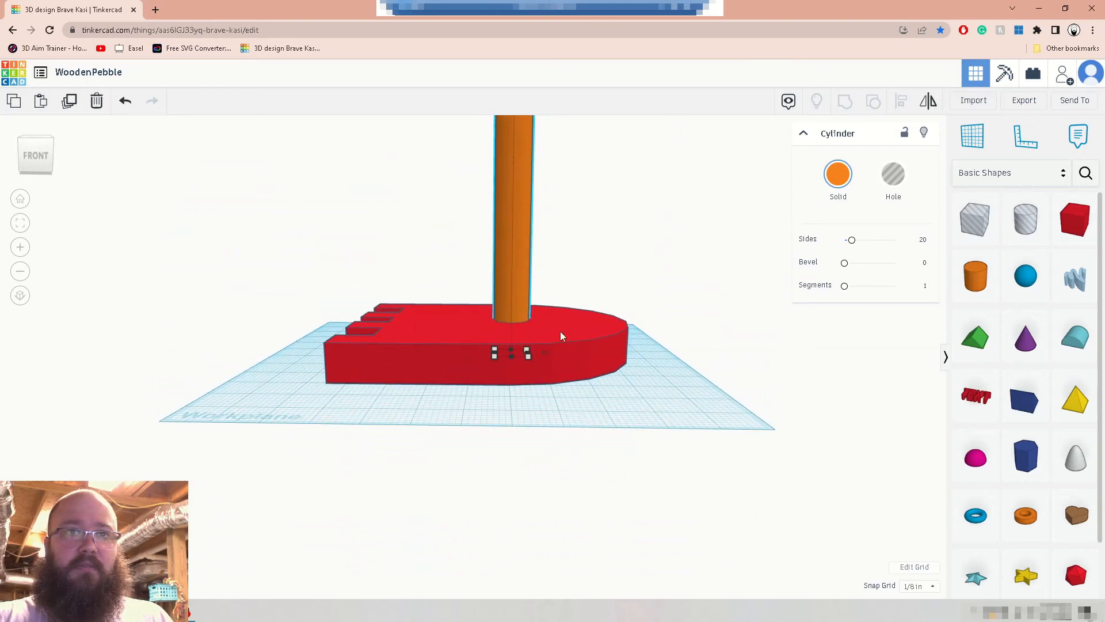
right_click_drag(638, 312, 688, 333)
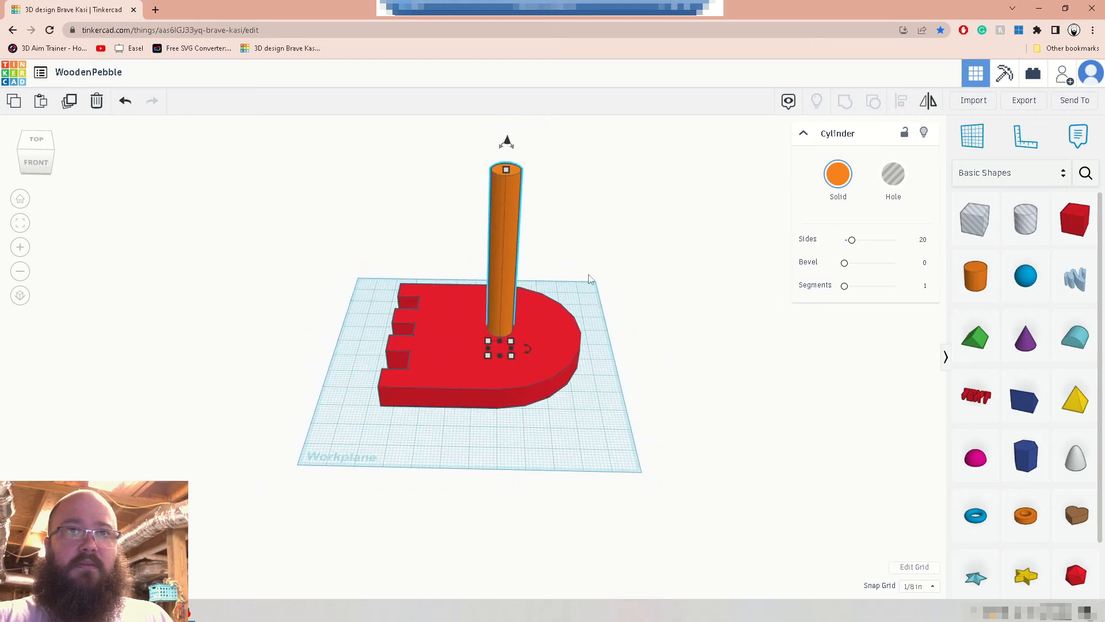
left_click_drag(506, 141, 506, 139)
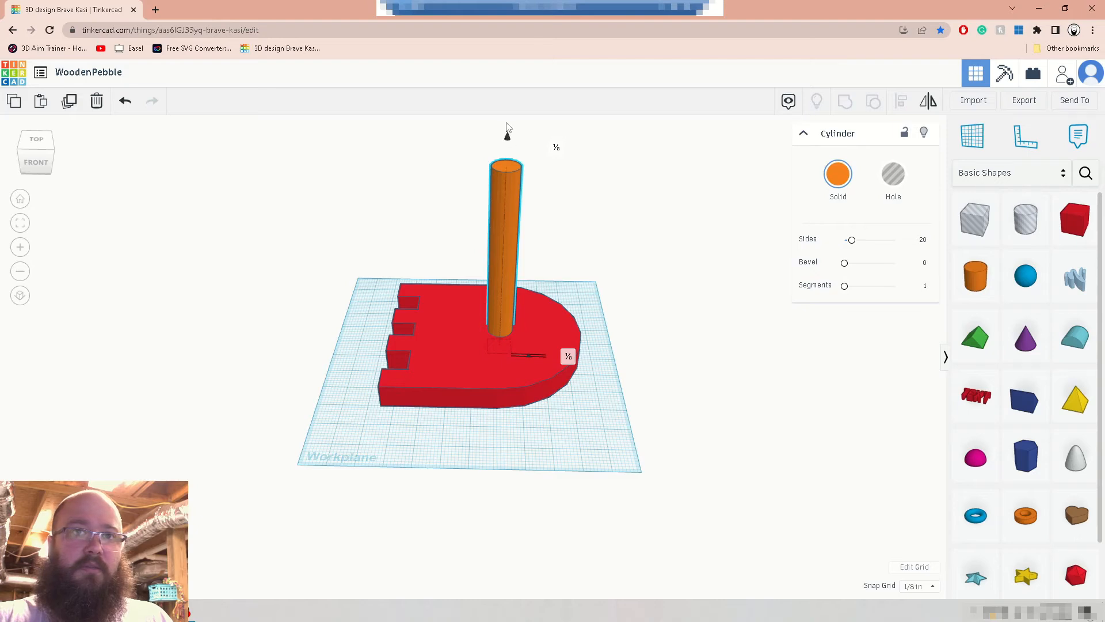
left_click_drag(509, 137, 509, 130)
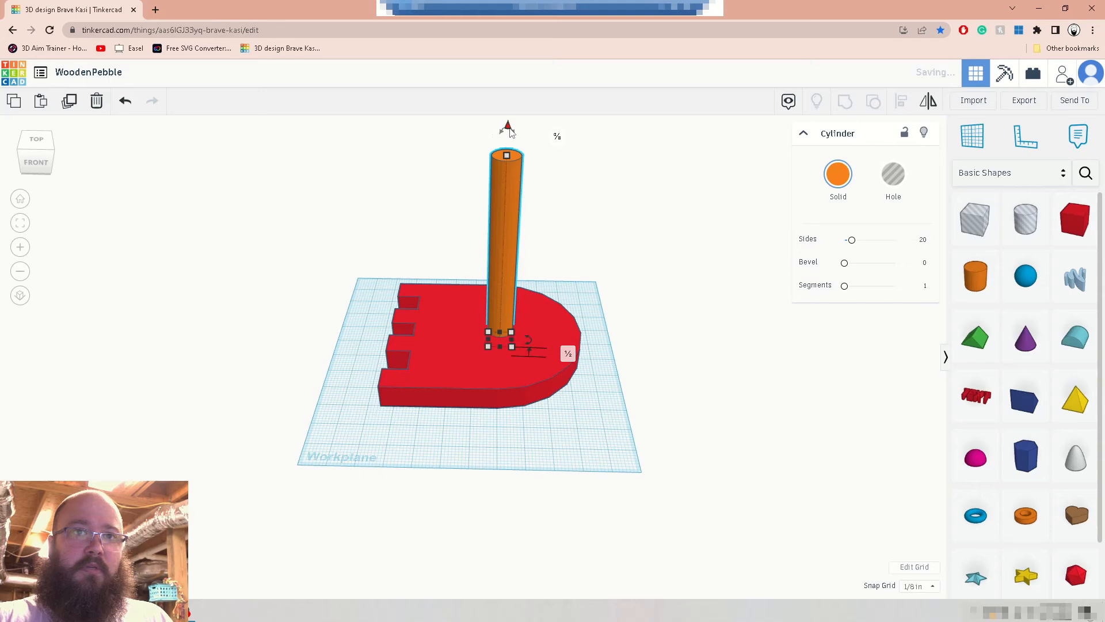
left_click(652, 288)
right_click_drag(652, 299, 684, 263)
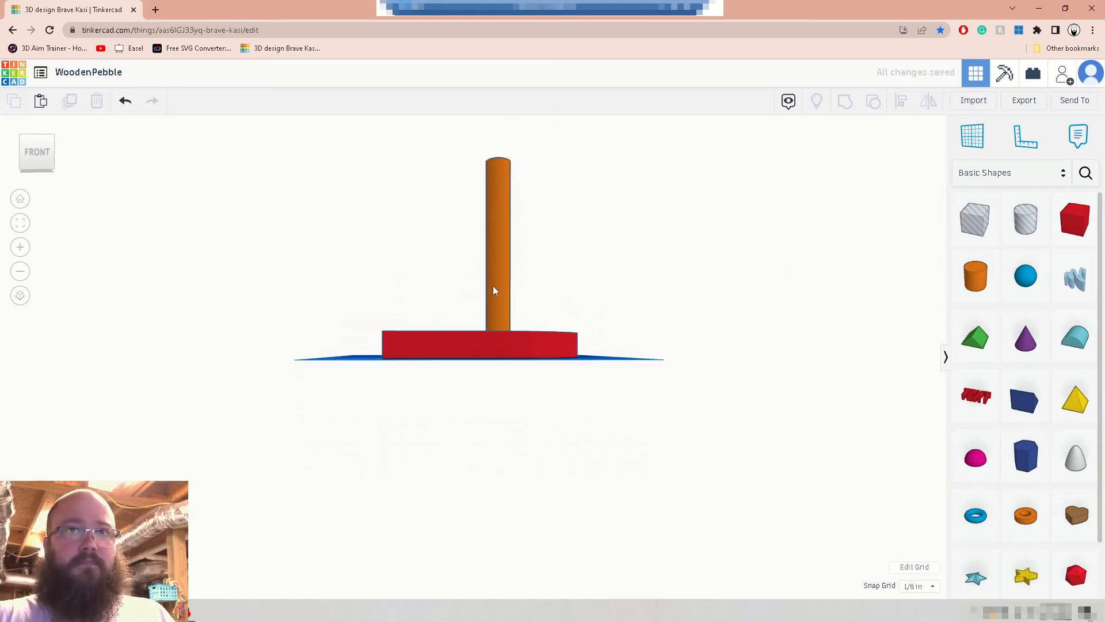
right_click_drag(661, 312, 664, 404)
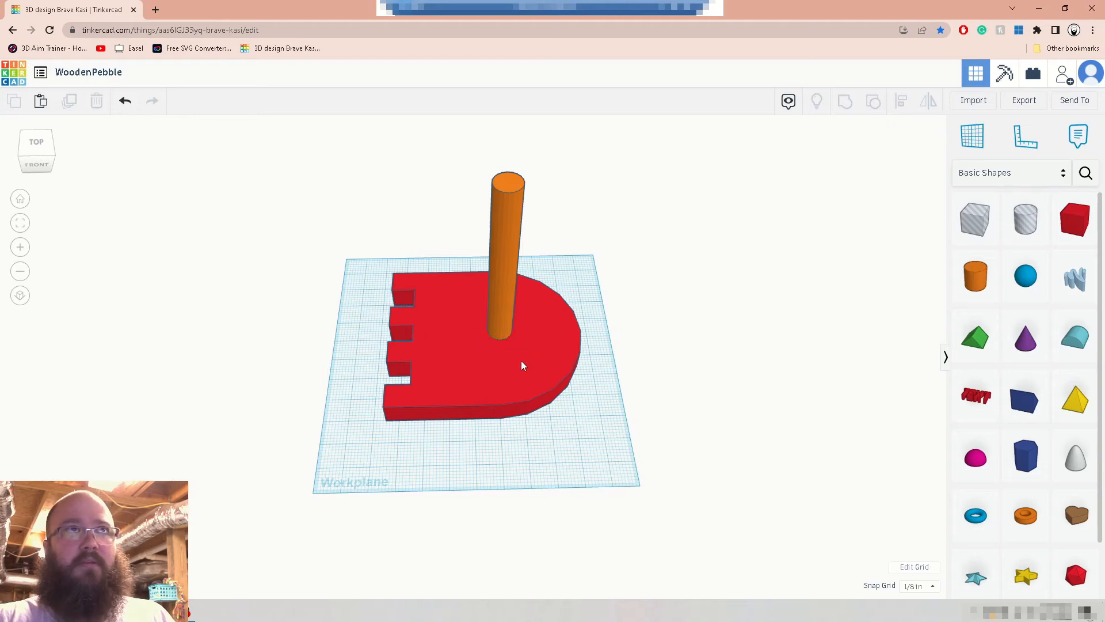
Place a 1 in box in the rearmost notch of the body's toothed edge and colour it light blue.
right_click_drag(684, 312, 679, 411)
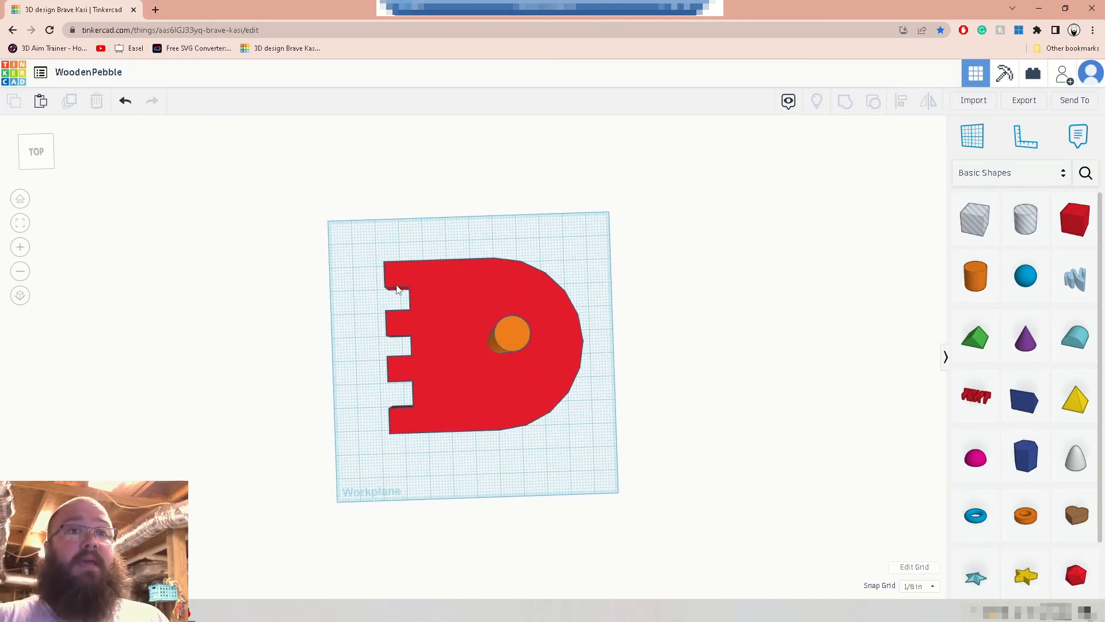
left_click_drag(1076, 235, 401, 302)
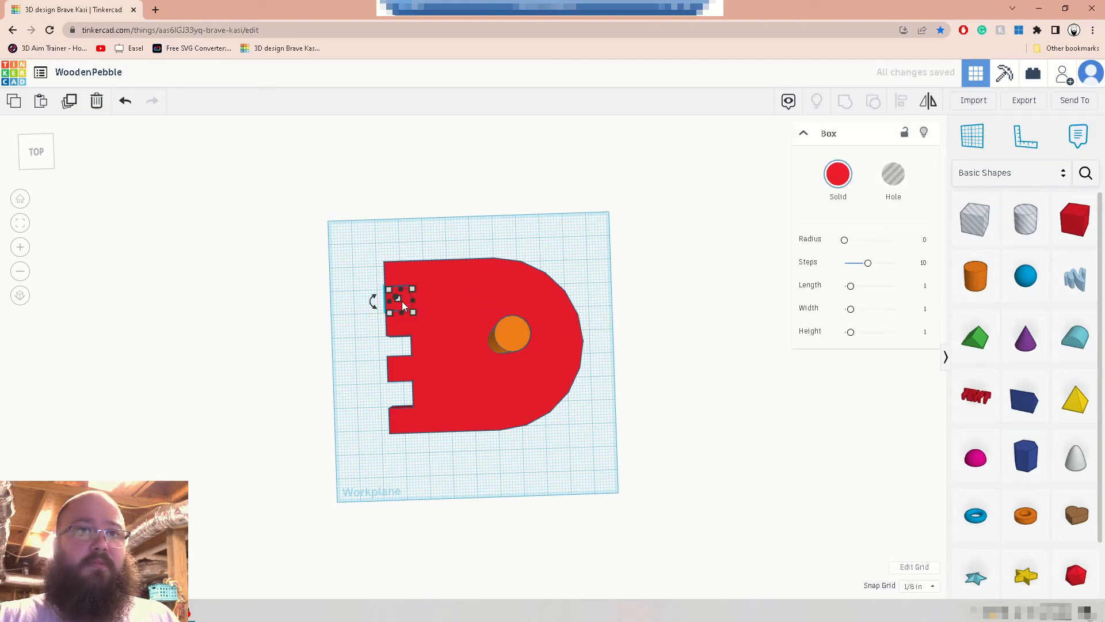
left_click(838, 176)
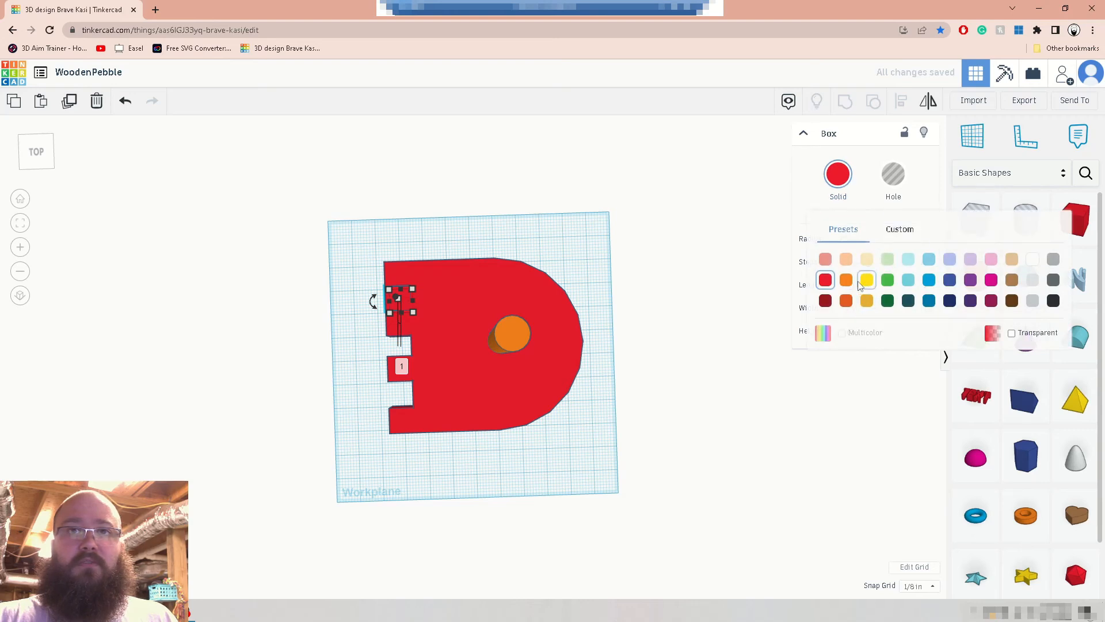
left_click(908, 279)
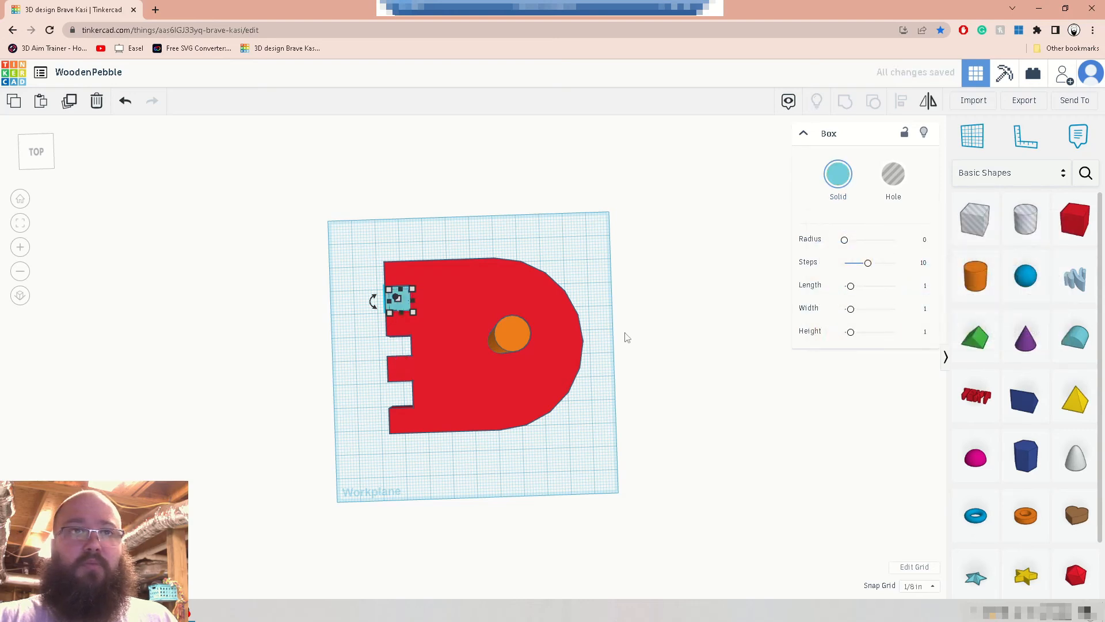
left_click(351, 323)
Duplicate the light blue box and nudge the copy into the middle notch, flush with the toothed edge.
left_click(401, 299)
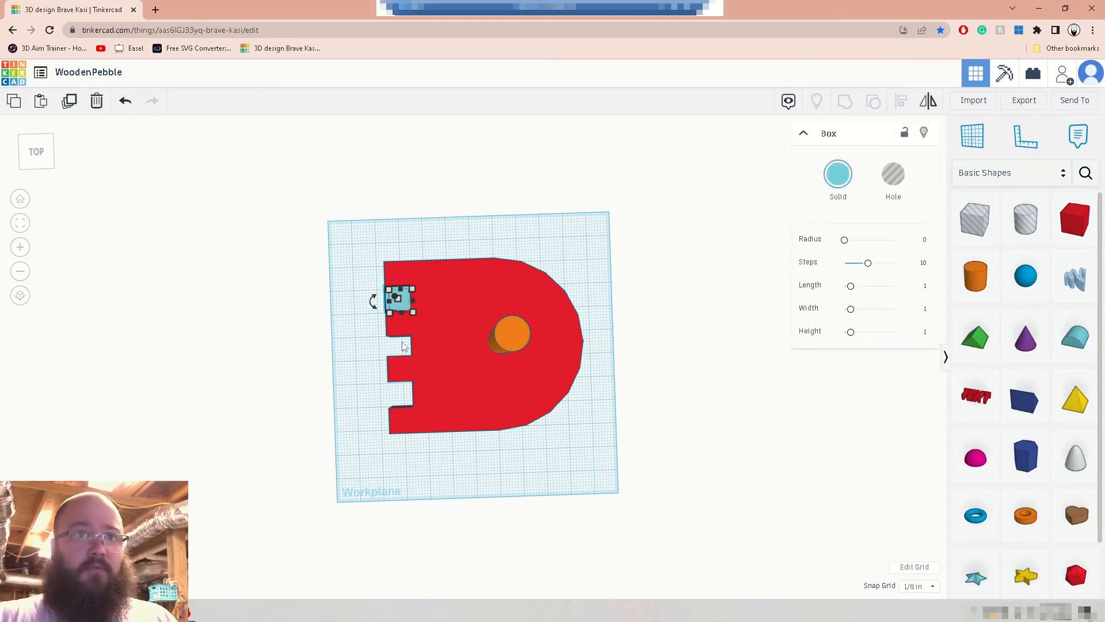
key("Right")
key("Right")
key("Right")
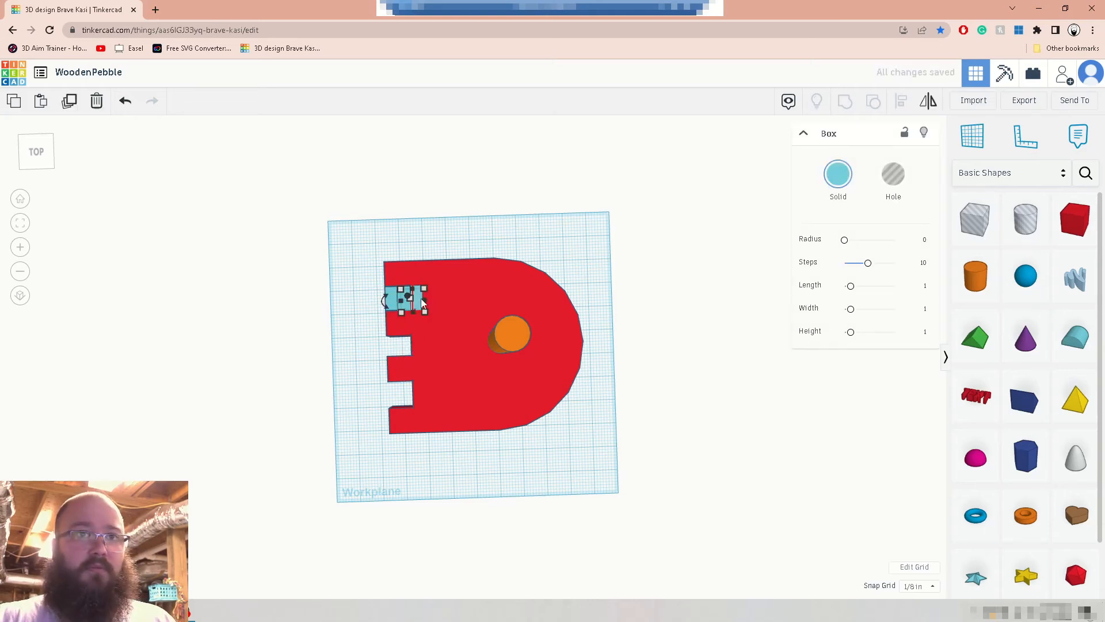
key("Down")
key("Down")
key("Down")
key("Down")
key("Down")
key("Down")
key("Down")
key("Down")
key("Down")
key("Down")
key("Down")
key("Left")
key("Left")
key("Left")
key("Left")
key("Left")
key("Right")
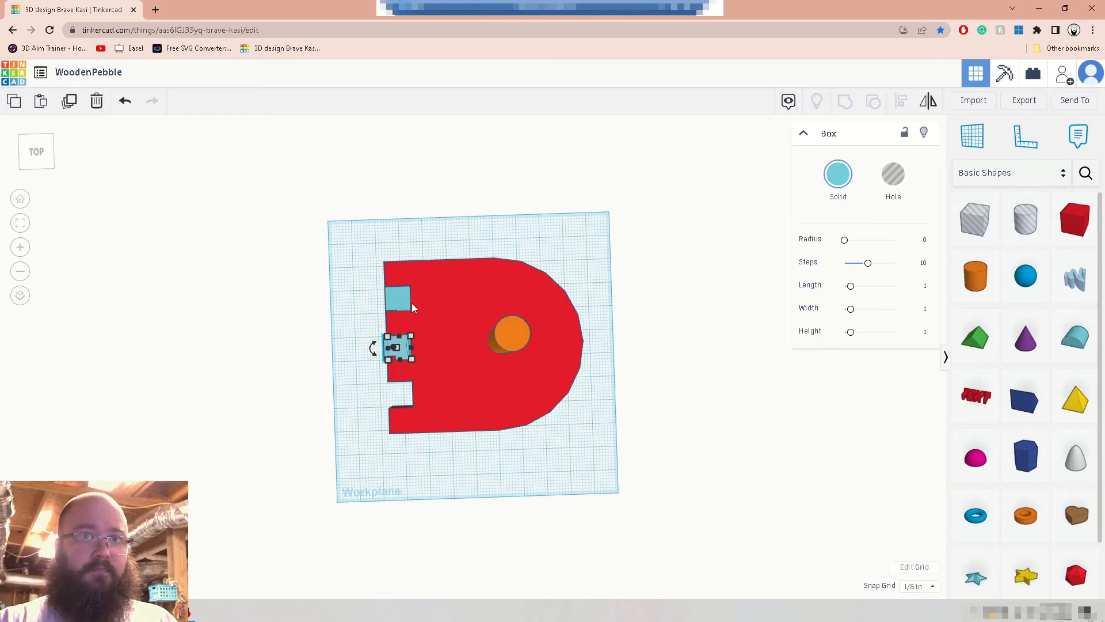
key("Right")
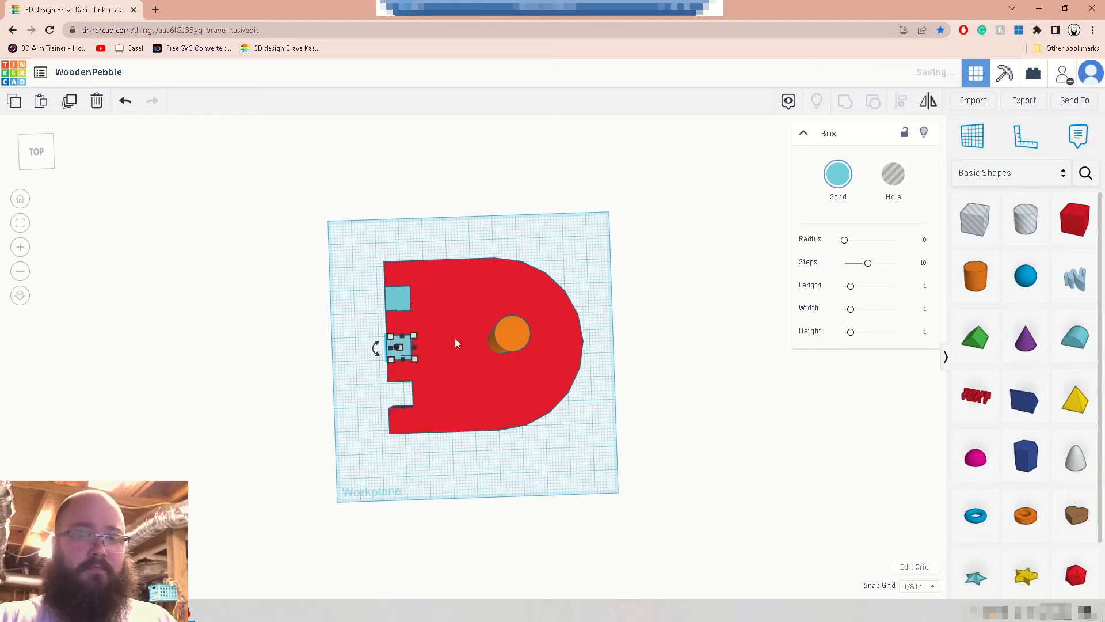
Duplicate the middle light blue box and nudge the copy into the third notch of the toothed edge.
key("Right")
key("Right")
key("Right")
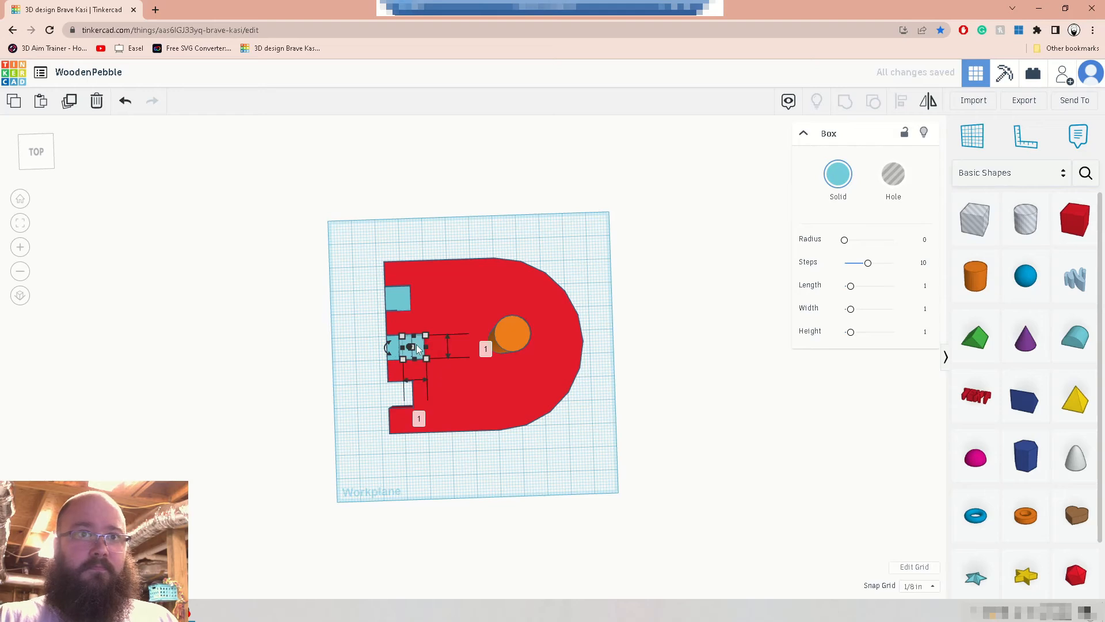
key("ctrl+d")
key("Down")
key("Down")
key("Down")
key("Down")
key("Down")
key("Down")
key("Down")
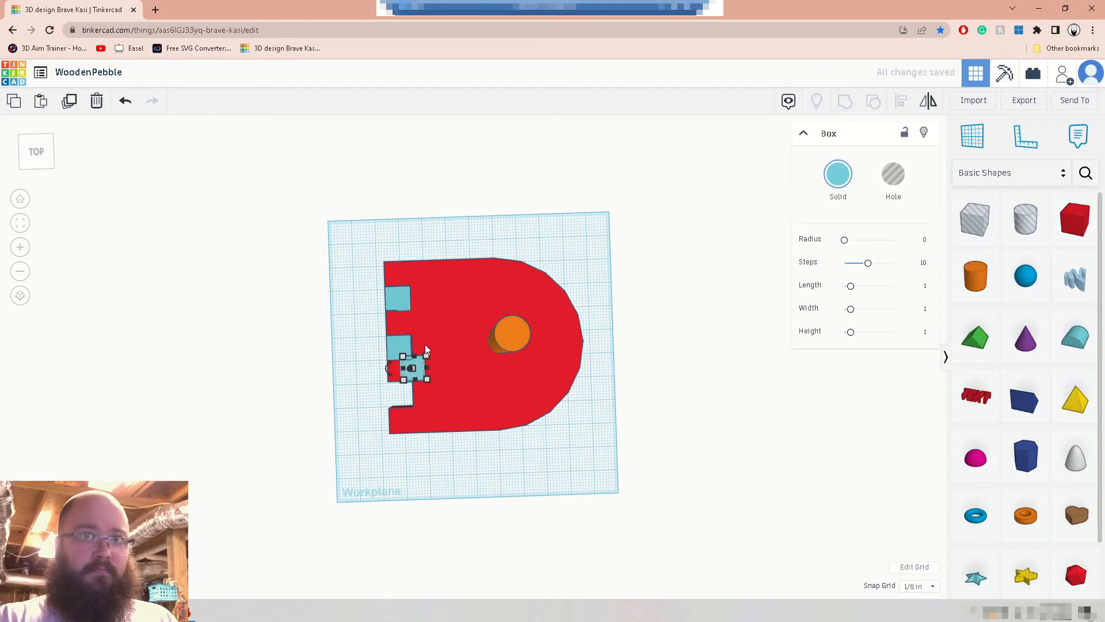
key("Left")
key("Down")
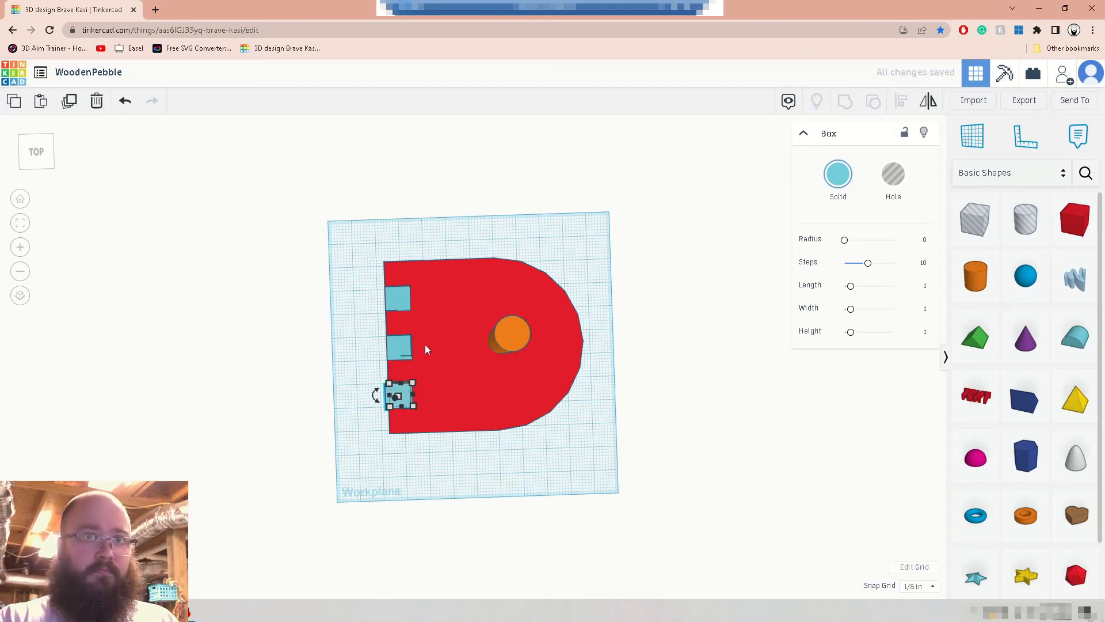
left_click(347, 342)
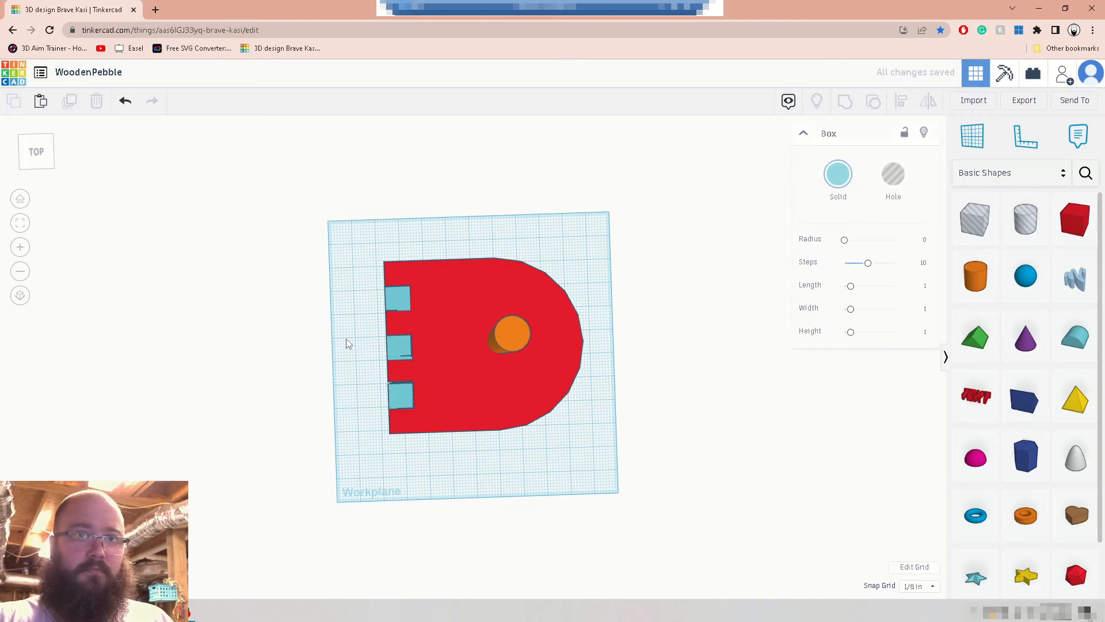
Try to nudge the third light blue box into a closer fit within its notch.
left_click(401, 396)
scroll(471, 409, "up", 5)
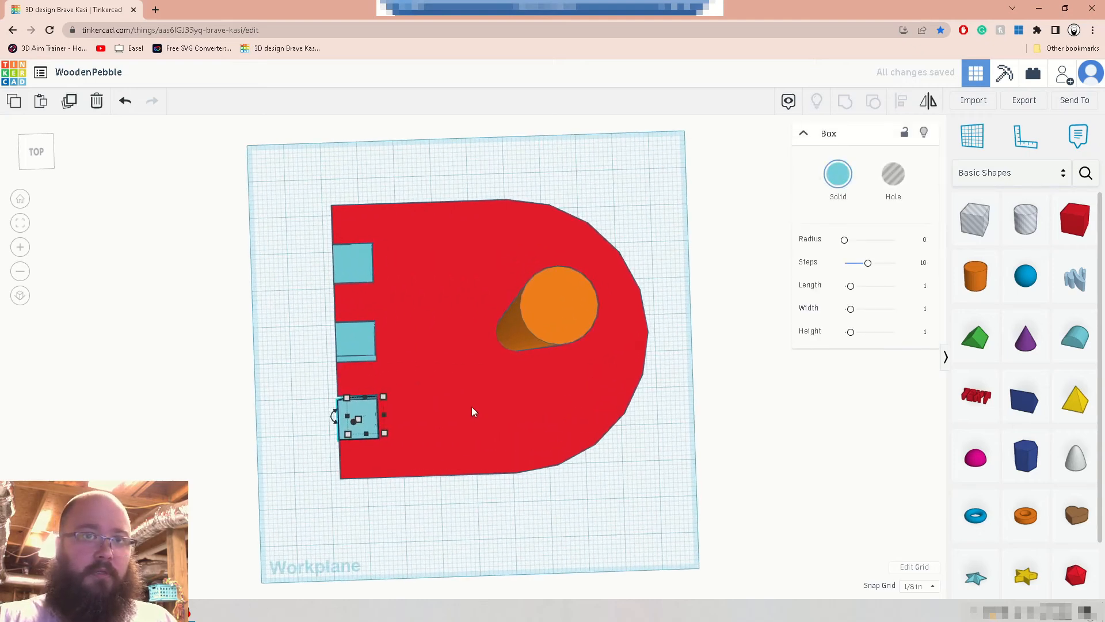
right_click_drag(227, 430, 283, 435)
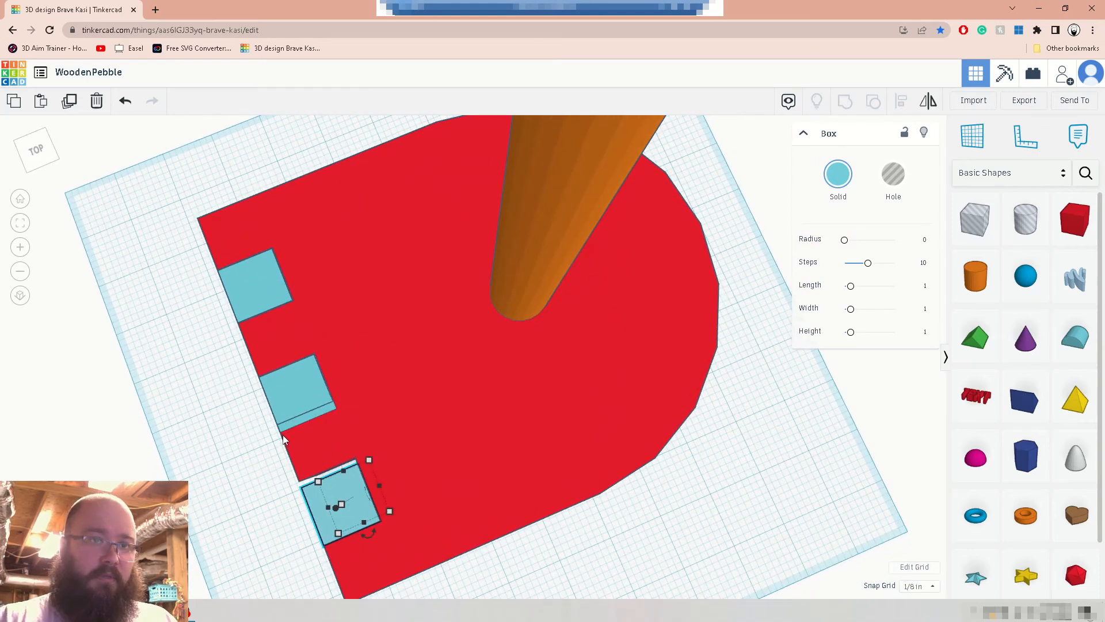
key("Up")
key("Down")
key("Left")
key("Up")
key("Right")
key("Down")
key("Left")
key("Right")
key("Left")
key("Right")
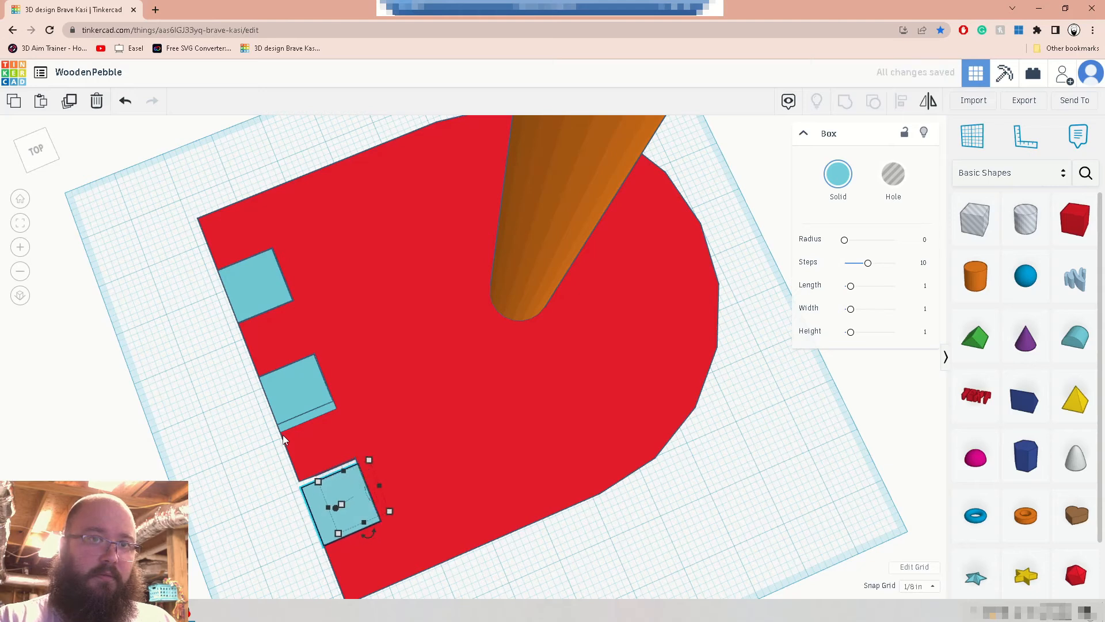
Delete the red toothed body, keeping the three light blue boxes and the upright cylinder.
left_click(323, 455)
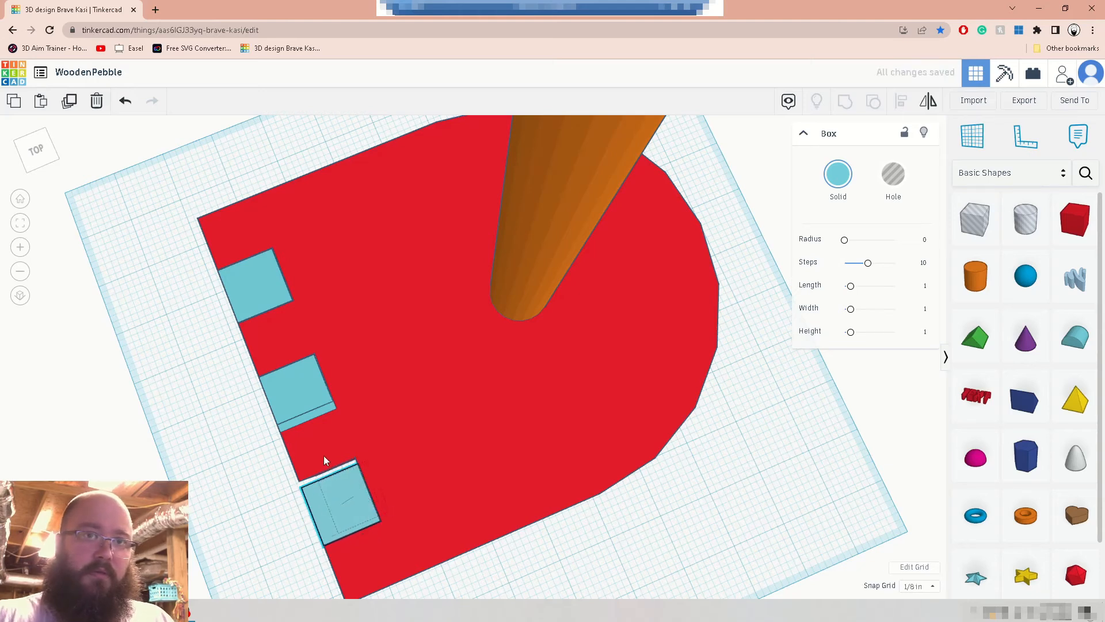
left_click(305, 385)
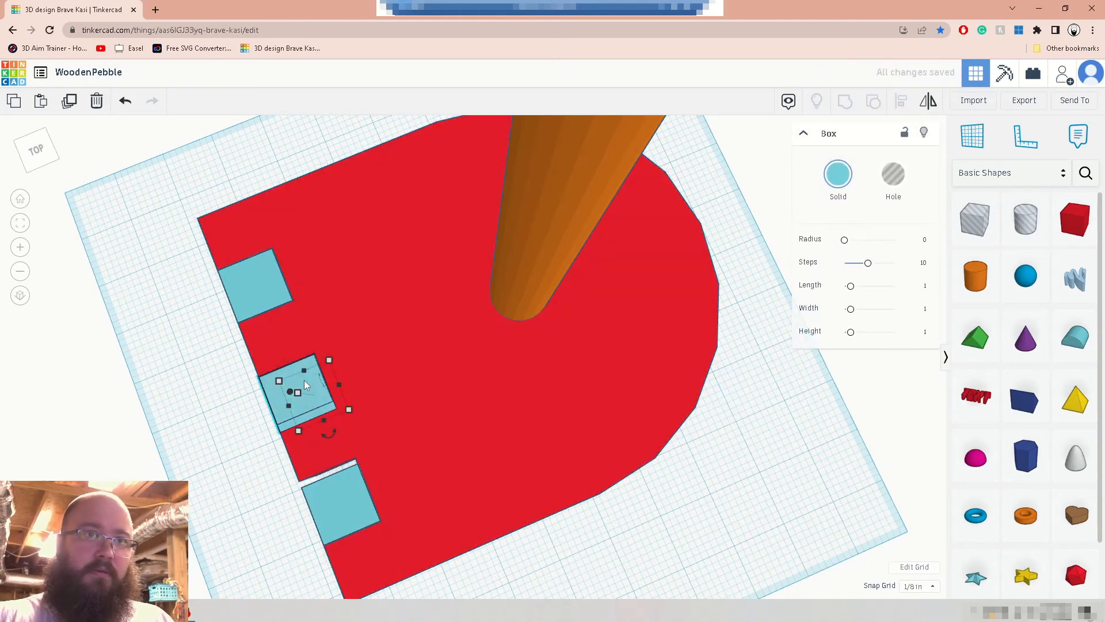
left_click(322, 467)
right_click_drag(322, 466, 526, 513)
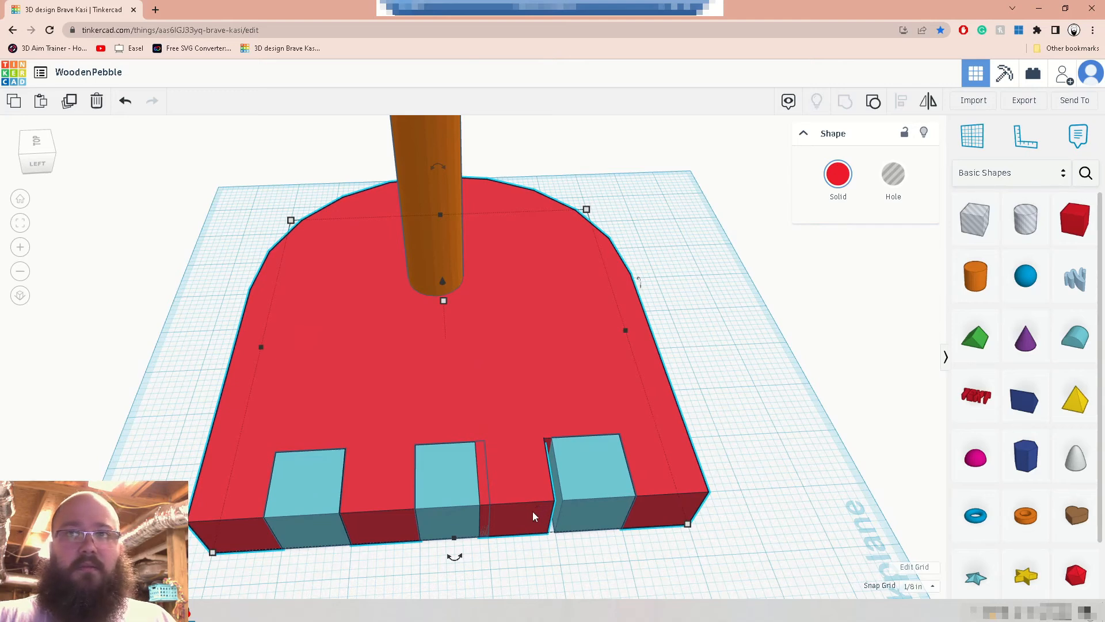
right_click_drag(544, 503, 538, 544)
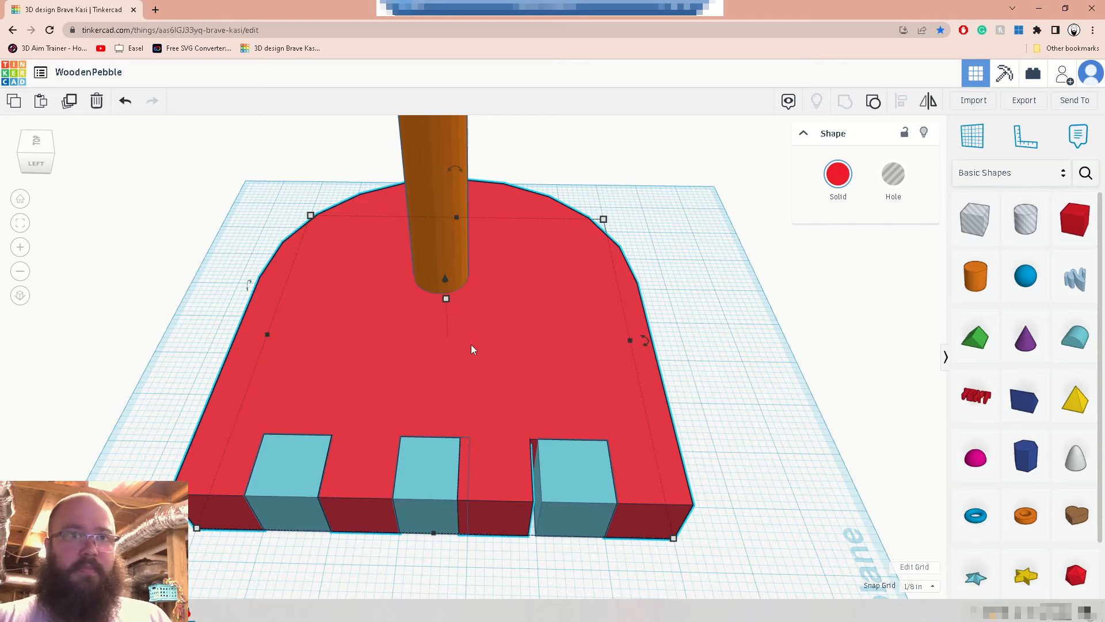
key("Delete")
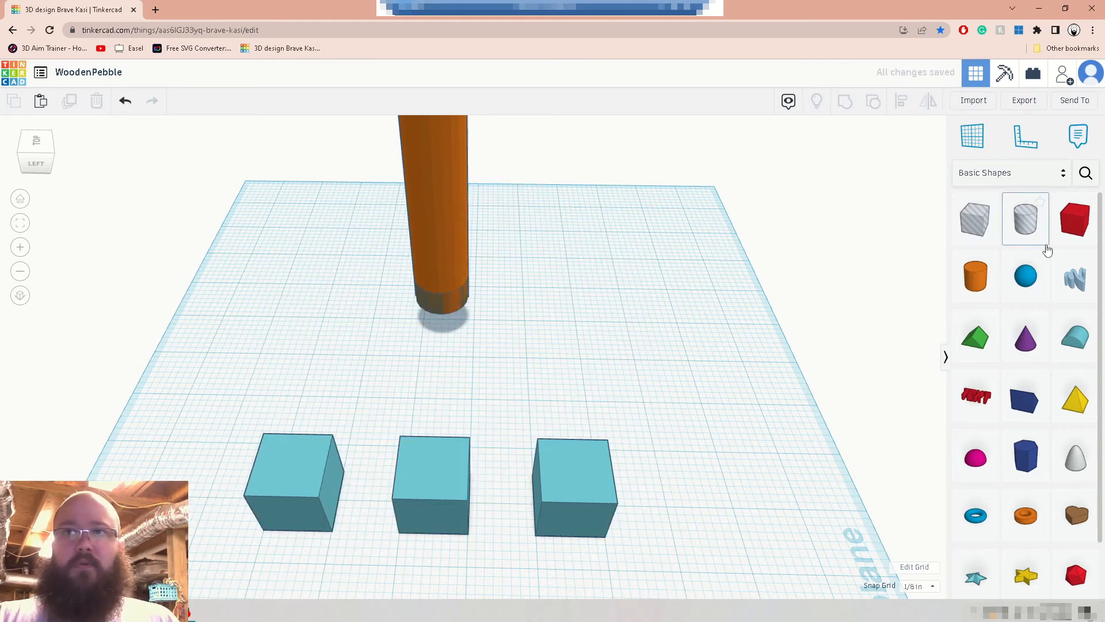
Place a red box at the upright cylinder's base and set its length to 3.5 in.
left_click_drag(1074, 220, 450, 338)
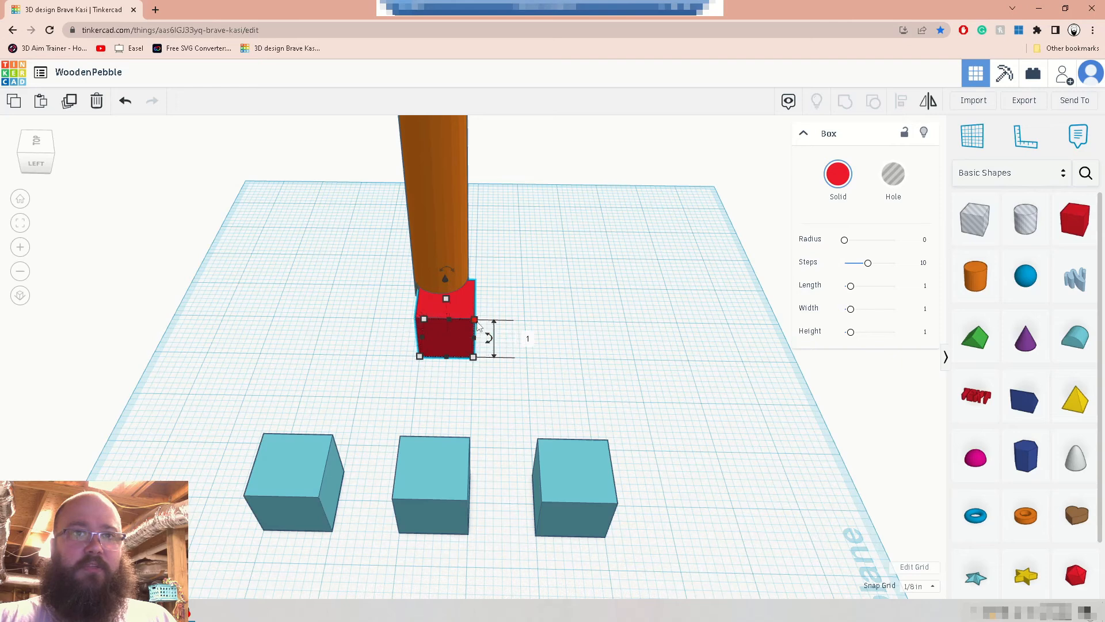
right_click_drag(544, 298, 484, 363)
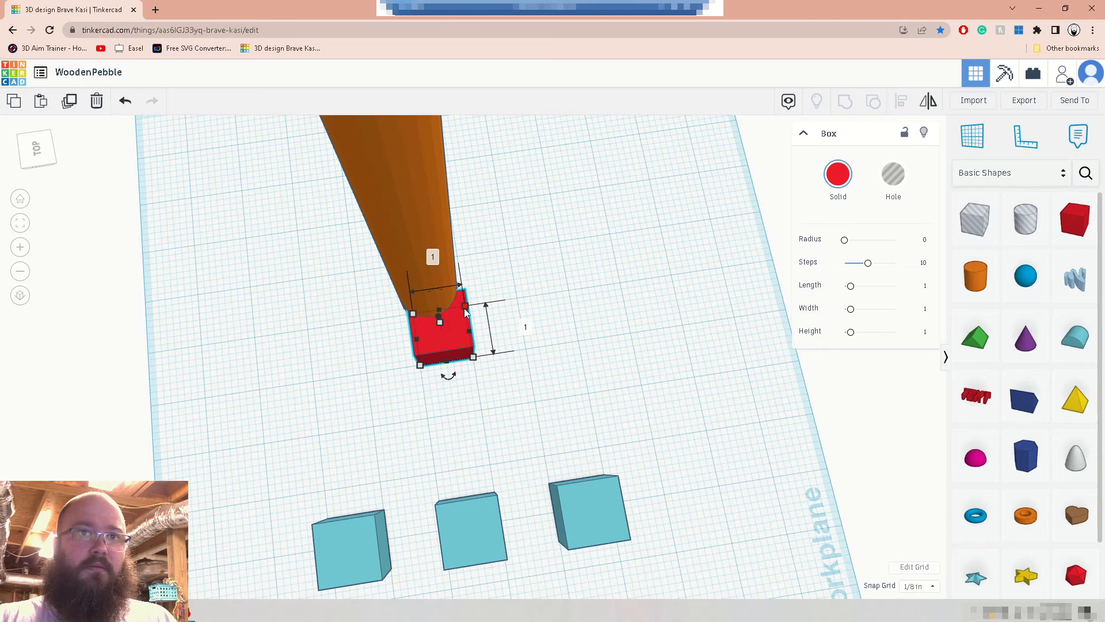
left_click(521, 324)
key("BackSpace")
type("3.5")
key("Return")
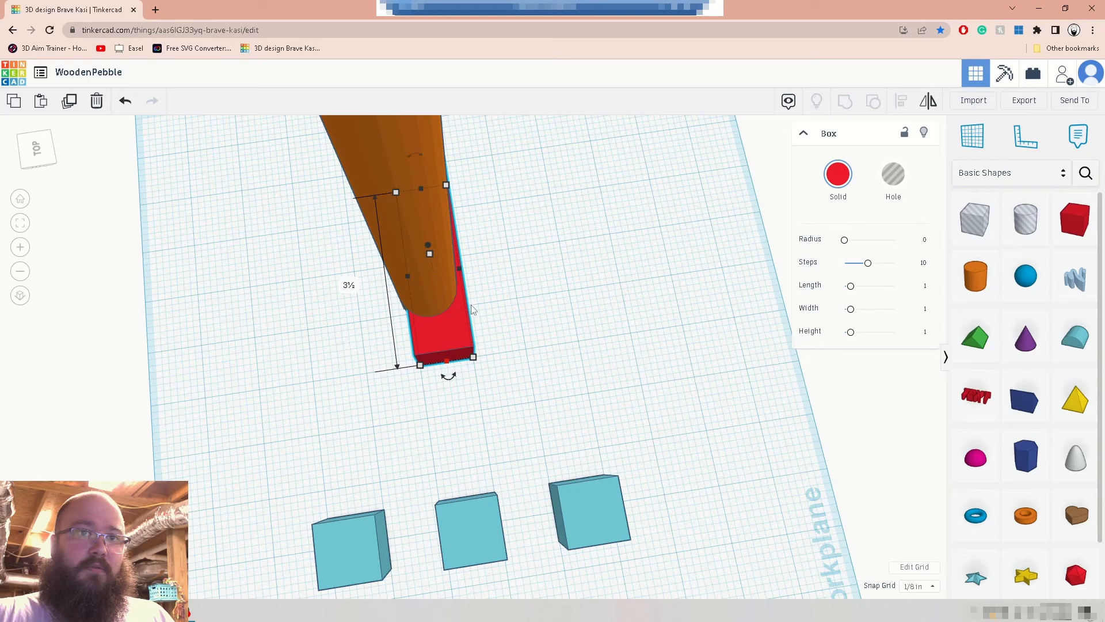
Set the red box's width to 7 in and move it up against the row of light blue boxes.
left_click(456, 423)
type("7")
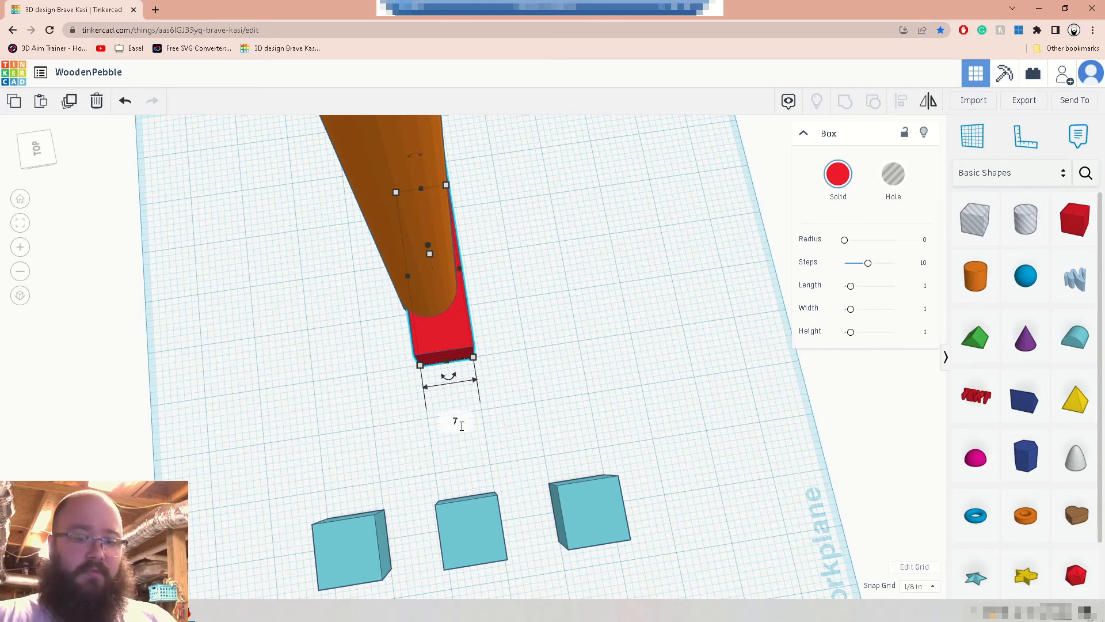
key("Return")
left_click_drag(640, 271, 491, 447)
right_click_drag(217, 289, 253, 311)
Place a solid cylinder at the upright cylinder's base and size it to 7 in by 7 in.
left_click(978, 279)
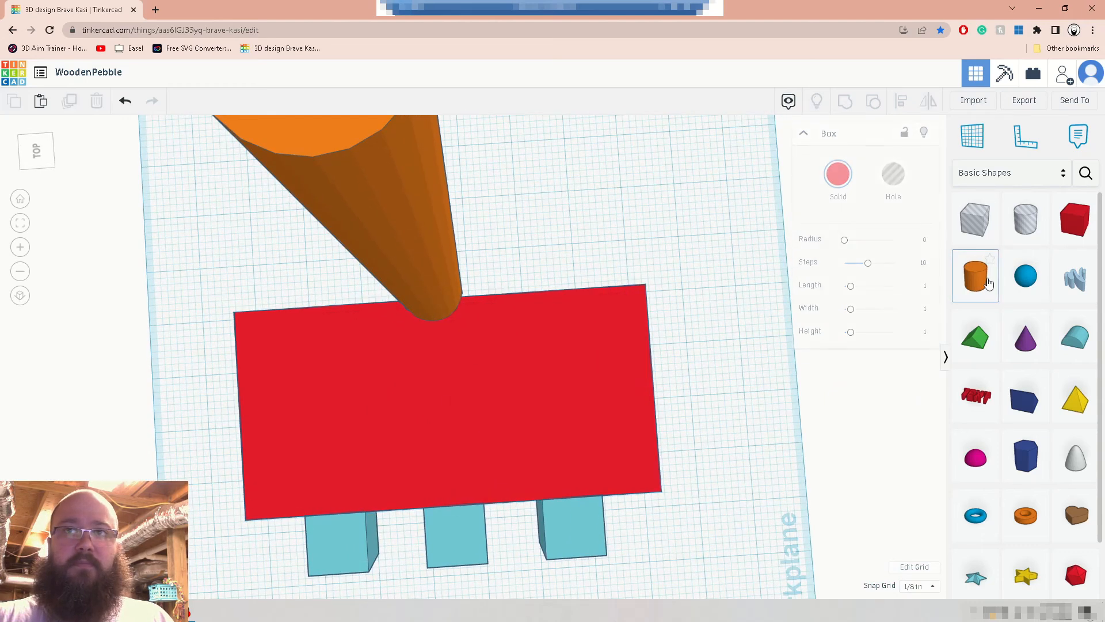
left_click(438, 303)
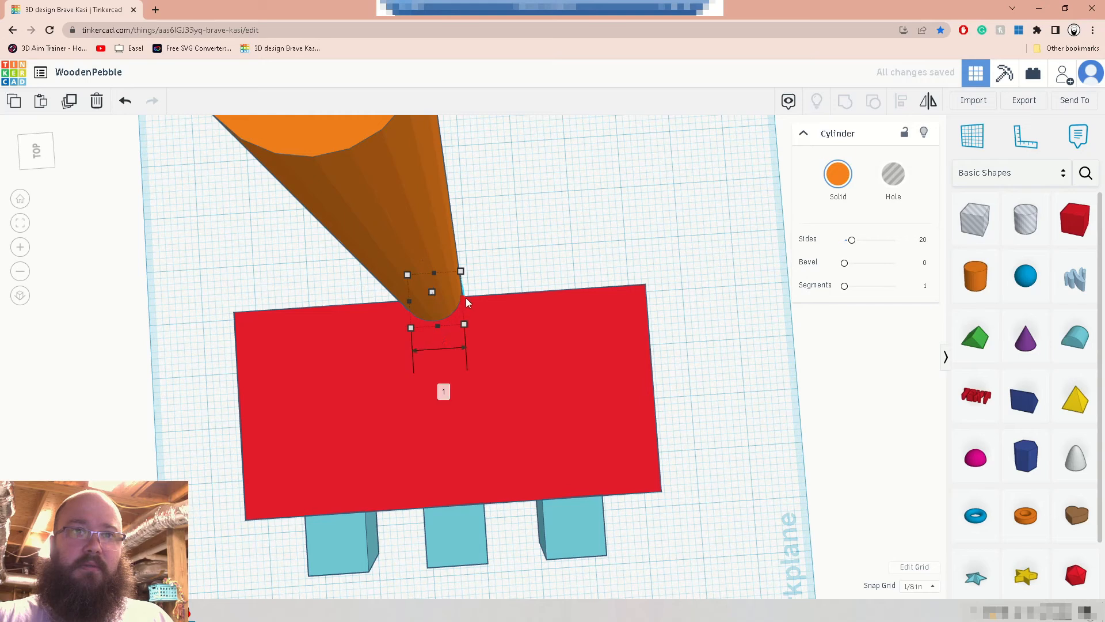
left_click(444, 388)
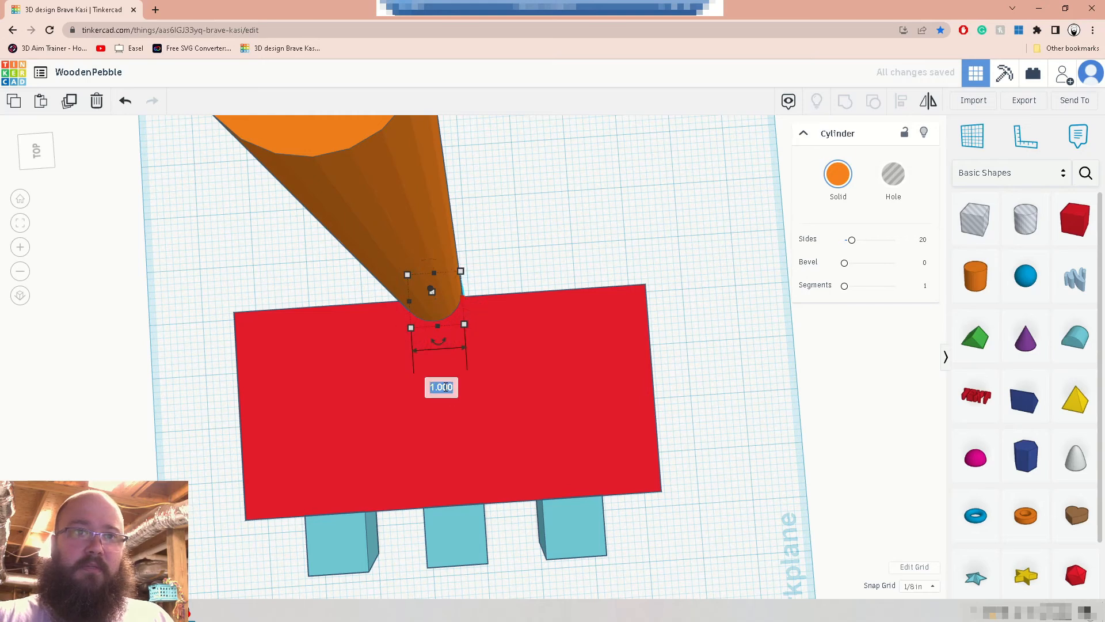
key("Left")
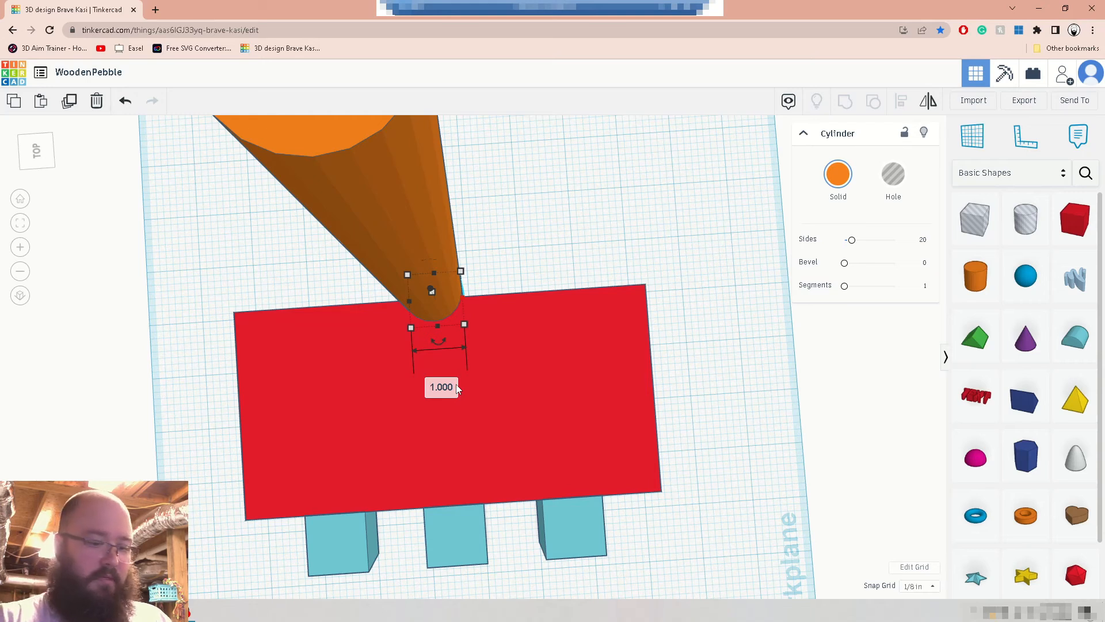
type("7")
key("Return")
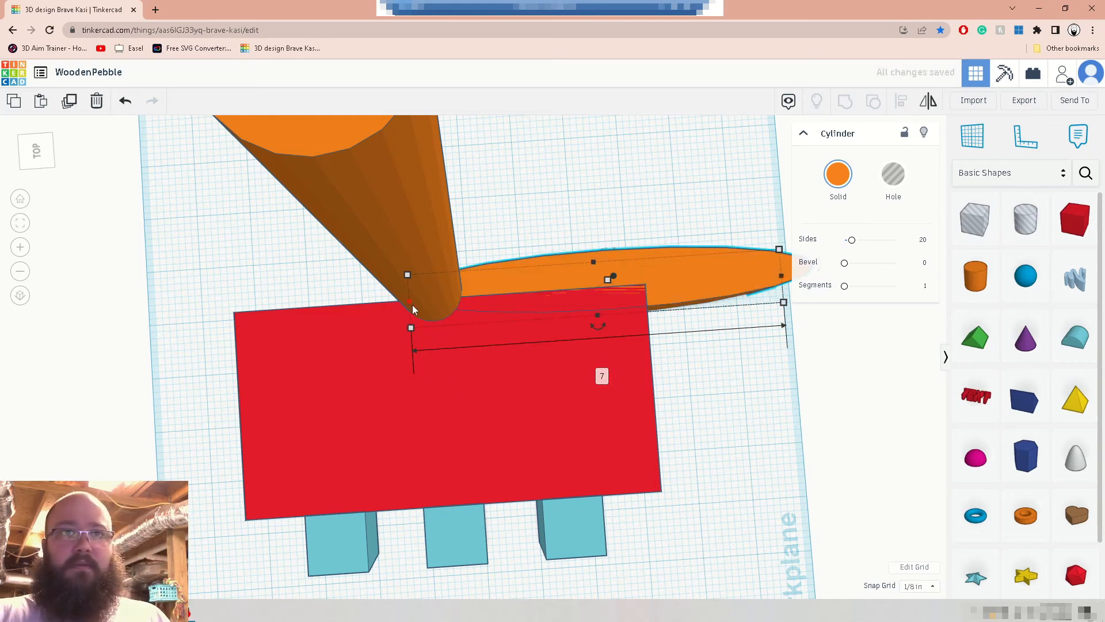
scroll(742, 366, "down", 3)
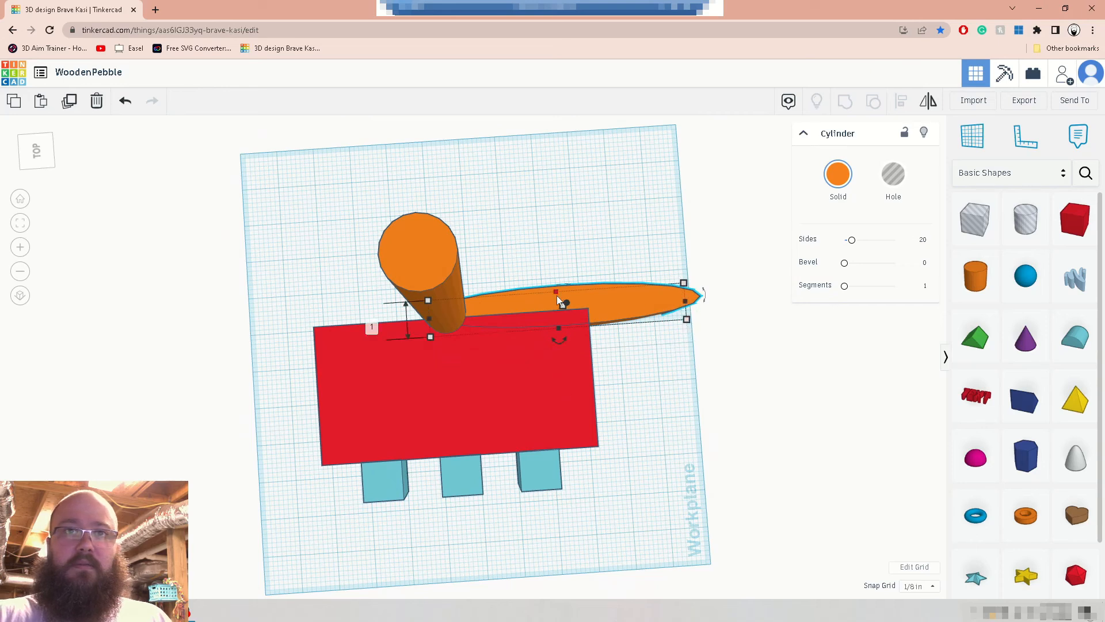
left_click(370, 324)
key("Left")
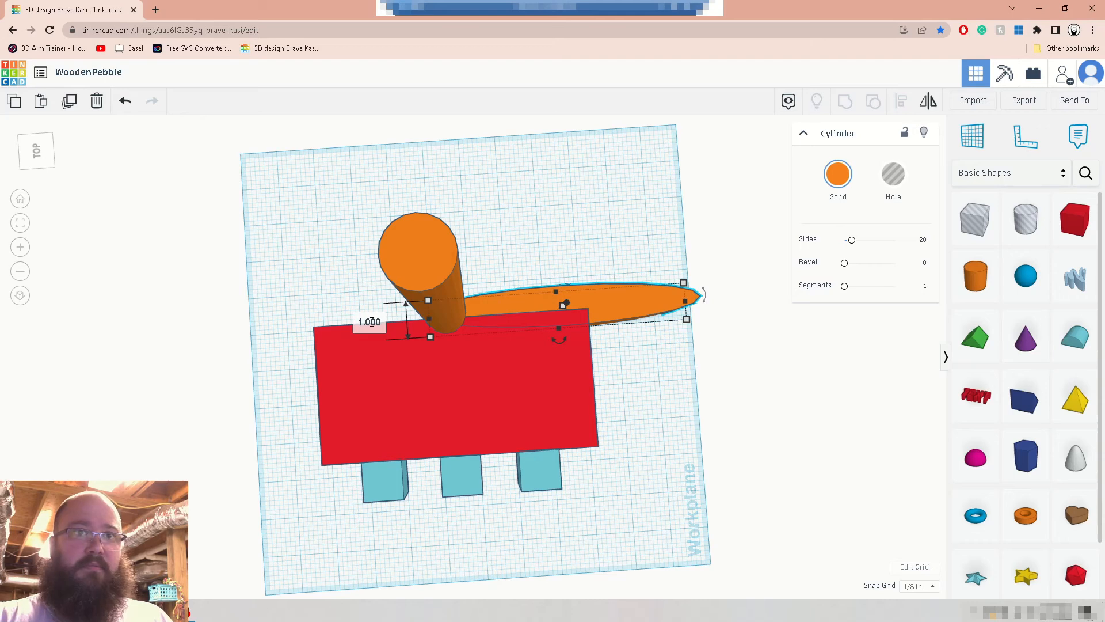
key("Delete")
type("7")
key("Return")
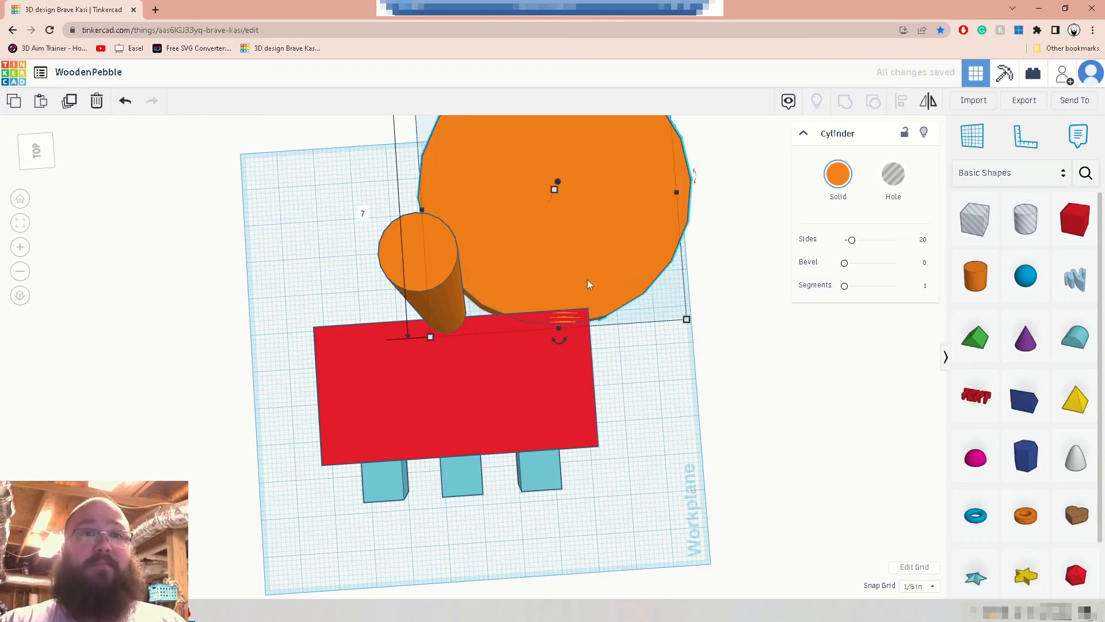
Centre the 7 in cylinder on the red box's edge opposite the light blue boxes and colour it red.
left_click_drag(606, 229, 502, 361)
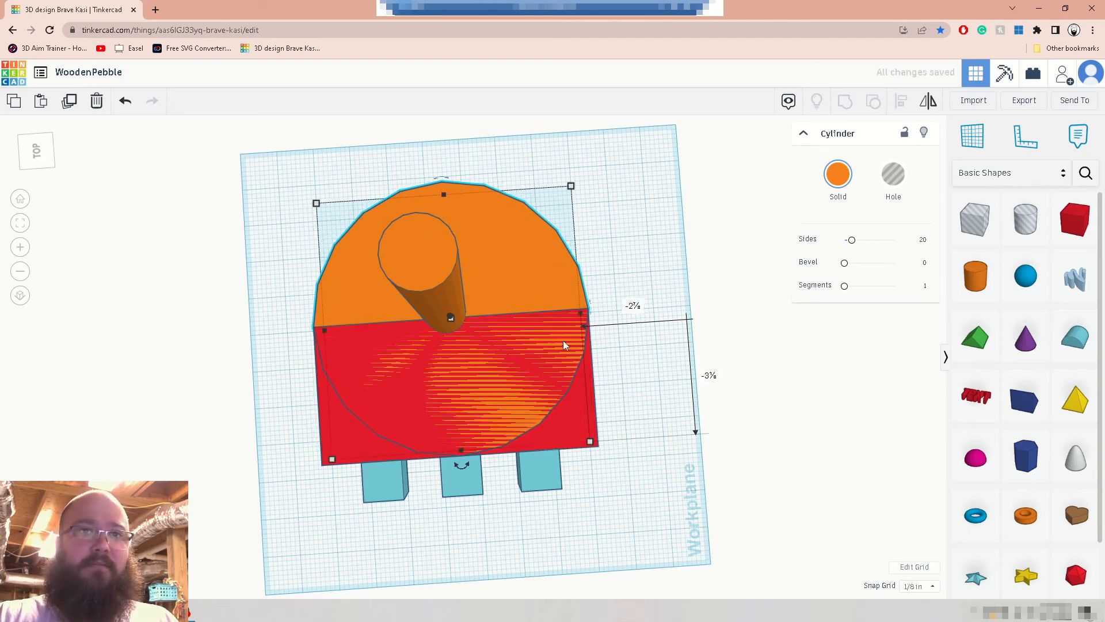
left_click(837, 174)
left_click(826, 281)
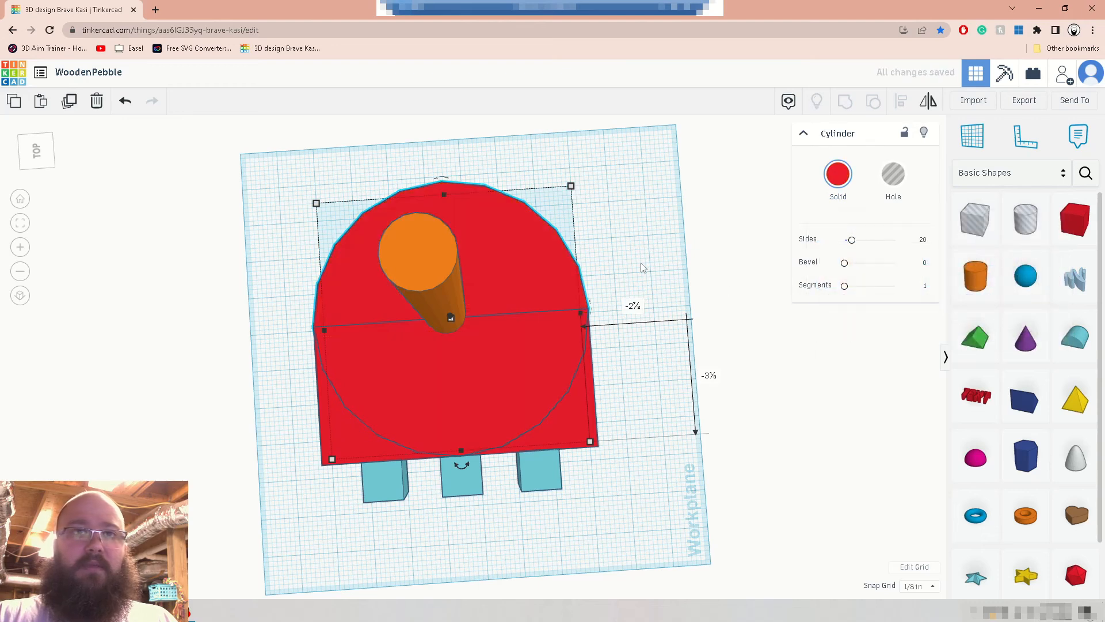
left_click(643, 266)
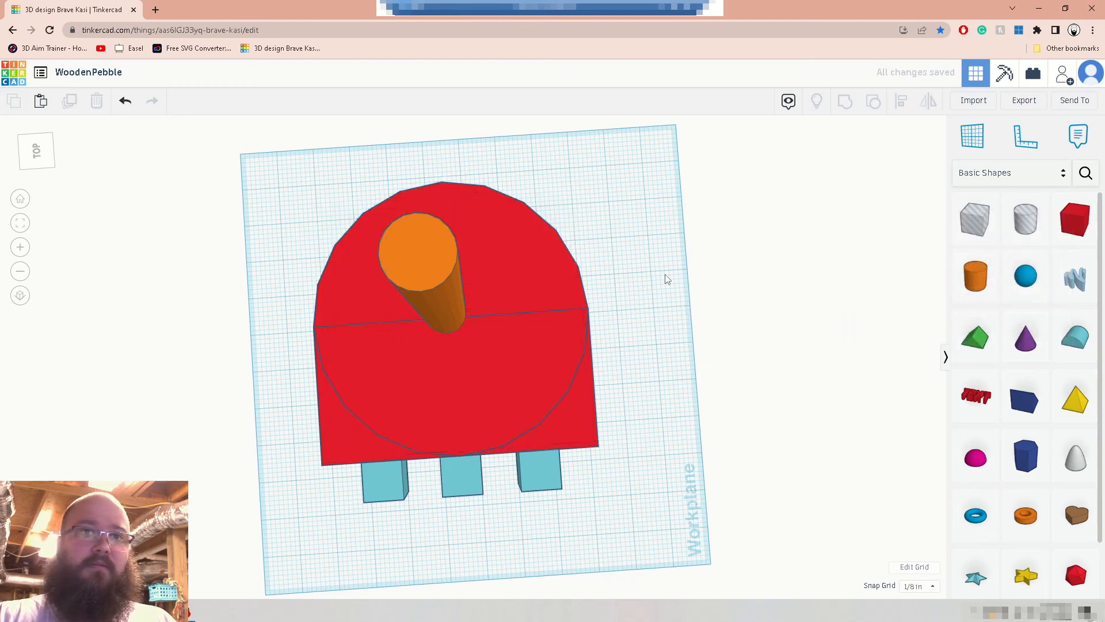
Place four 1 in red boxes in the gaps between and beside the three light blue teeth along the body's edge.
mouse_move(674, 285)
right_mouse_down()
mouse_move(683, 239)
mouse_move(760, 190)
mouse_move(872, 163)
mouse_move(686, 171)
mouse_move(629, 188)
mouse_move(652, 359)
mouse_move(656, 251)
mouse_move(656, 271)
mouse_move(668, 270)
right_mouse_up()
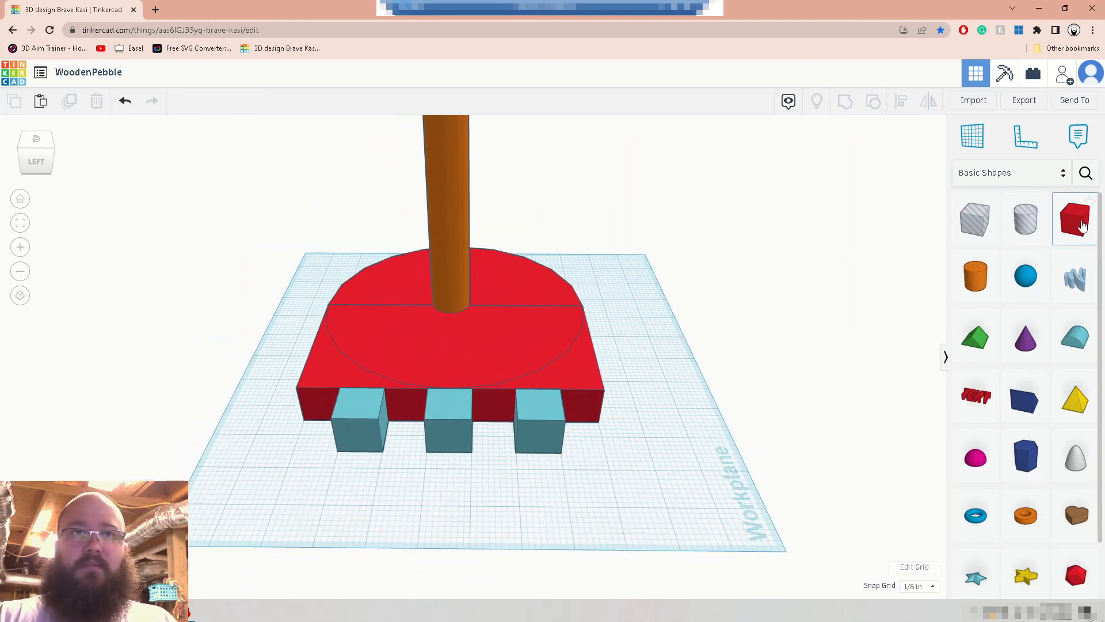
left_click_drag(1089, 230, 319, 434)
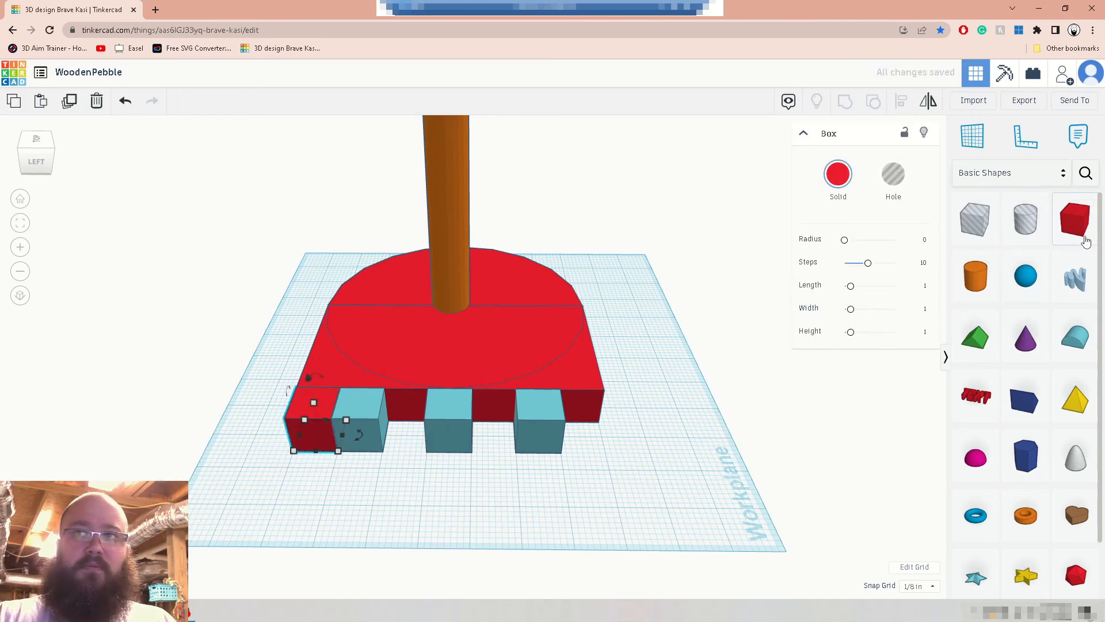
left_click_drag(1075, 221, 405, 435)
left_click_drag(1074, 220, 495, 437)
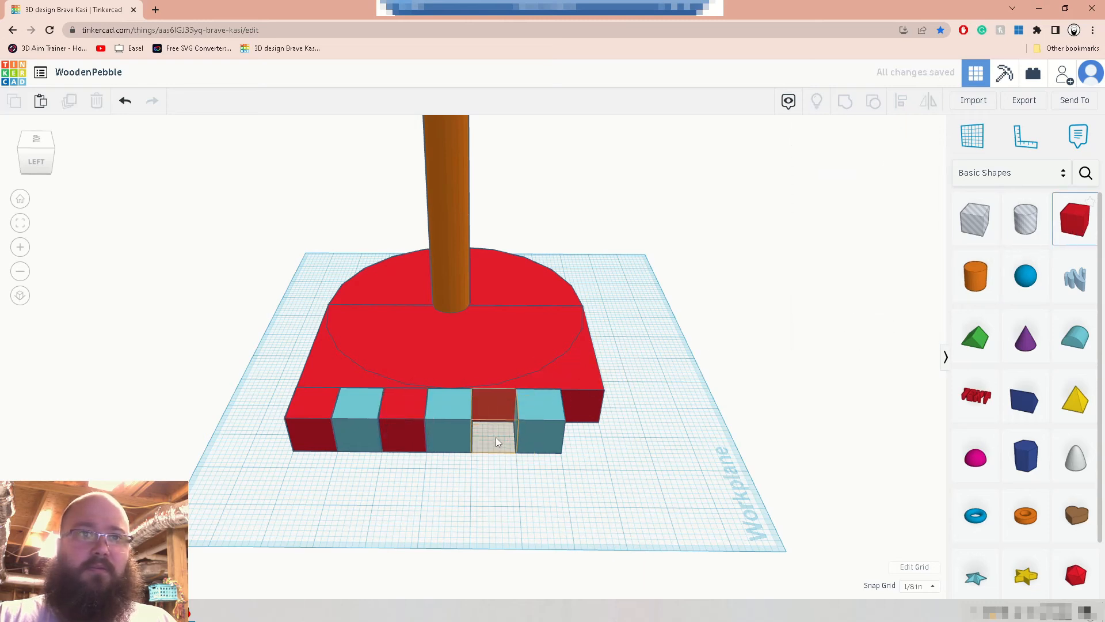
key("Left")
left_click_drag(1091, 219, 578, 437)
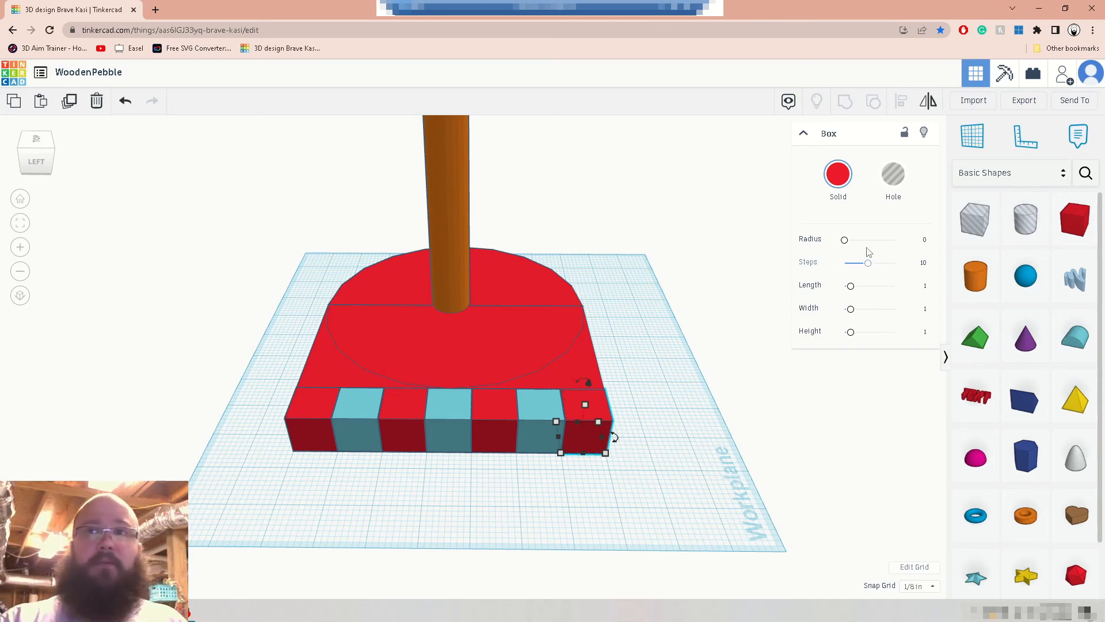
Add a red box at the first end block of the tooth row and size it to 5 in high and 7 in wide.
left_click_drag(1067, 221, 320, 431)
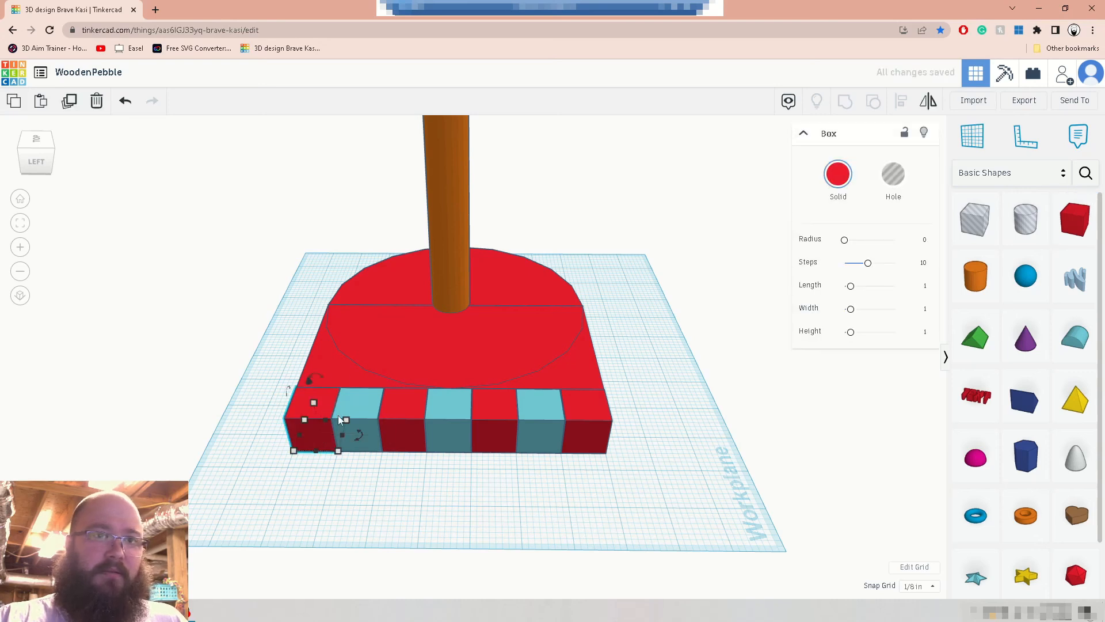
left_click(383, 420)
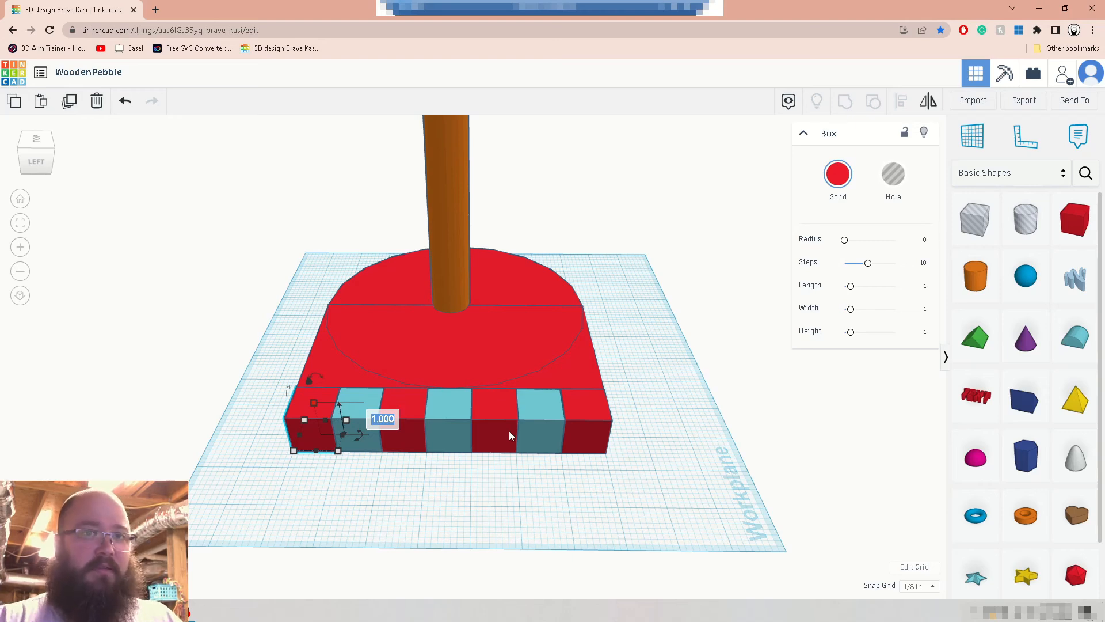
type("5")
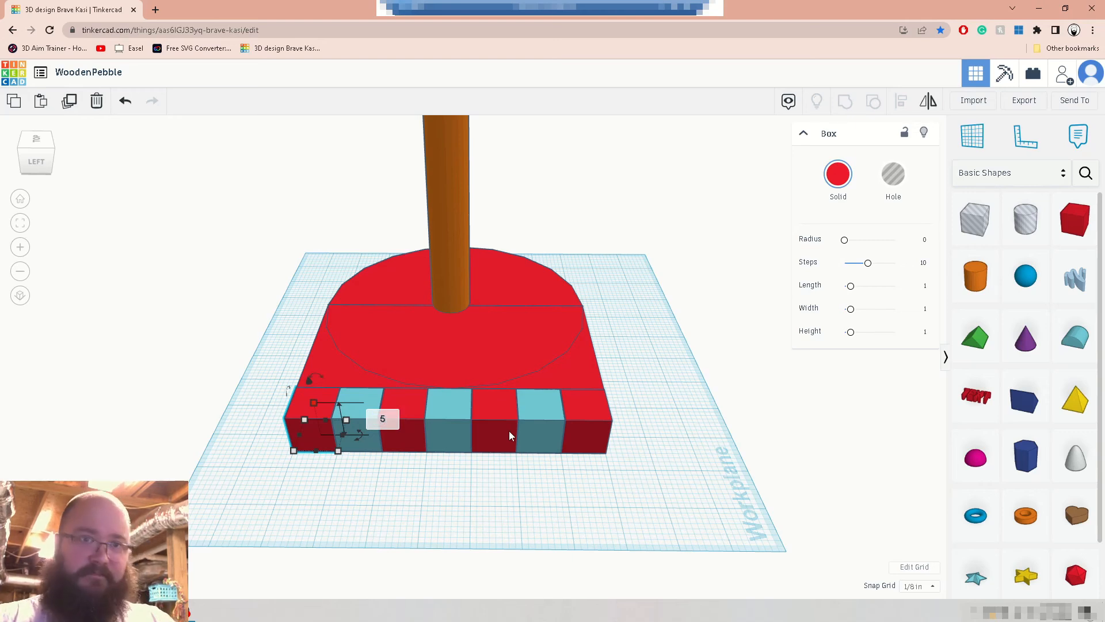
key("Return")
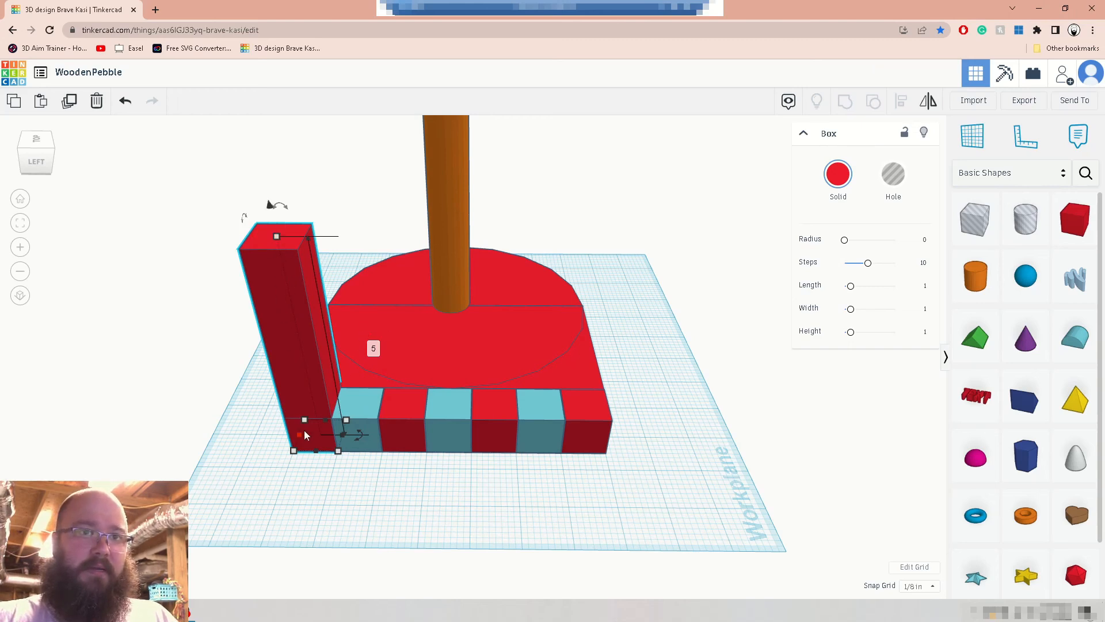
mouse_move(306, 419)
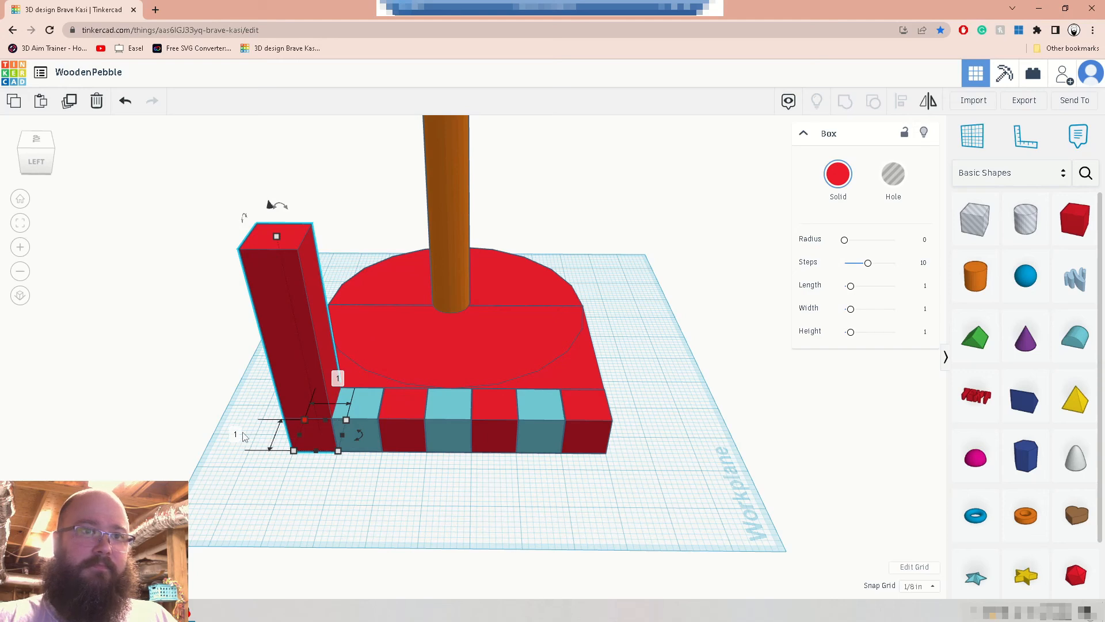
left_click(339, 377)
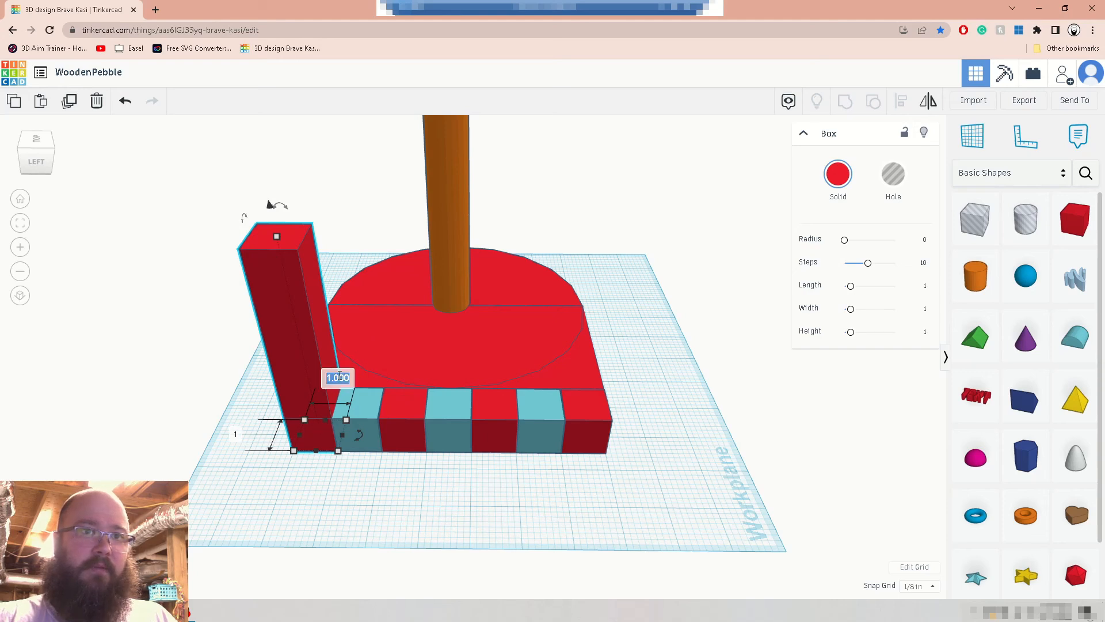
key("Home")
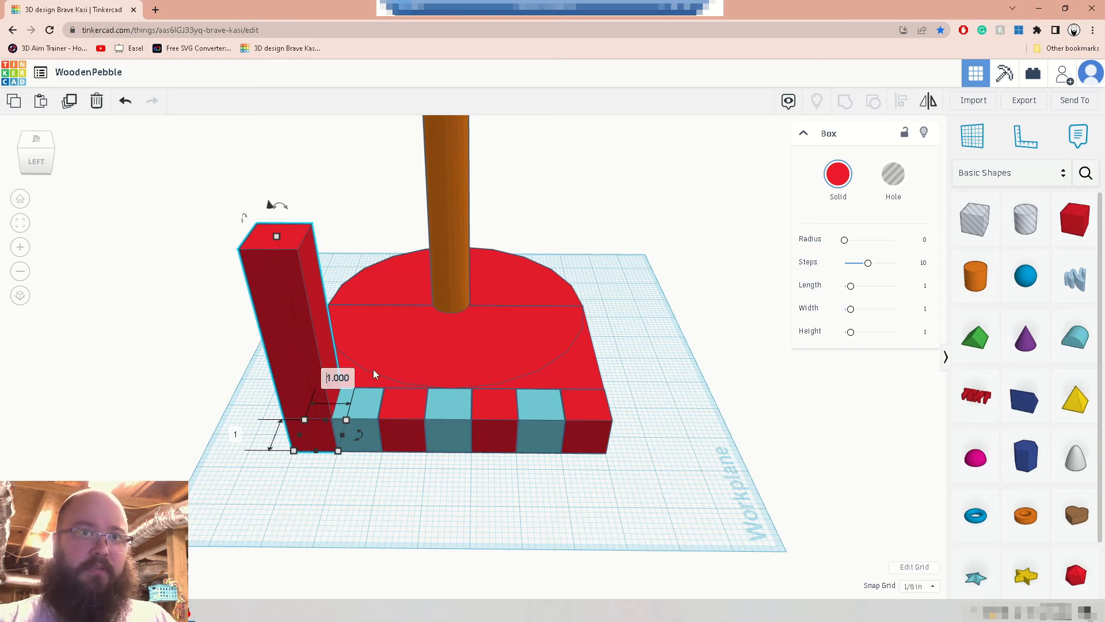
key("Delete")
type("7")
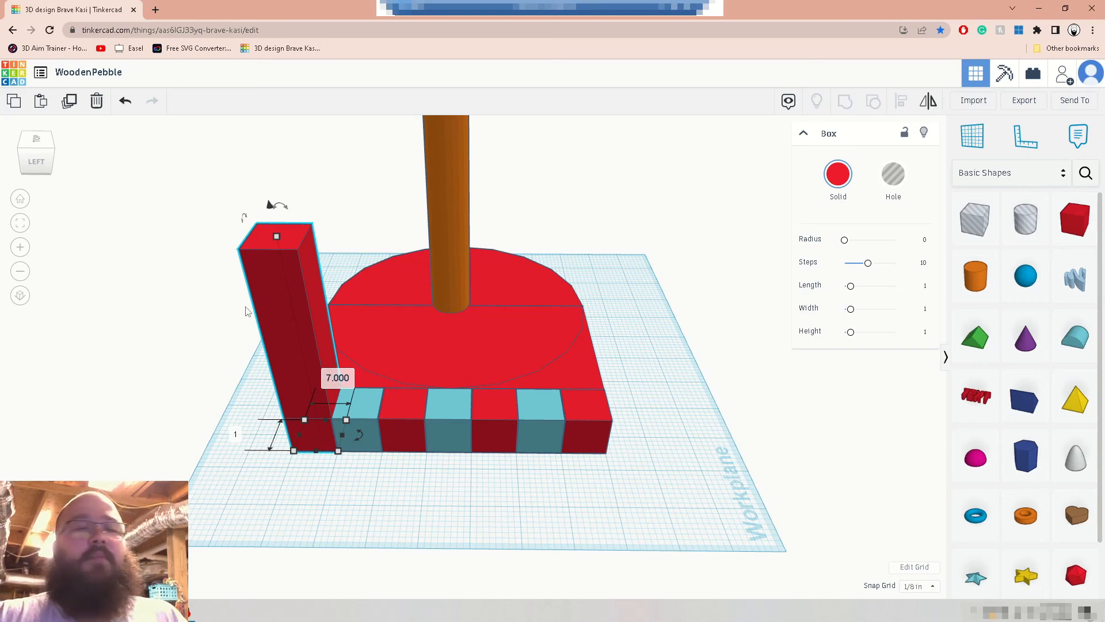
key("Return")
Move the tall red box 6 in along the tooth row to line up with it, and raise it onto the blocks.
left_click_drag(188, 291, 517, 293)
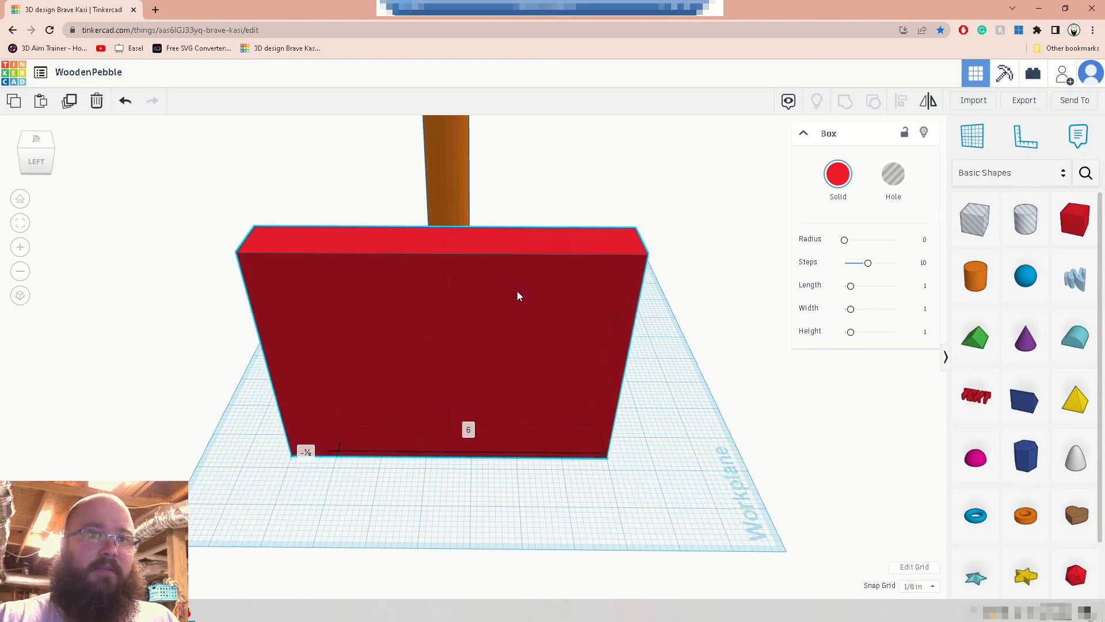
left_click(443, 212)
left_click(472, 286)
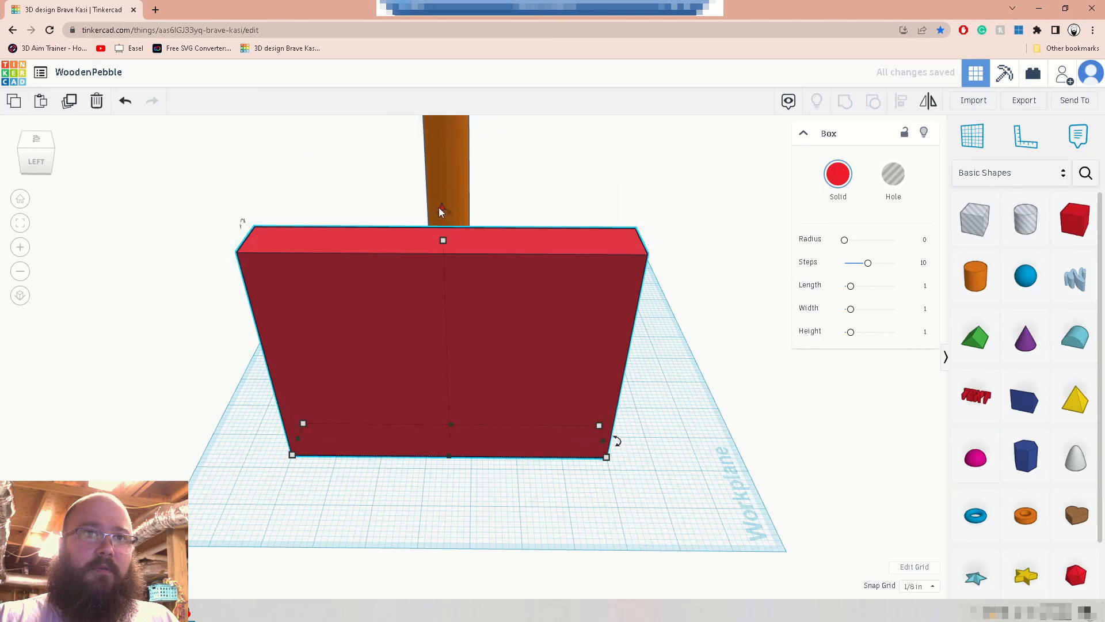
left_click_drag(441, 206, 442, 150)
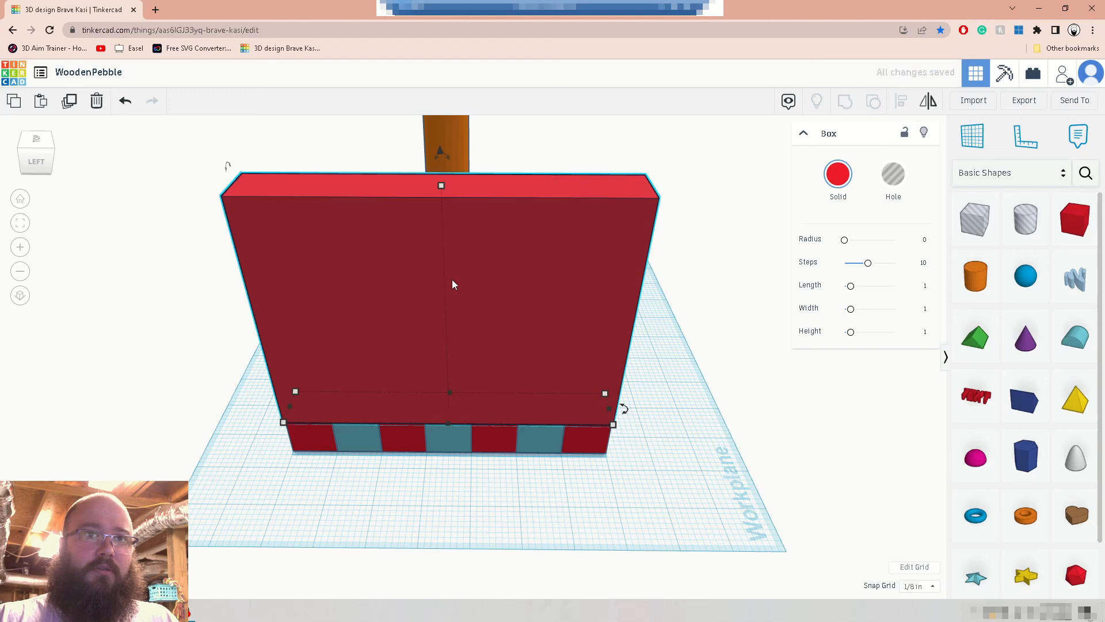
Colour the upright 7 in wide box light blue to match the teeth.
left_click(838, 174)
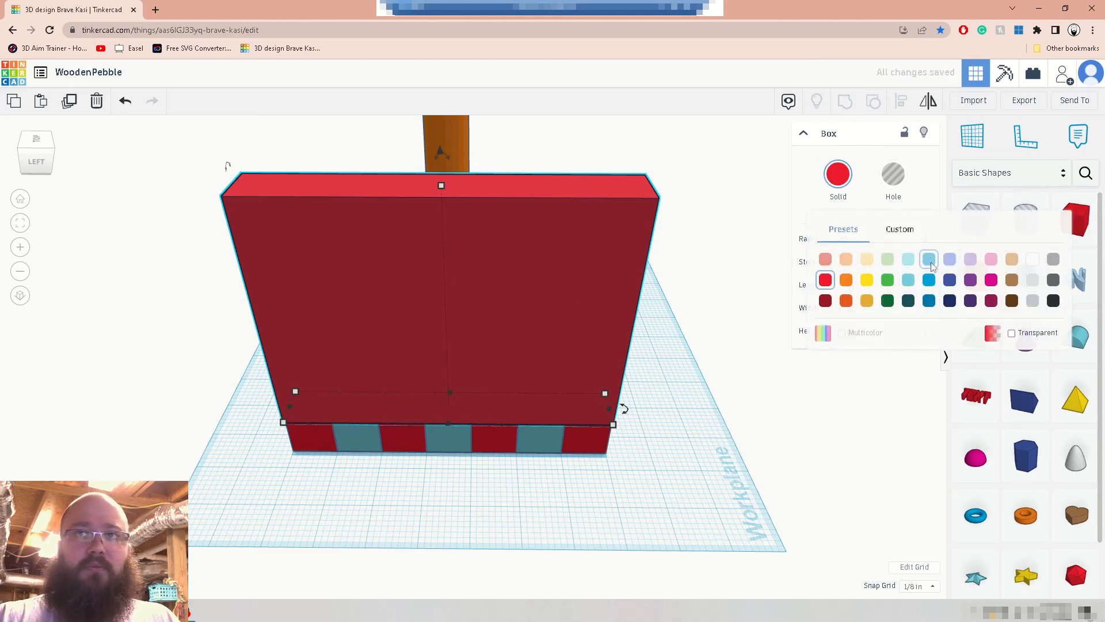
left_click(929, 280)
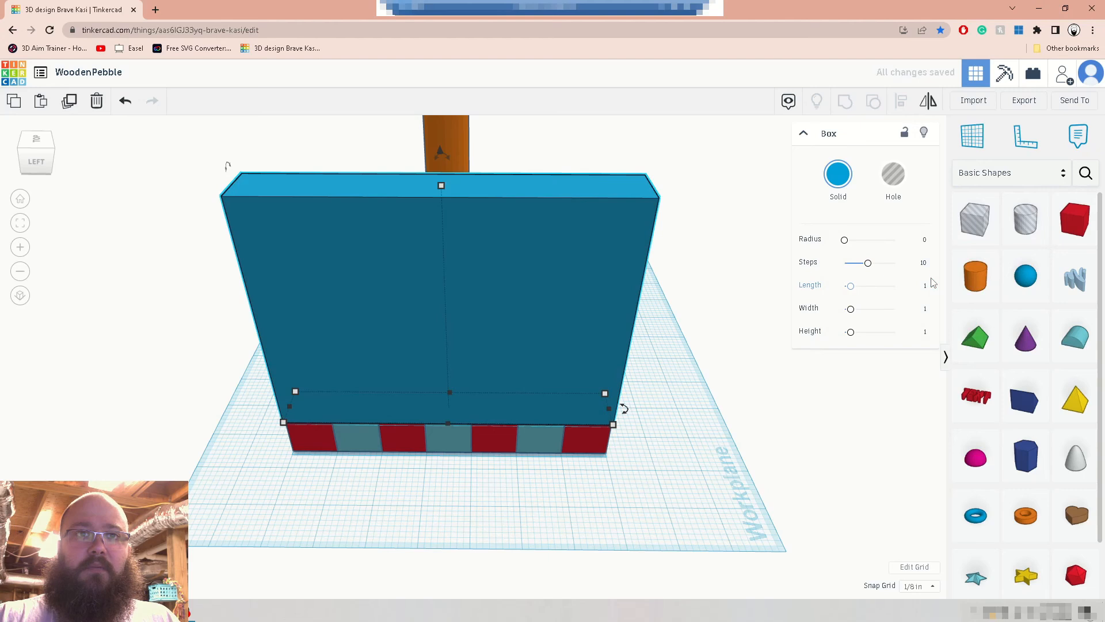
left_click(838, 174)
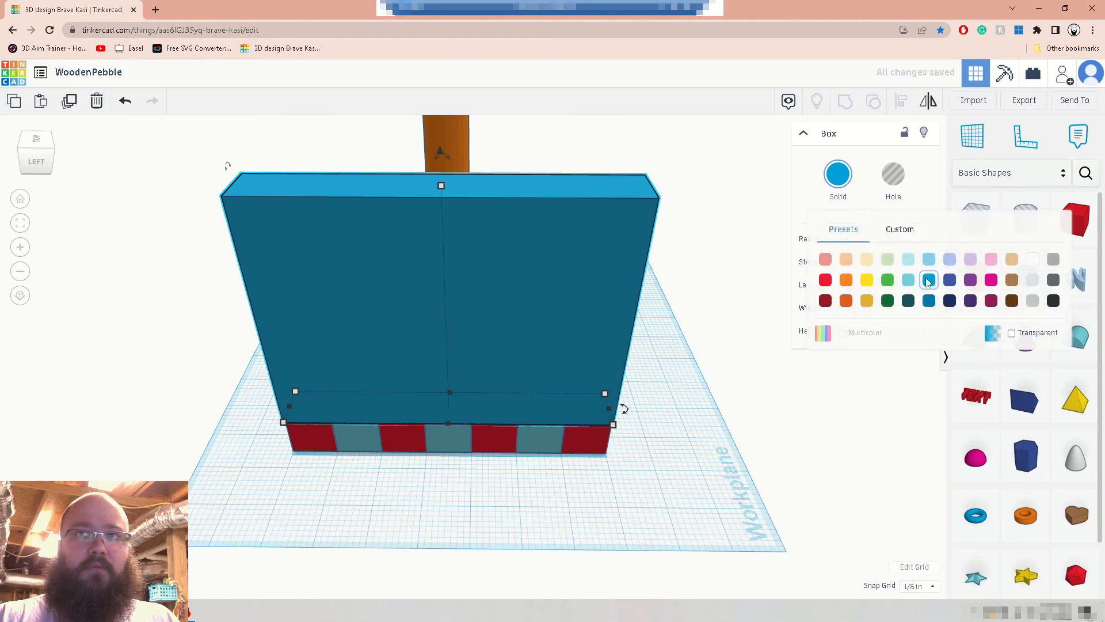
left_click(909, 259)
left_click(727, 344)
Group the upright light blue box with the three light blue teeth beneath it.
mouse_move(723, 360)
right_mouse_down()
mouse_move(752, 374)
mouse_move(767, 320)
mouse_move(785, 347)
mouse_move(740, 356)
right_mouse_up()
left_click(459, 284)
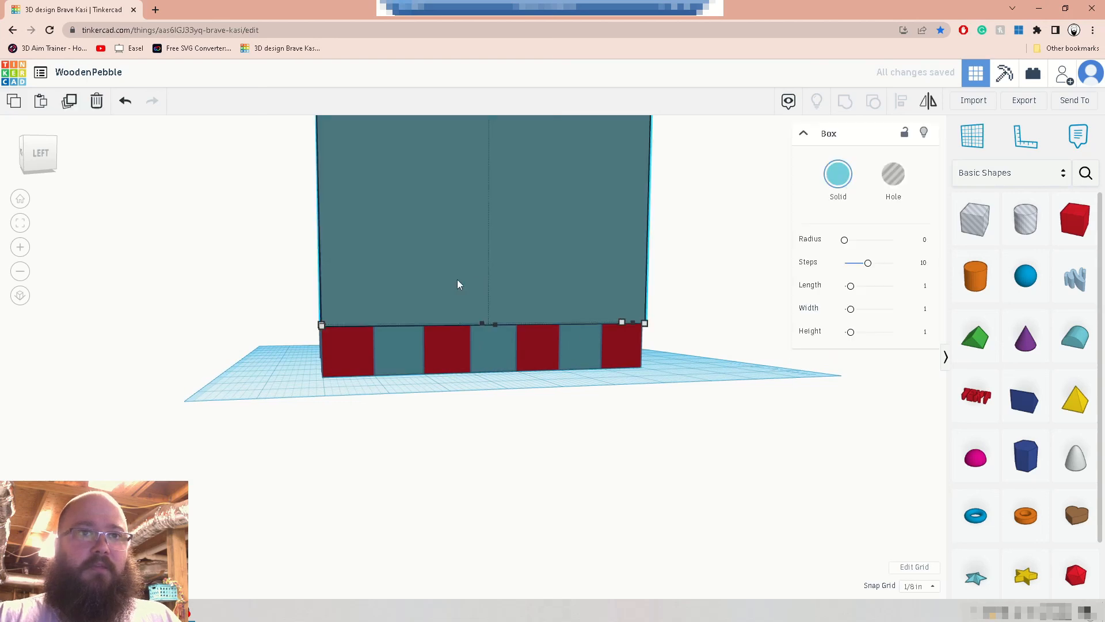
left_click(406, 345, "shift")
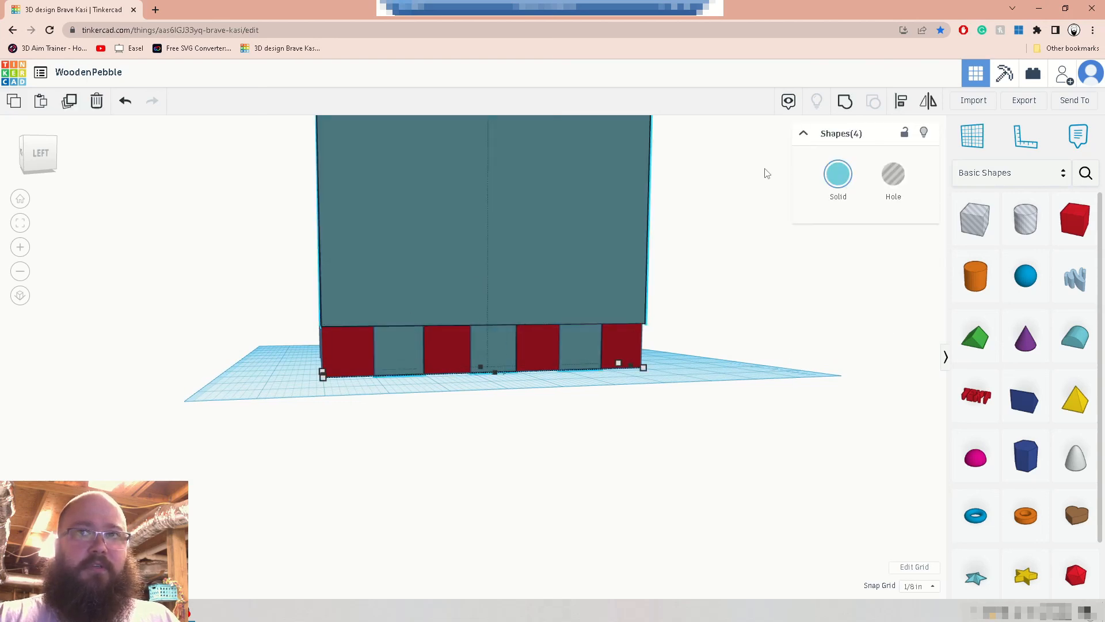
left_click(845, 101)
Group the four small red boxes, the 7 in red box and the red 7 in cylinder into one body.
right_click_drag(745, 283, 702, 333)
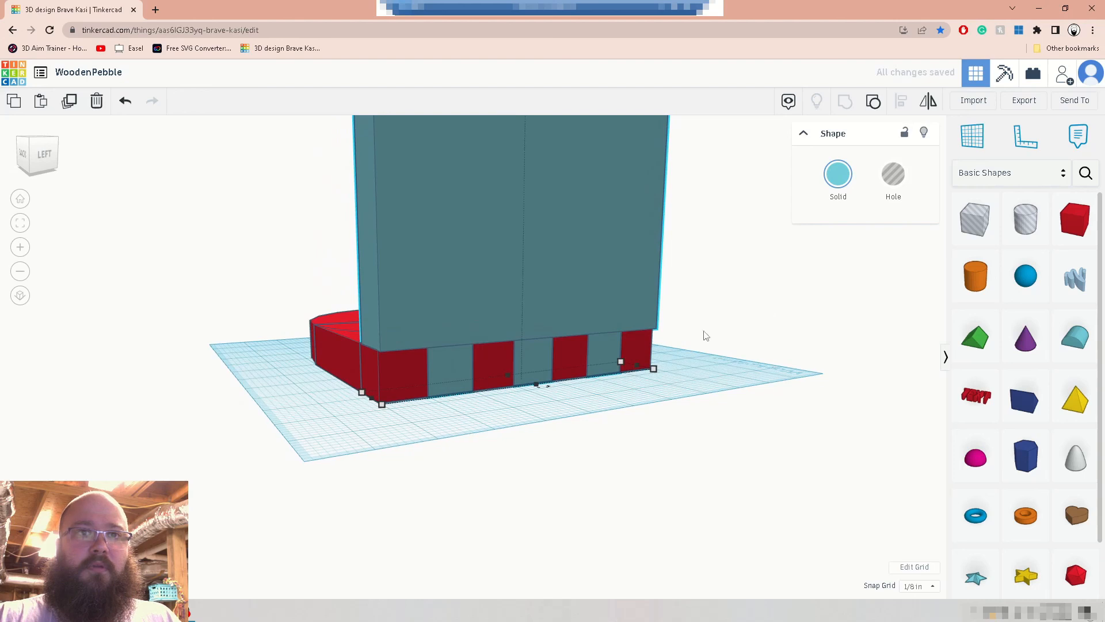
left_click(643, 340)
left_click(567, 355, "shift")
left_click(501, 355, "shift")
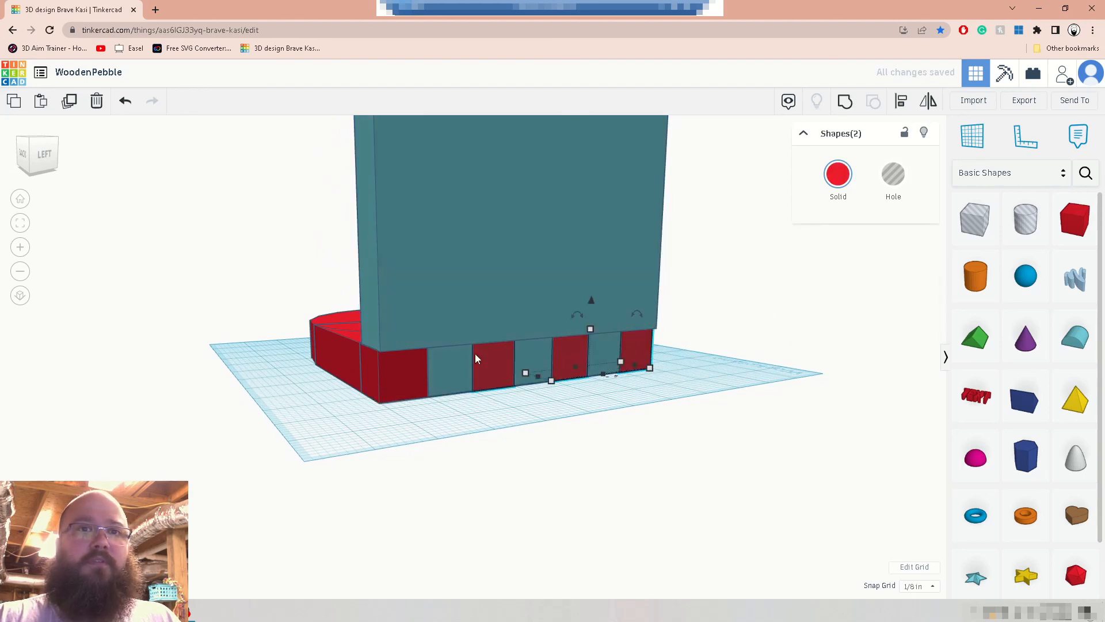
left_click(409, 362, "shift")
left_click(330, 349, "shift")
right_click_drag(285, 365, 350, 374)
left_click(350, 374, "shift")
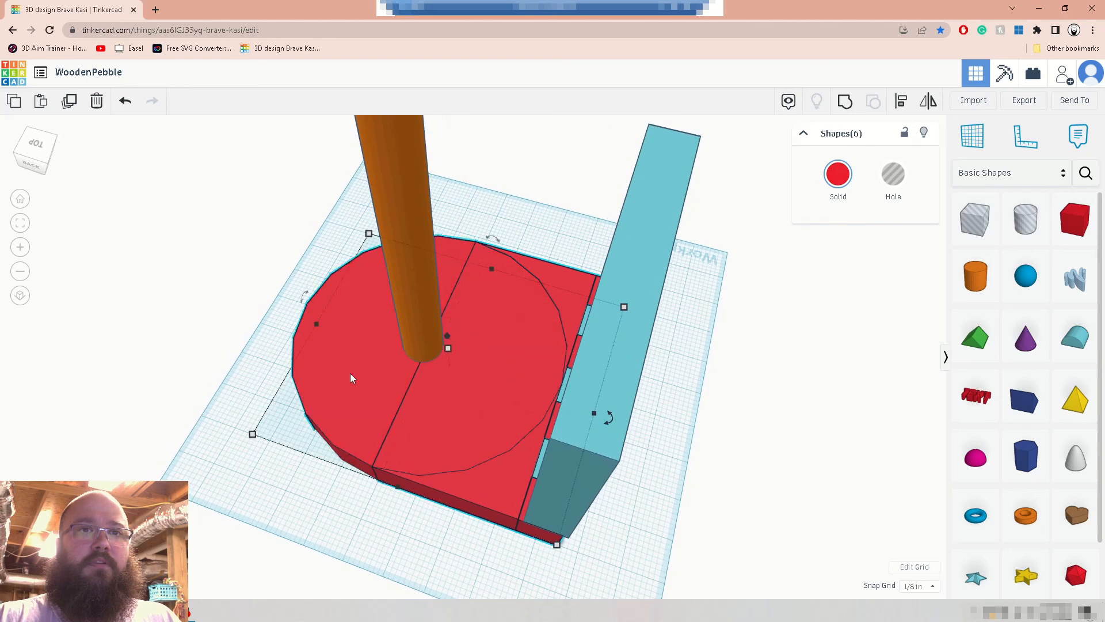
left_click(852, 106)
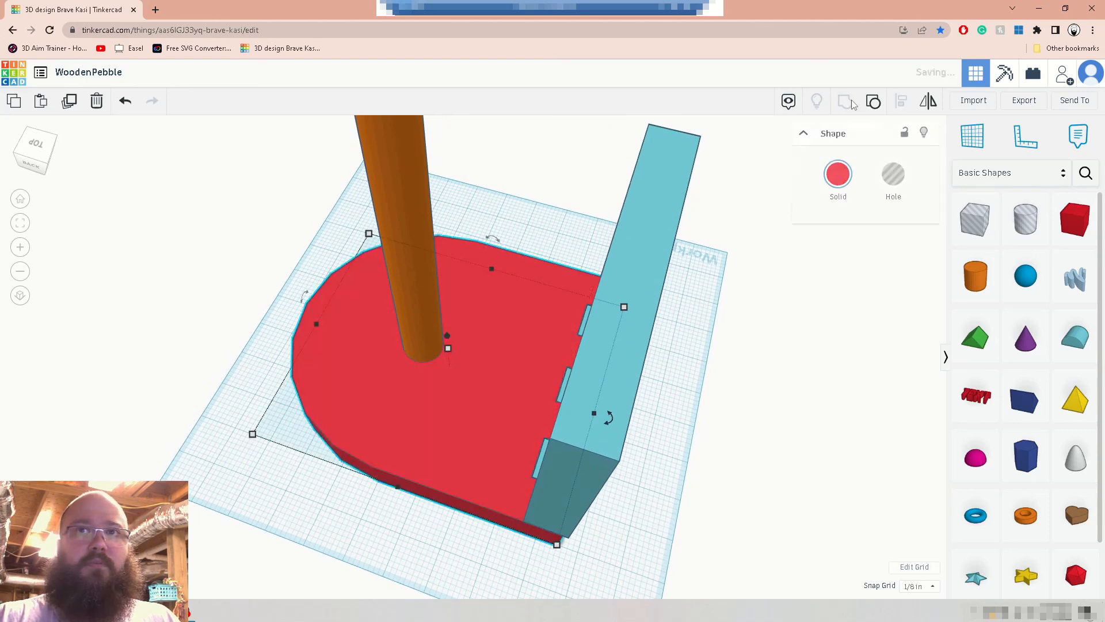
Inspect the joint where the light blue wall's teeth meet the red body, close up and from several angles.
left_click(850, 375)
right_click_drag(850, 374, 864, 354)
scroll(864, 354, "down", 6)
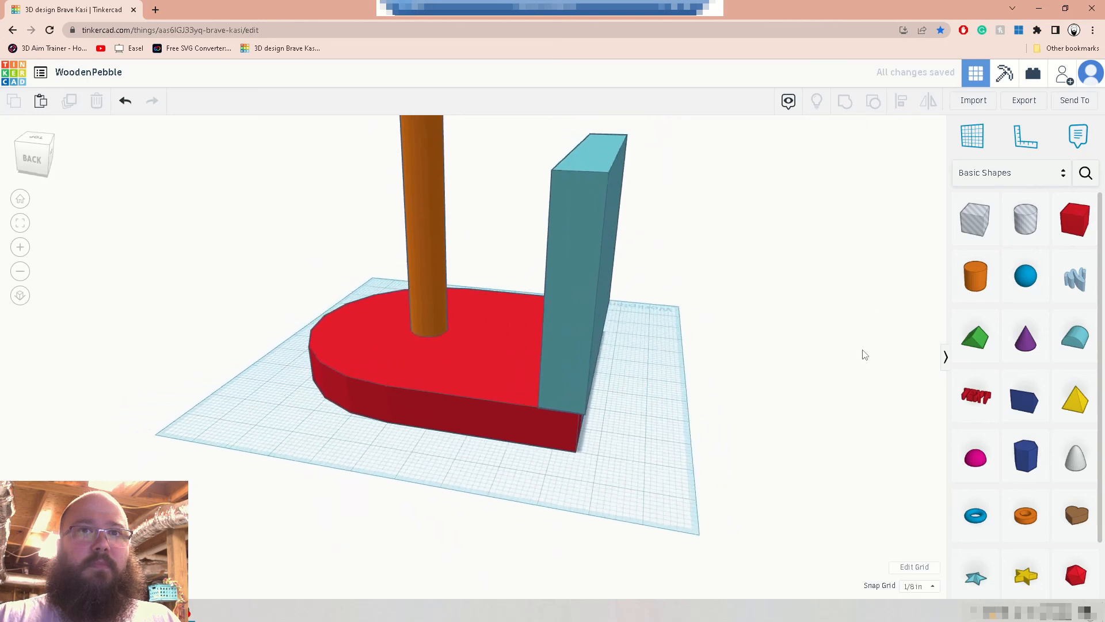
scroll(866, 364, "up", 2)
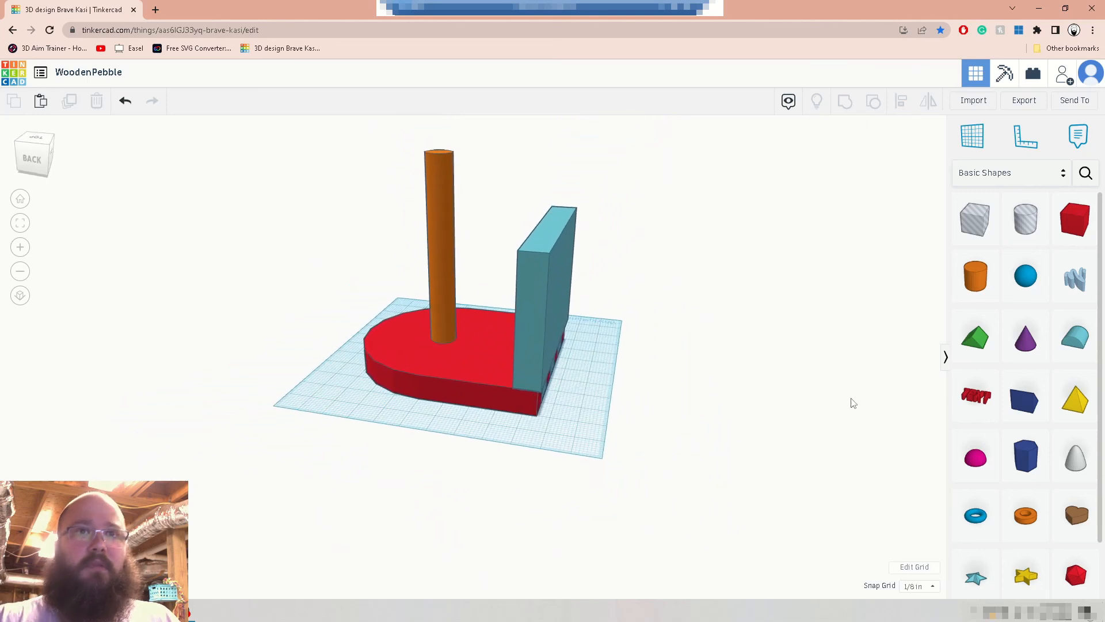
mouse_move(772, 353)
right_mouse_down()
mouse_move(828, 274)
mouse_move(779, 288)
mouse_move(756, 364)
right_mouse_up()
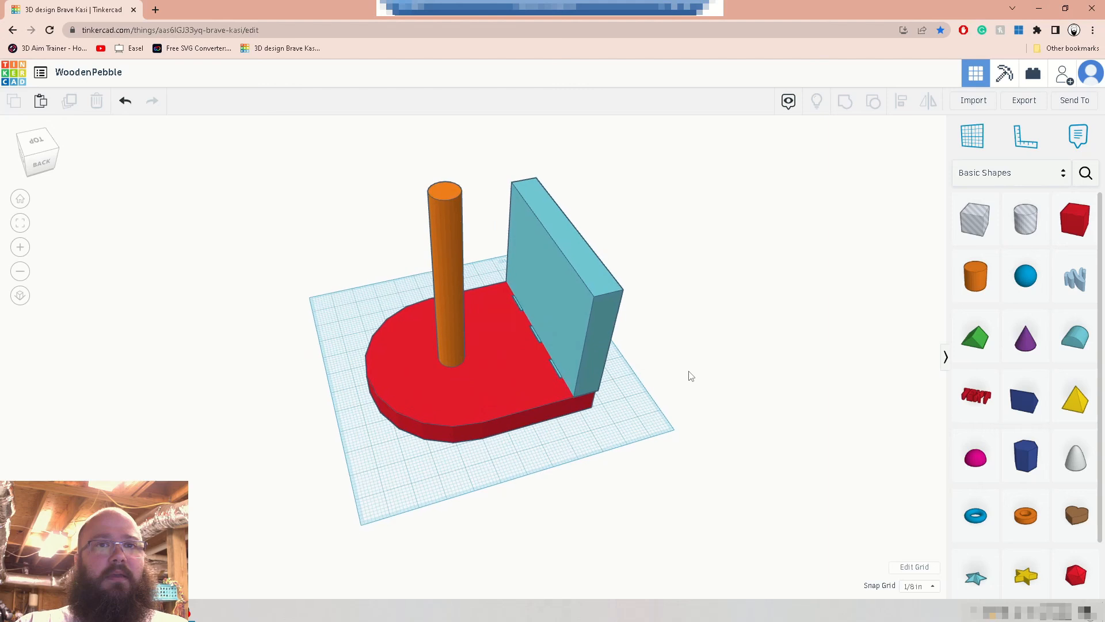
scroll(691, 374, "up", 3)
left_click(675, 244)
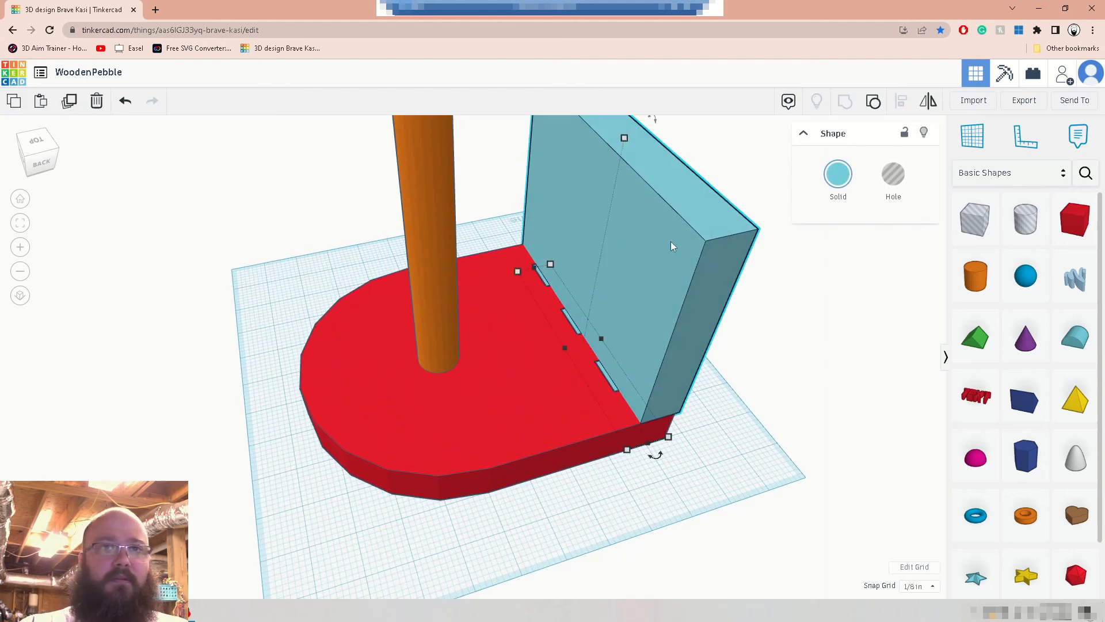
scroll(573, 339, "up", 5)
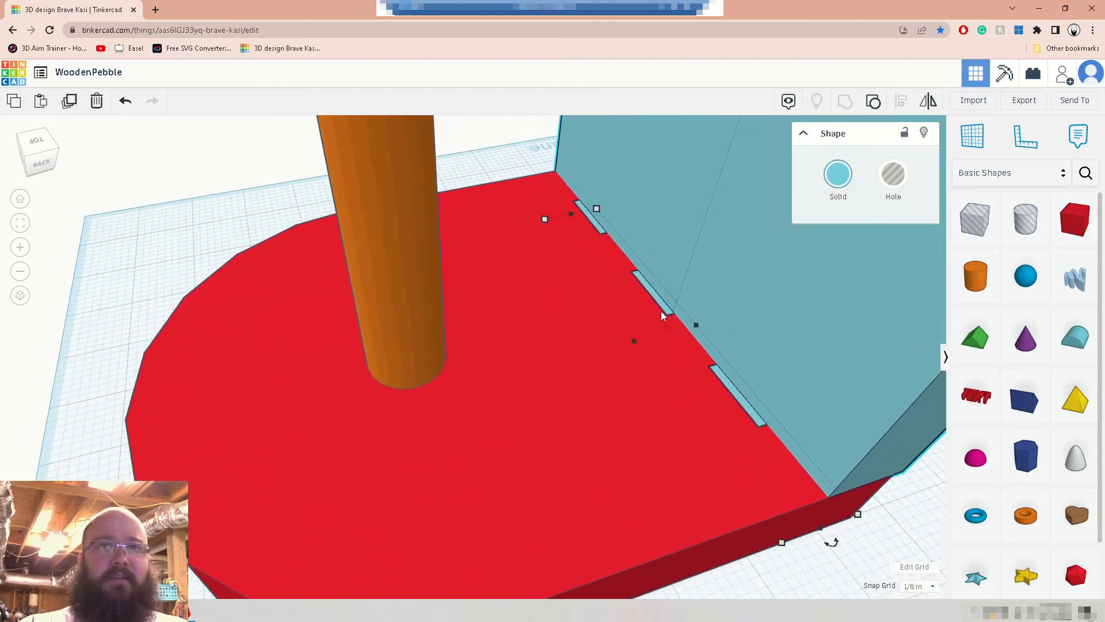
scroll(722, 328, "down", 6)
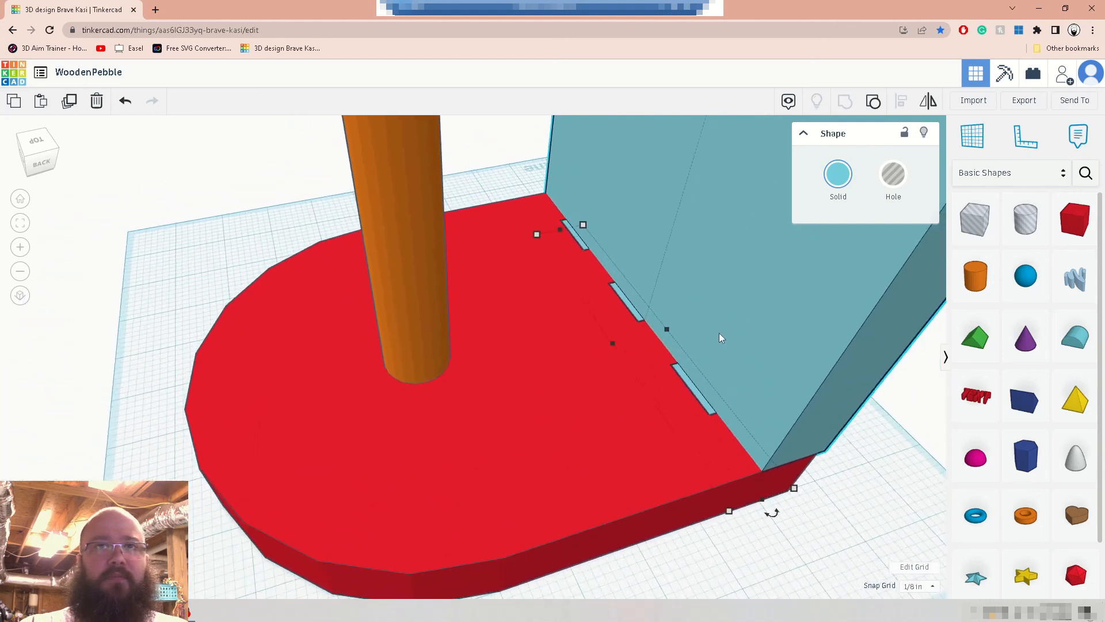
scroll(571, 247, "down", 2)
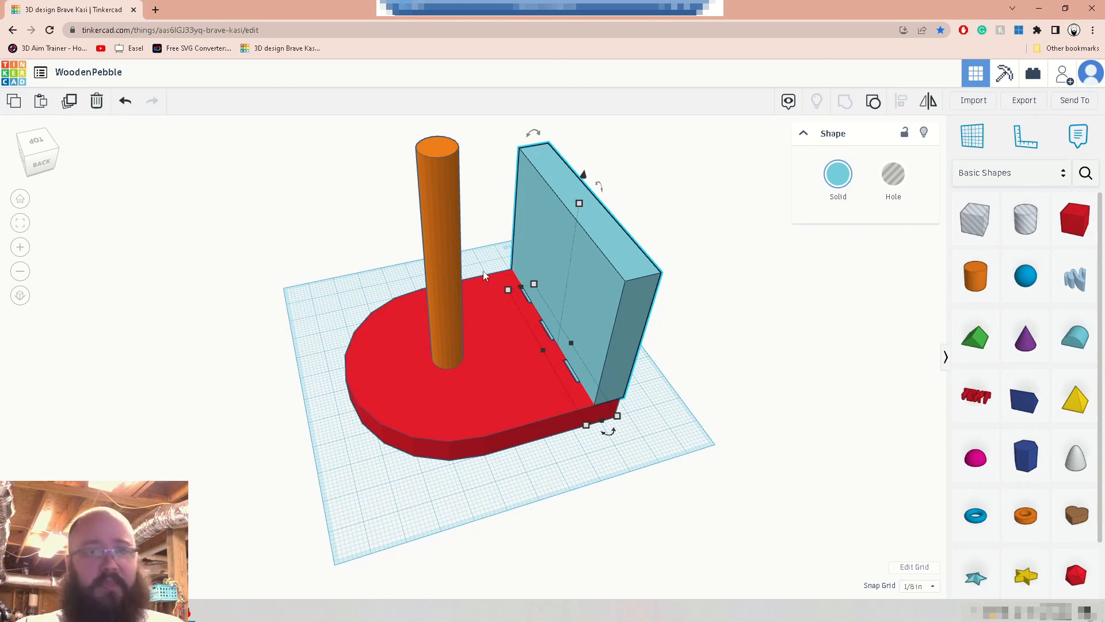
Move the red body about 1½ in away from the light blue wall to separate the interlocking teeth.
mouse_move(523, 290)
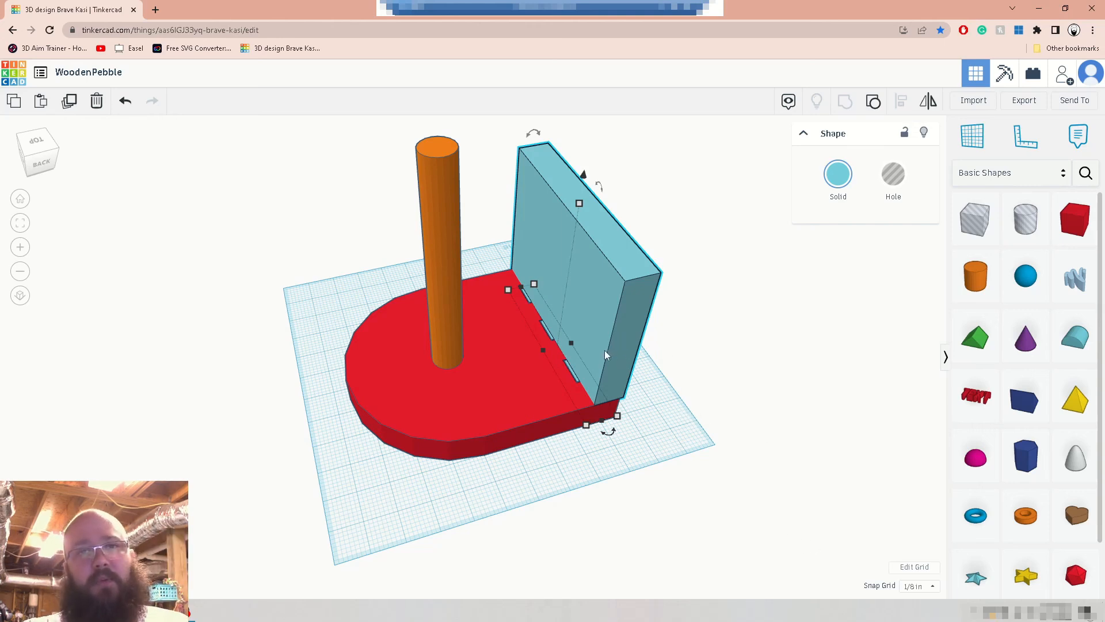
left_click_drag(556, 347, 548, 378)
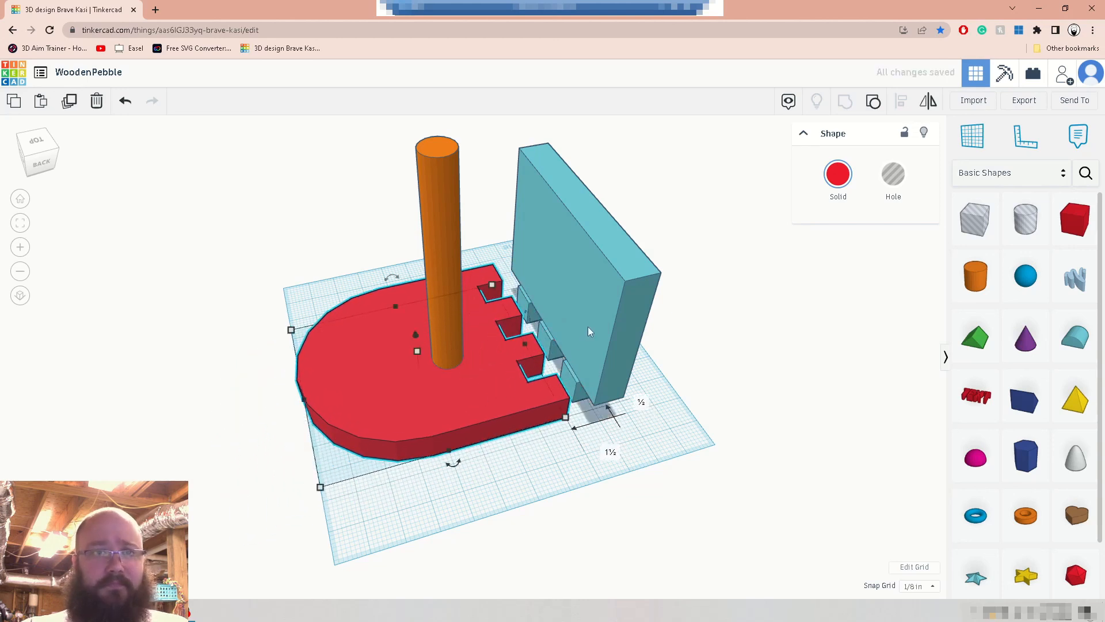